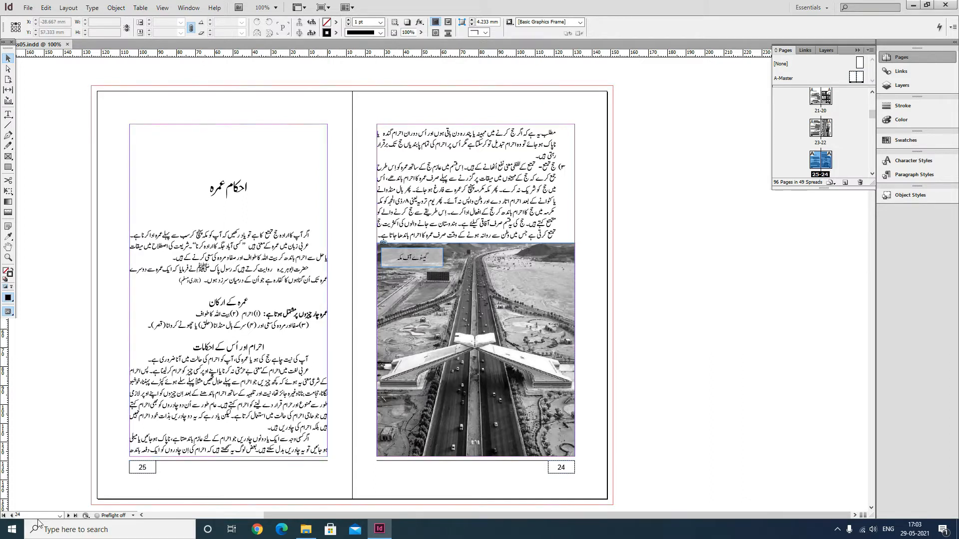
Split the main text frames on pages 4 and 5 into two columns each
key("Return")
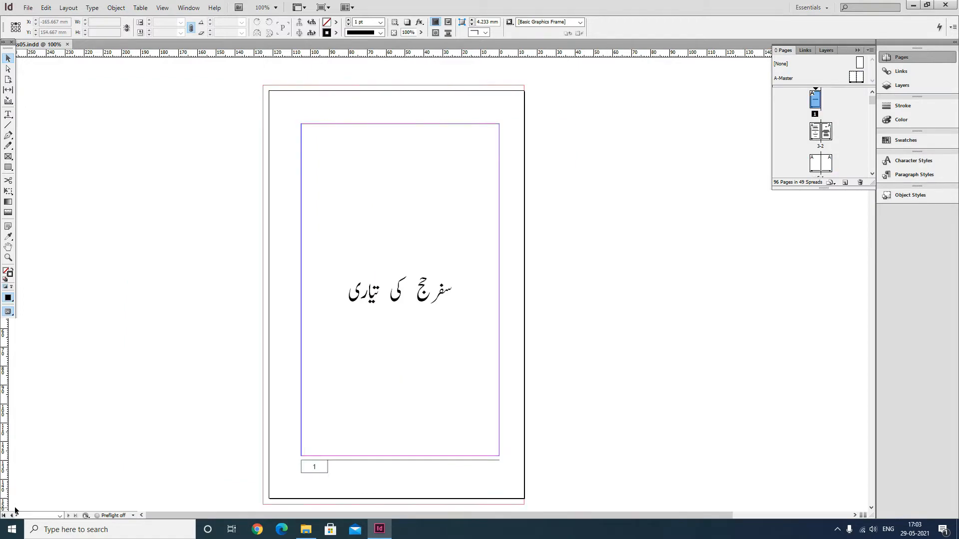
scroll(500, 395, "down", 6)
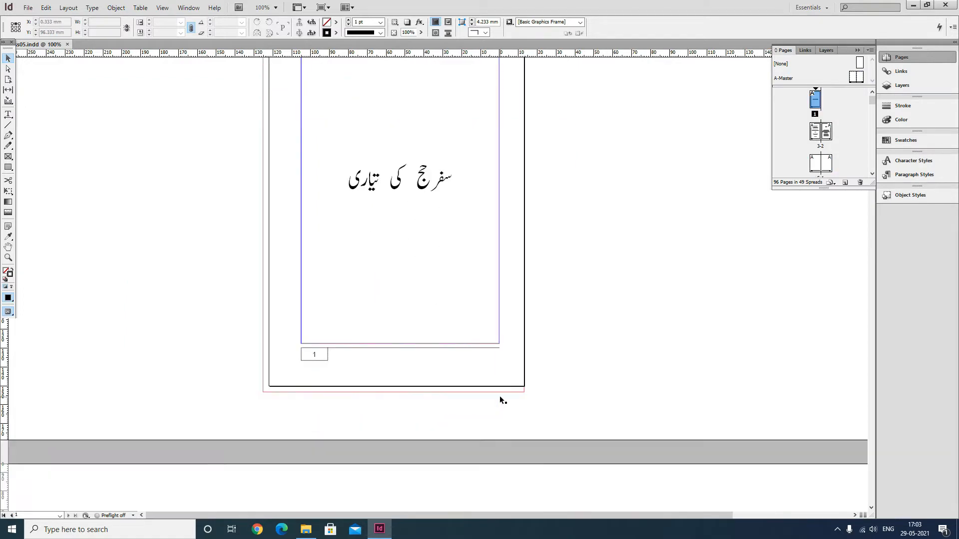
scroll(499, 396, "down", 15)
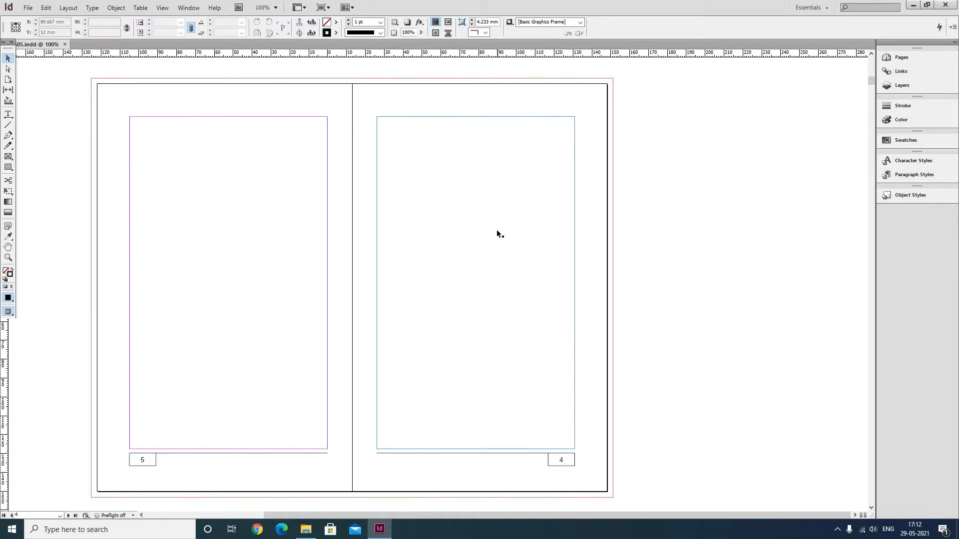
left_click(497, 231)
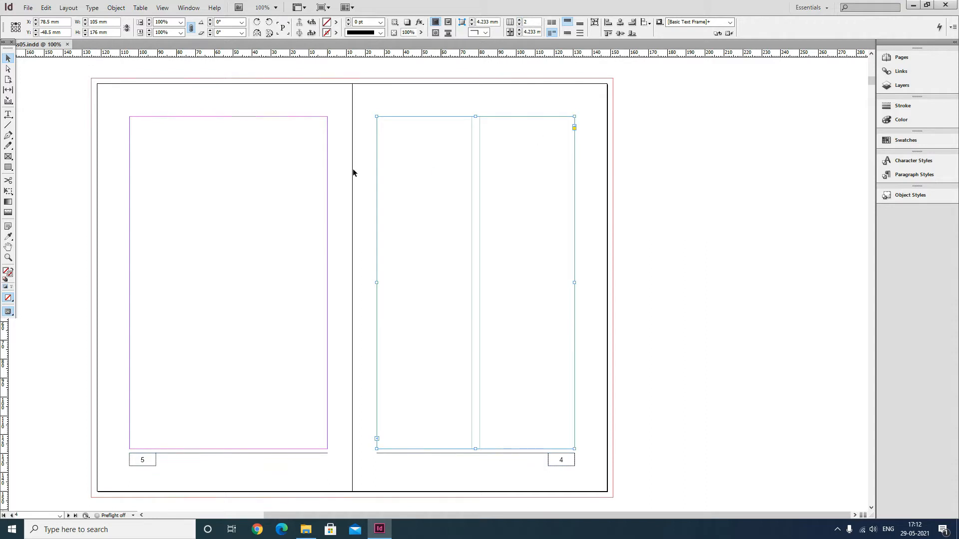
left_click(277, 159)
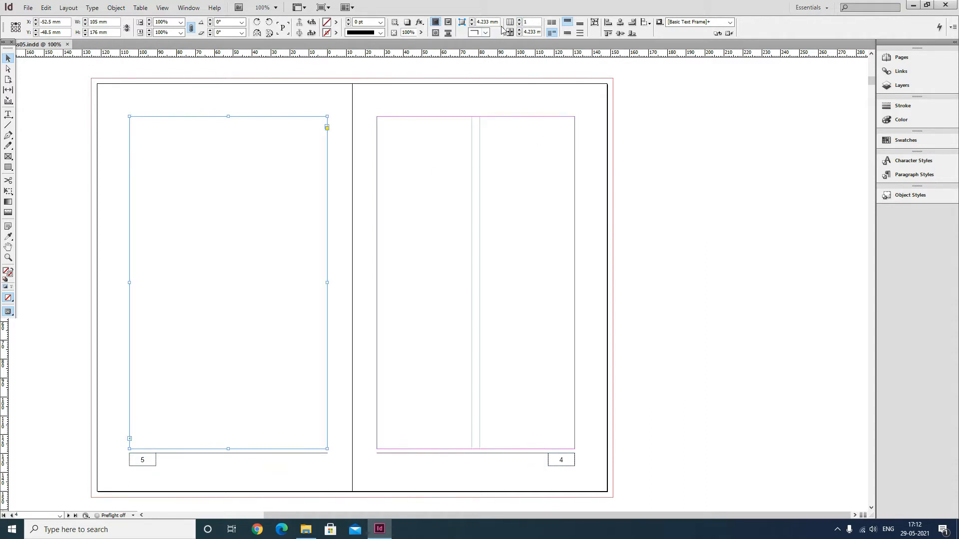
left_click(519, 21)
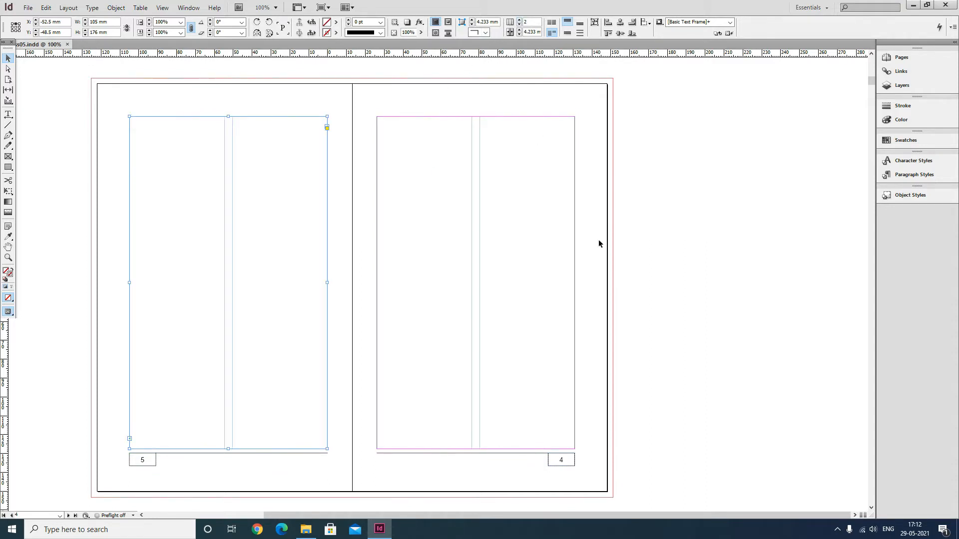
left_click(688, 225)
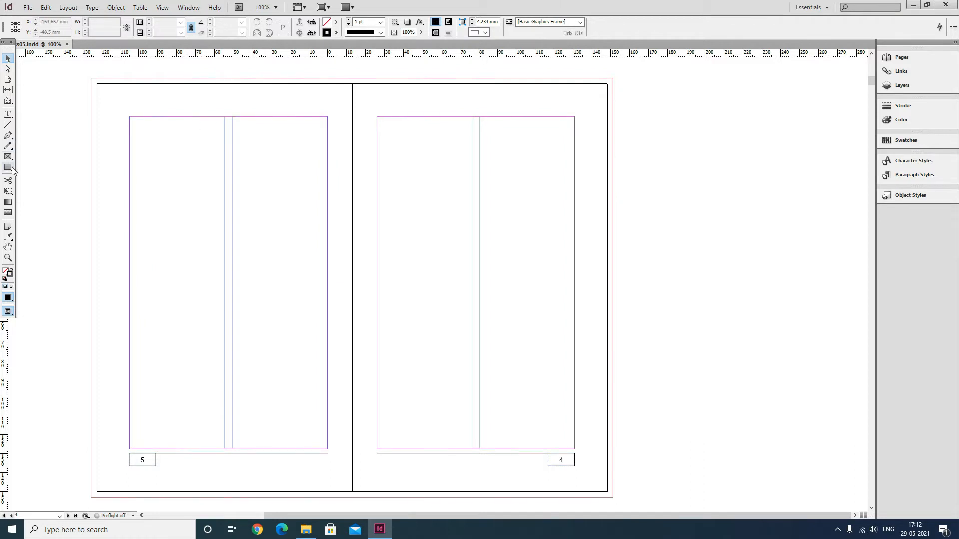
left_click(8, 115)
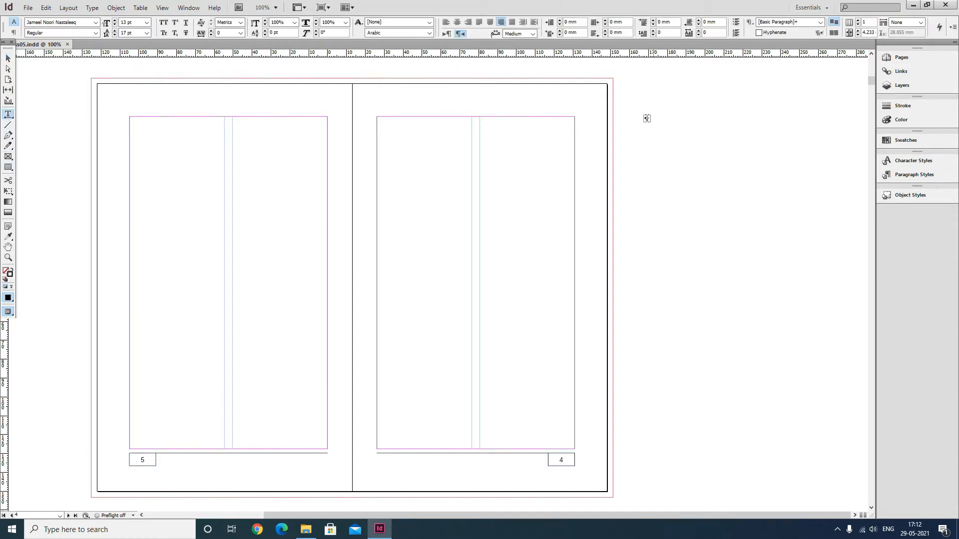
left_click_drag(858, 85, 648, 364)
left_click(8, 59)
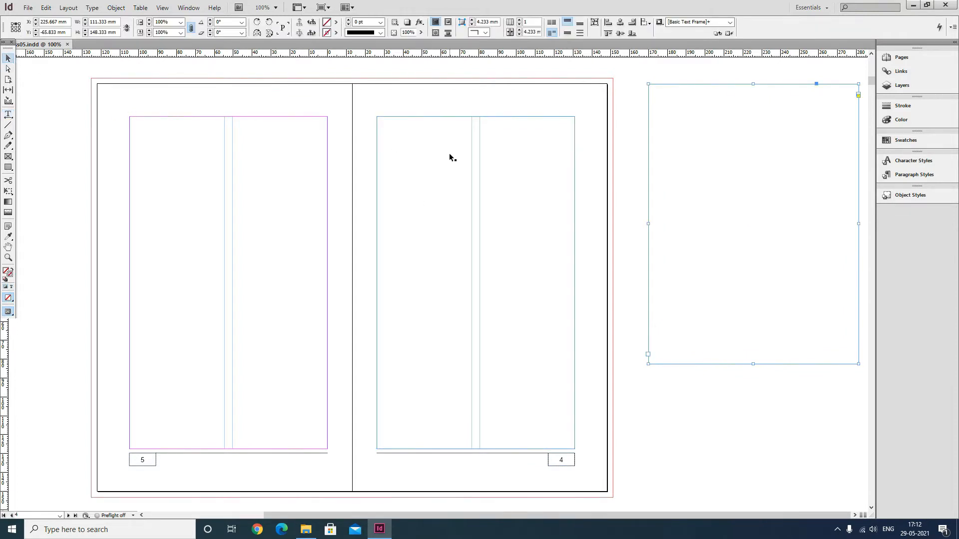
key("Delete")
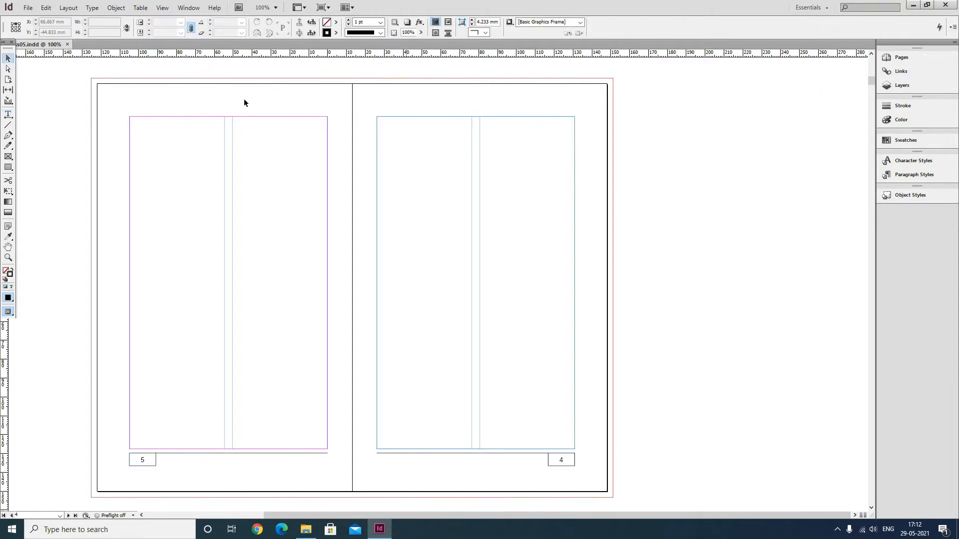
Open the Table of Contents settings, clear the title and remove all included paragraph styles
left_click(68, 7)
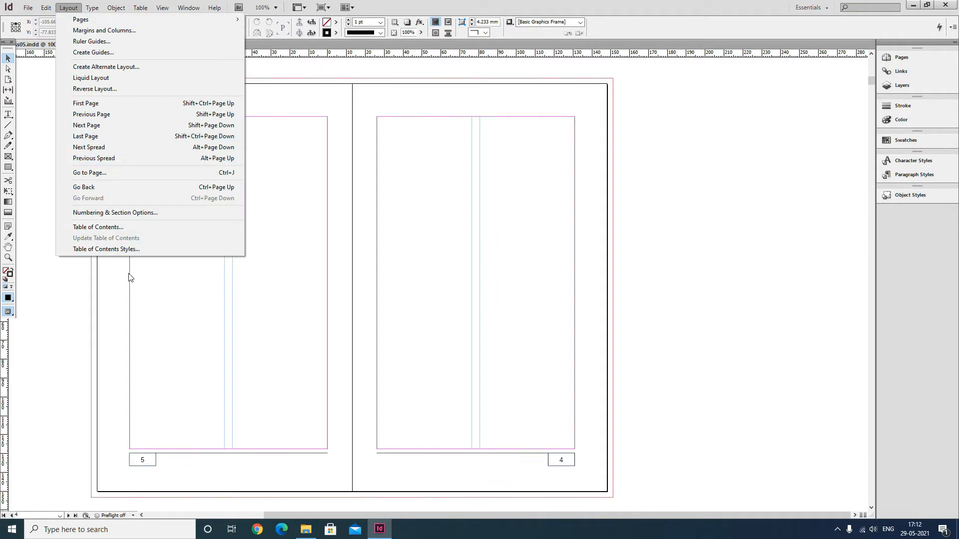
left_click(116, 226)
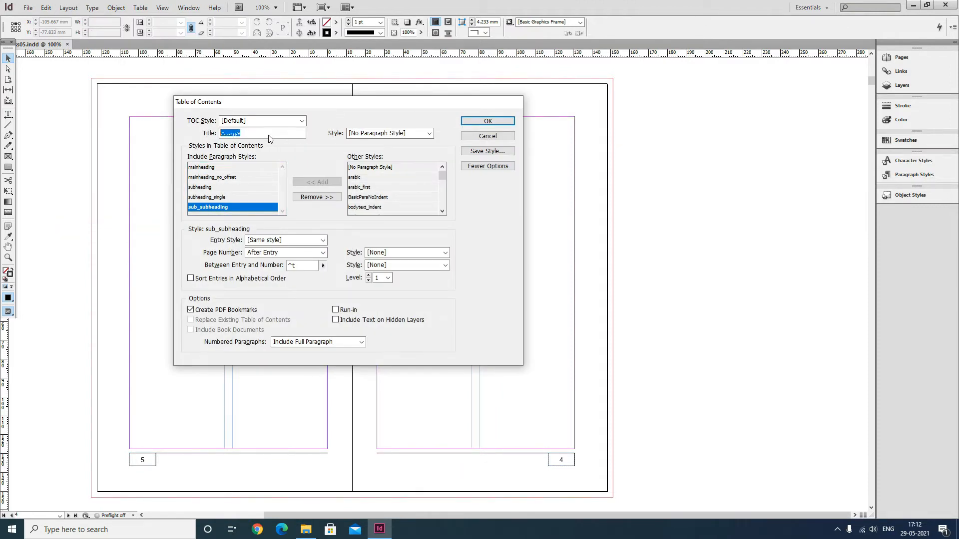
key("BackSpace")
left_click(235, 167)
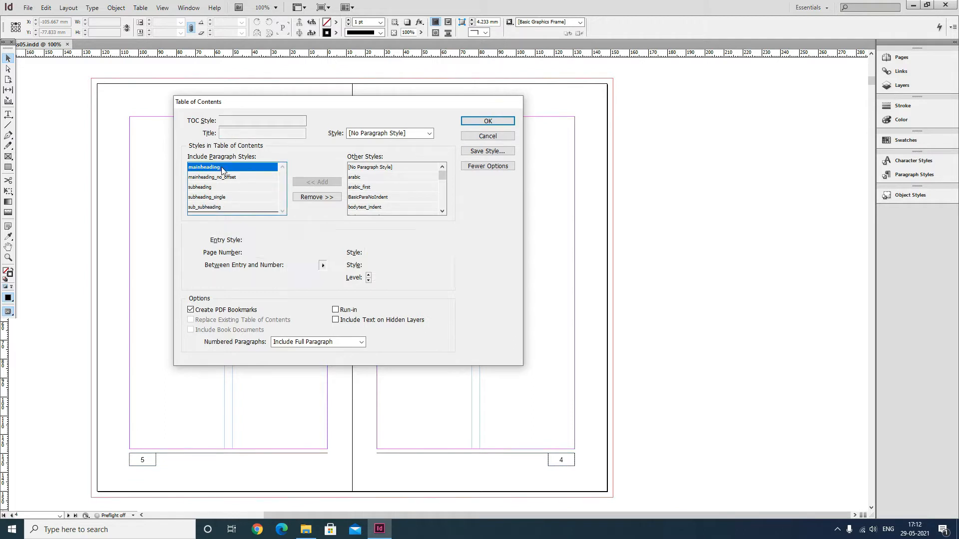
left_click(315, 197)
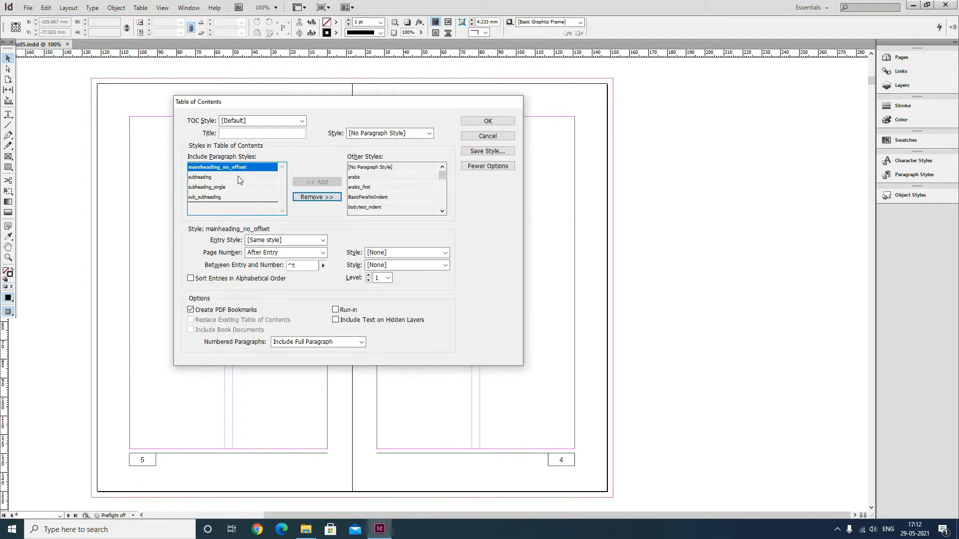
left_click(316, 197)
left_click(310, 197)
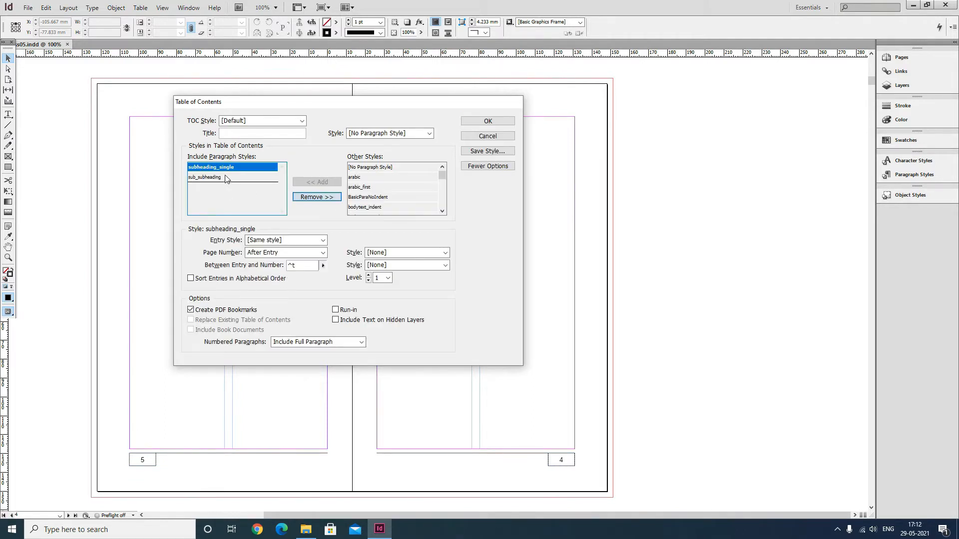
left_click(306, 198)
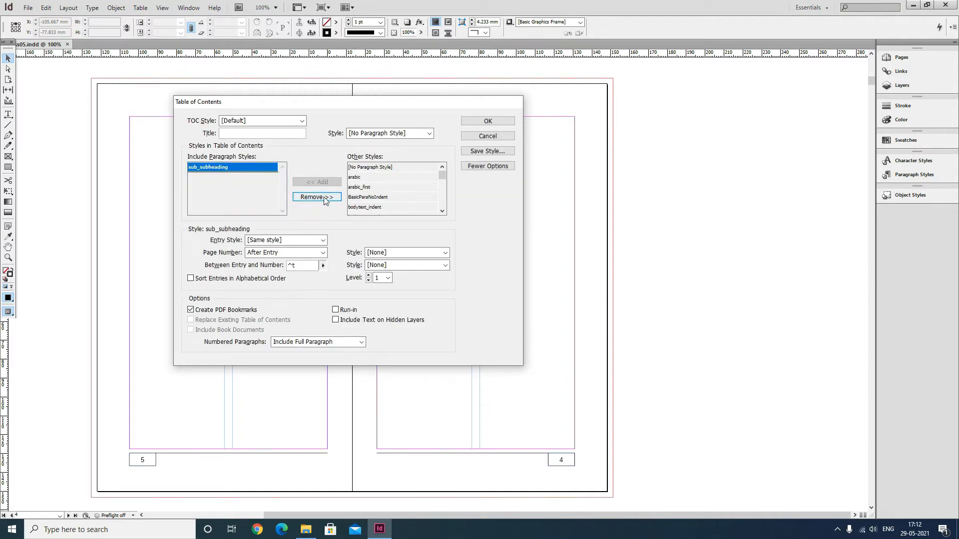
left_click(305, 197)
Set the table of contents title to فہرست using the Urdu keyboard layout, and switch back to the English (United States) layout
left_click_drag(342, 109, 493, 113)
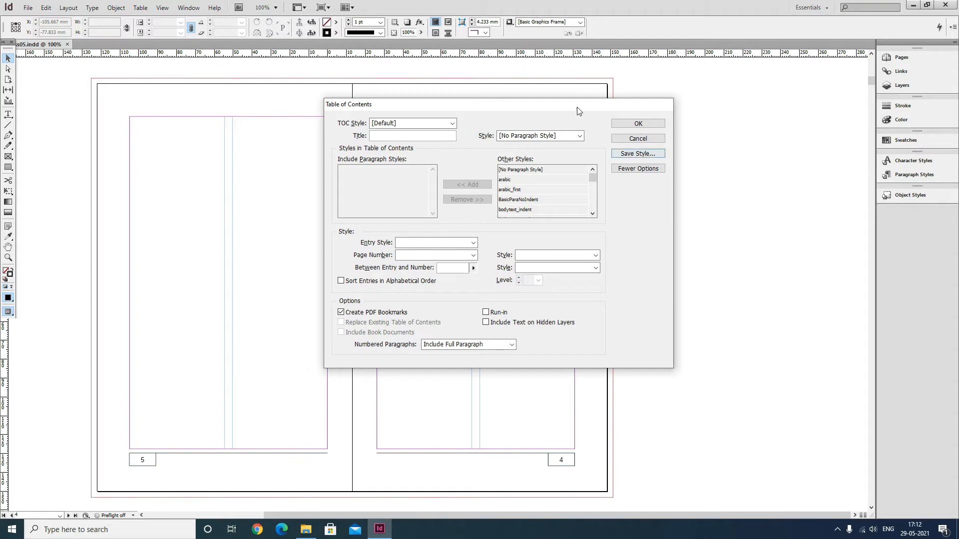
left_click_drag(578, 107, 605, 130)
left_click(463, 160)
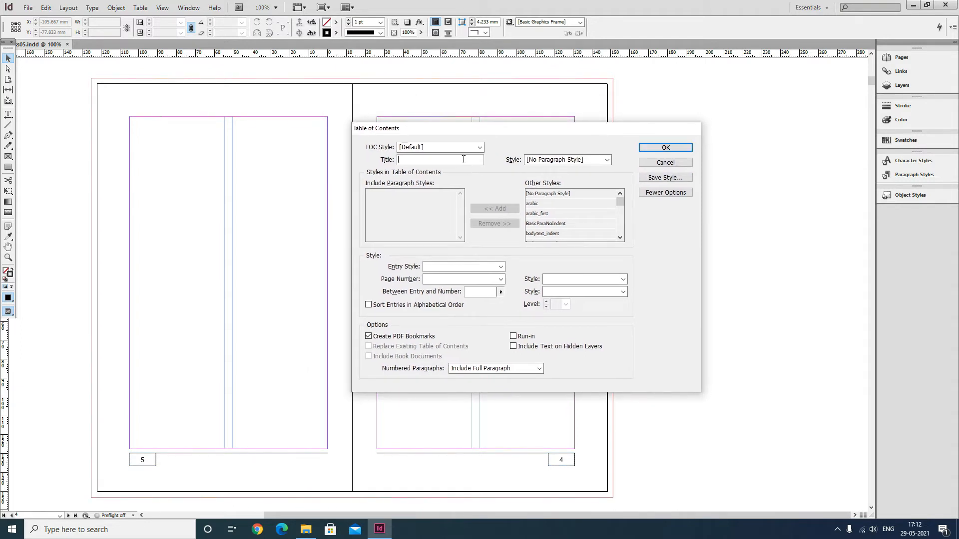
key("super+space")
key("super+space")
left_click(888, 530)
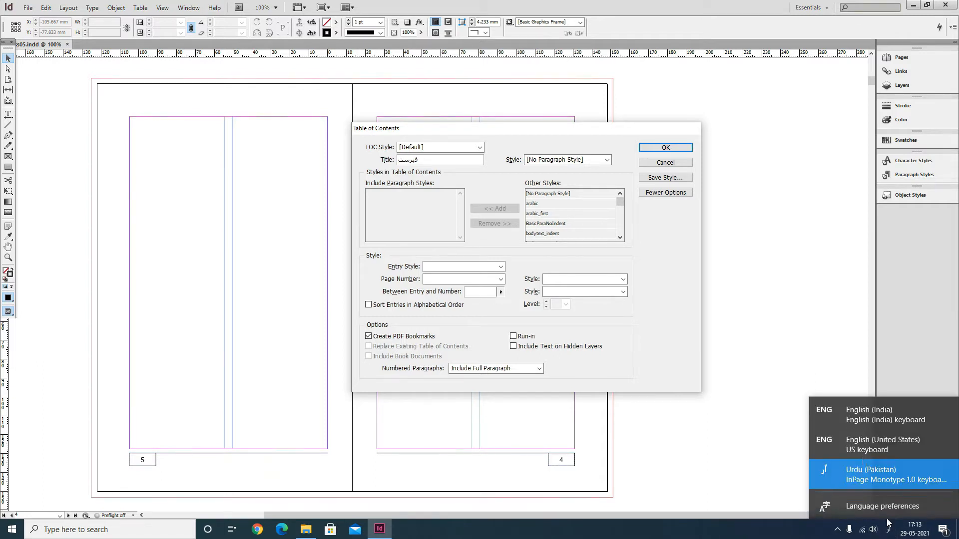
left_click(863, 436)
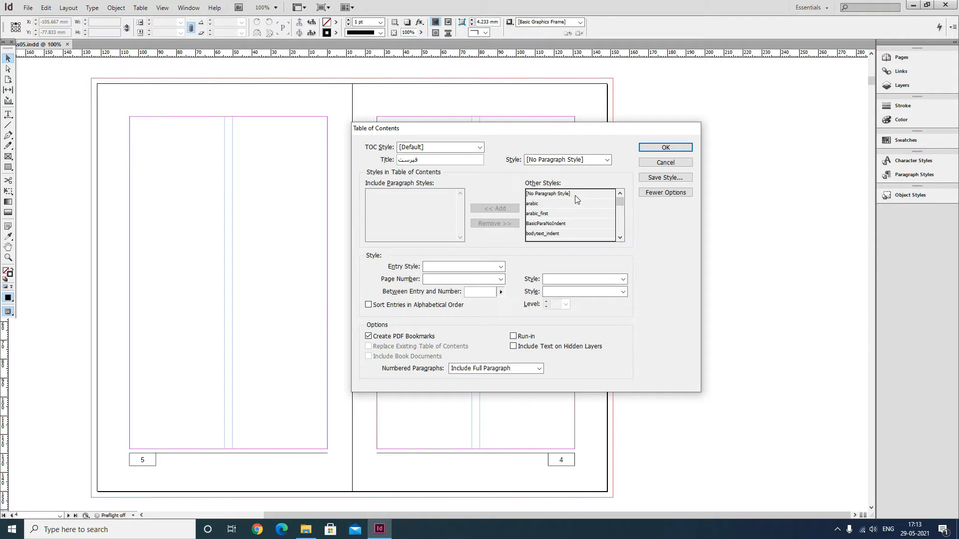
Include the mainheading and mainheading_no_offset paragraph styles in the table of contents
left_click(620, 239)
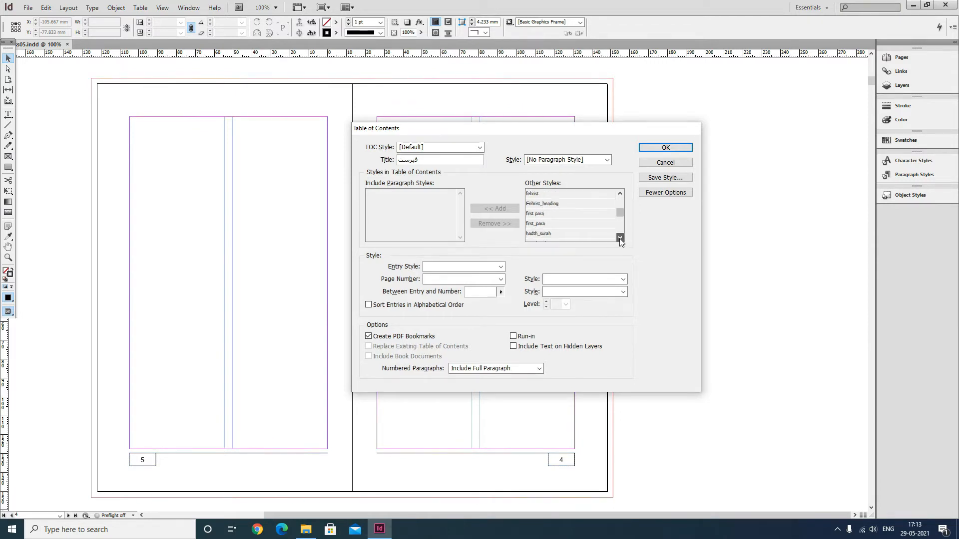
left_click(620, 238)
left_click(546, 215)
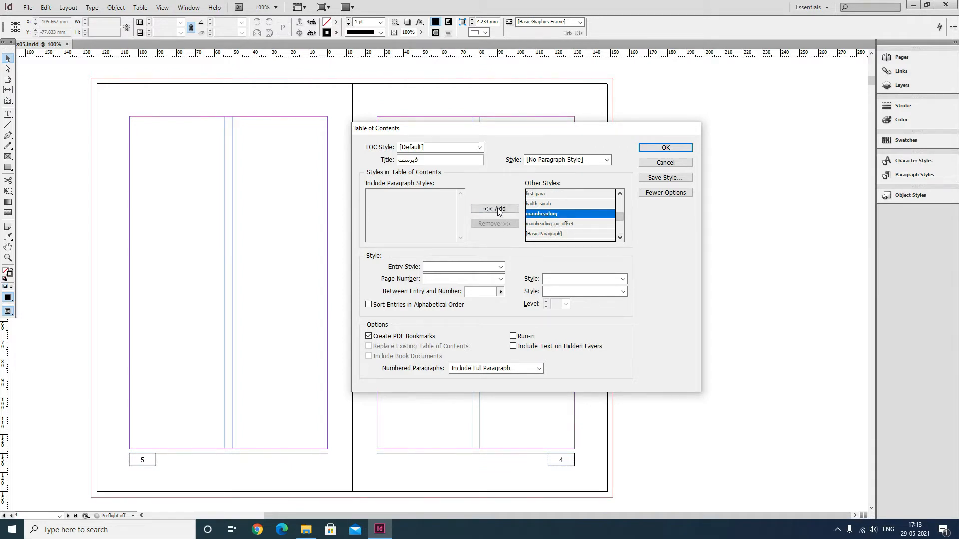
left_click(498, 210)
left_click(565, 215)
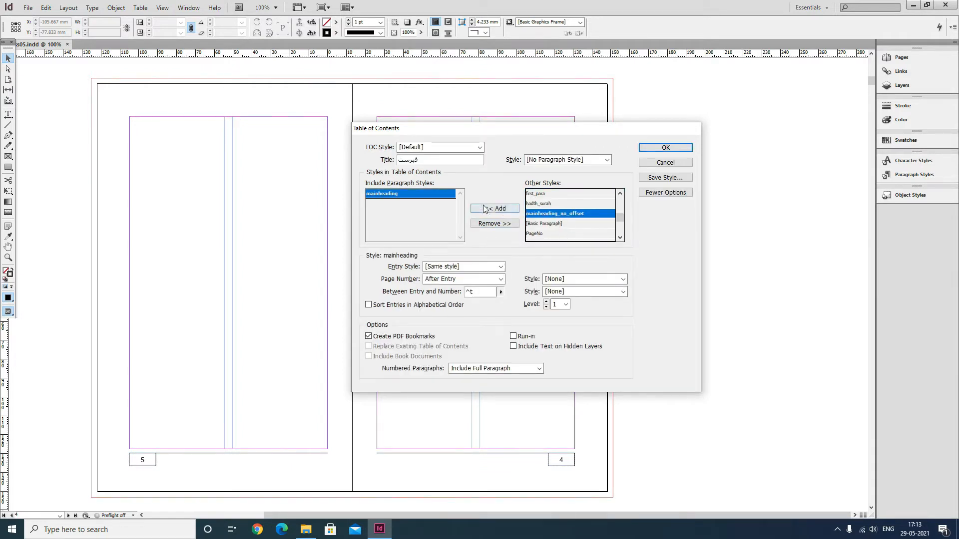
left_click(484, 209)
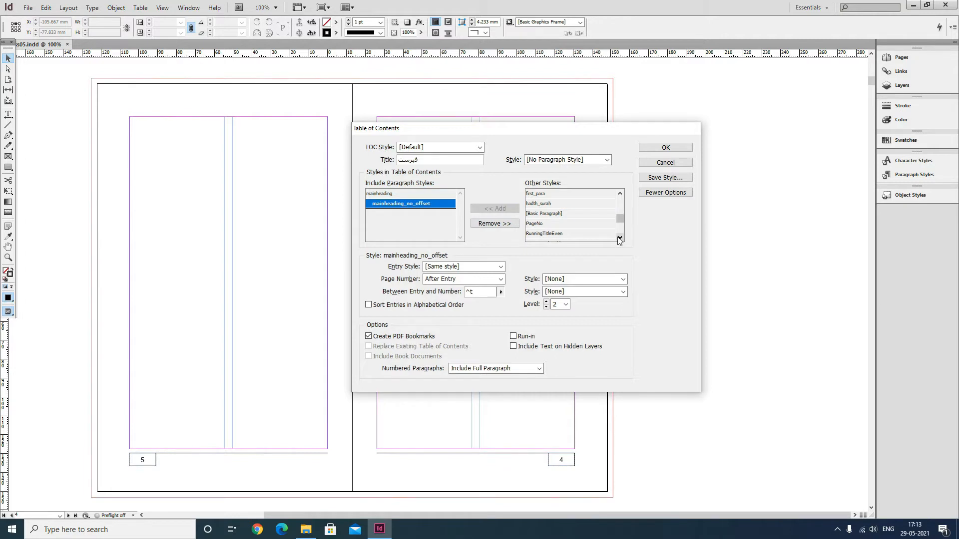
Include the subheading paragraph style in the table of contents
scroll(622, 239, "down", 3)
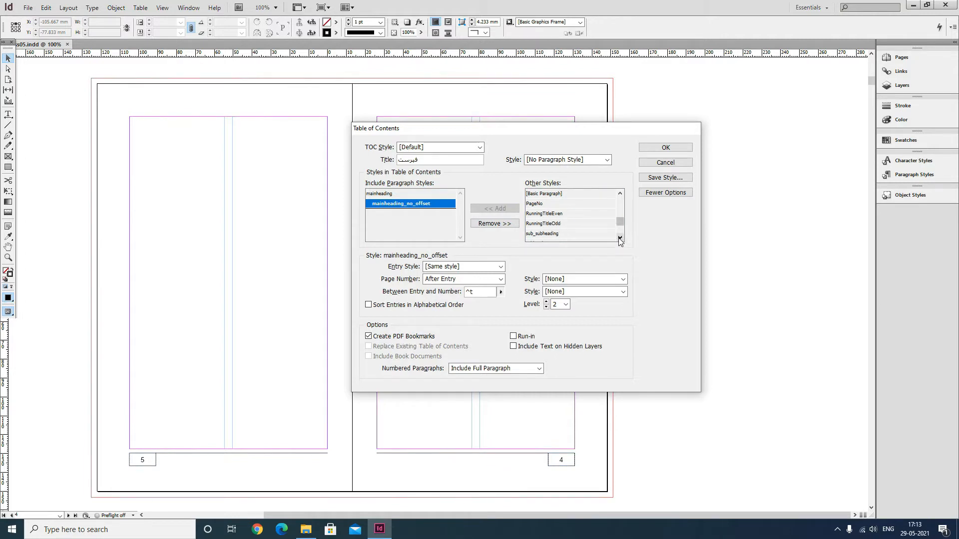
left_click(548, 224)
left_click(537, 233)
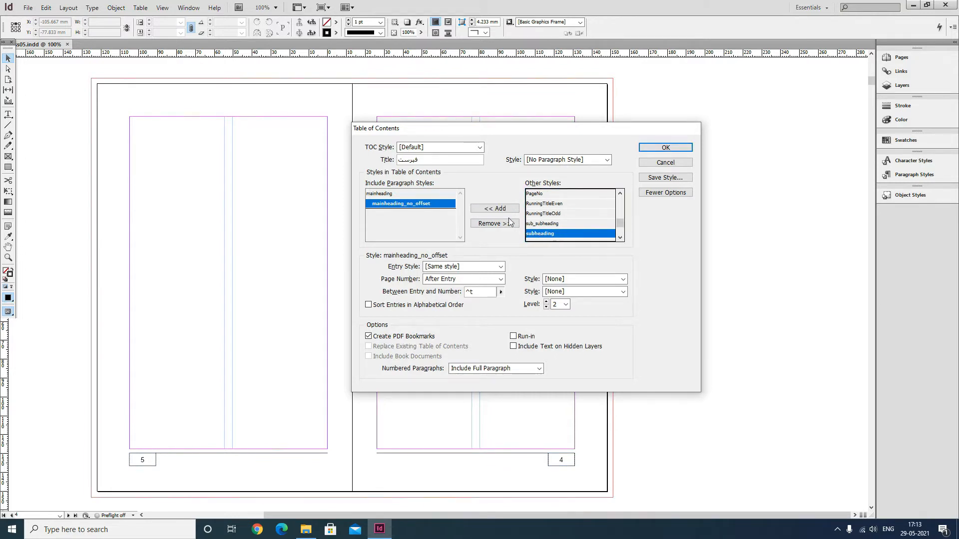
left_click(496, 208)
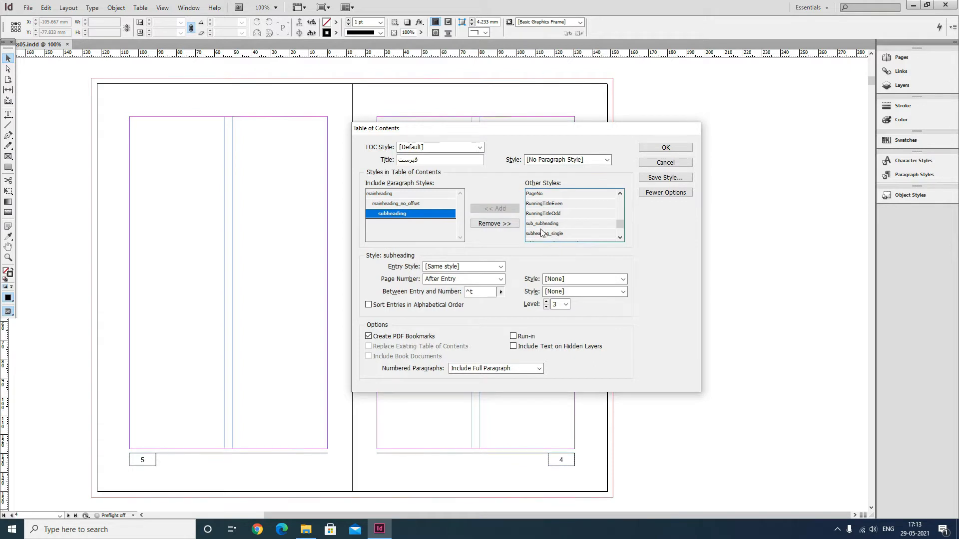
left_click(542, 224)
left_click(487, 209)
left_click(431, 225)
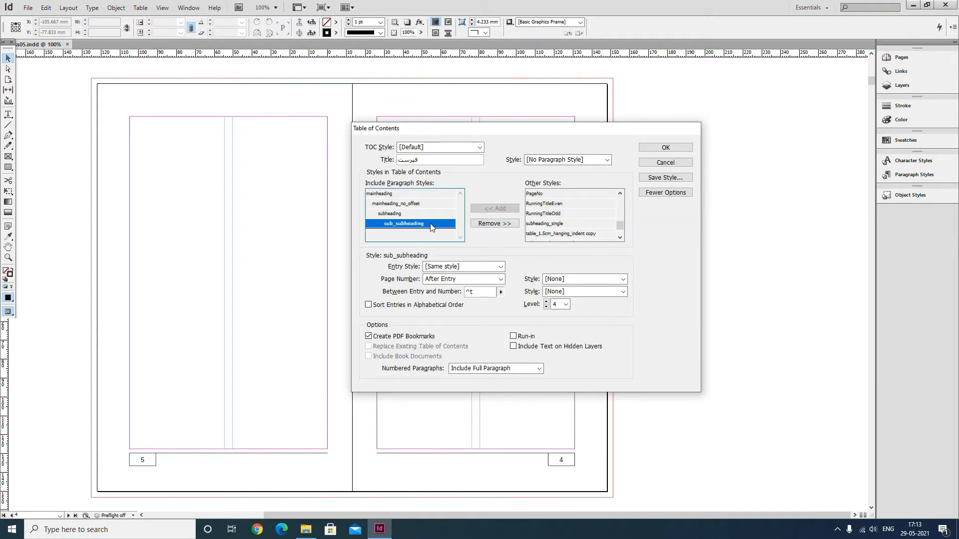
left_click(495, 224)
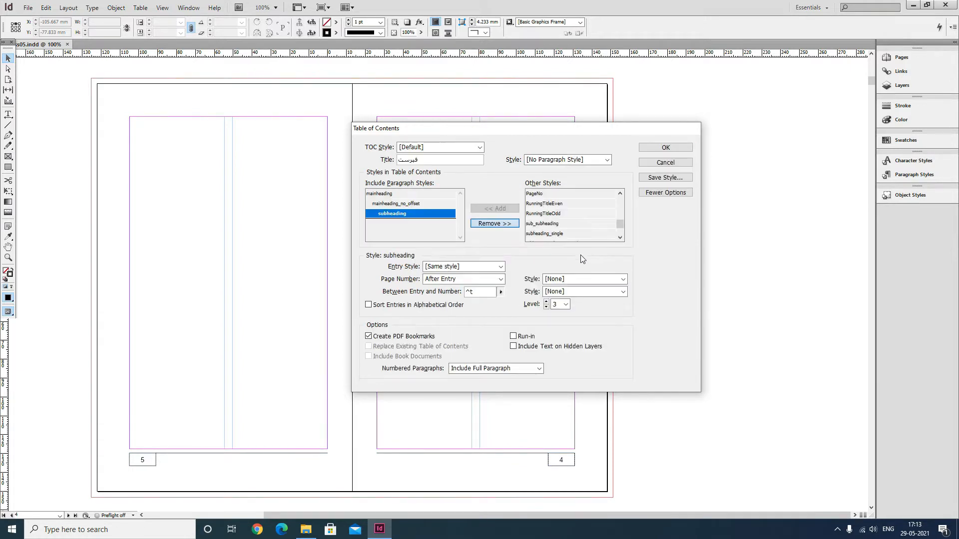
Include the subheading_single paragraph style in the table of contents
left_click(545, 234)
left_click(495, 208)
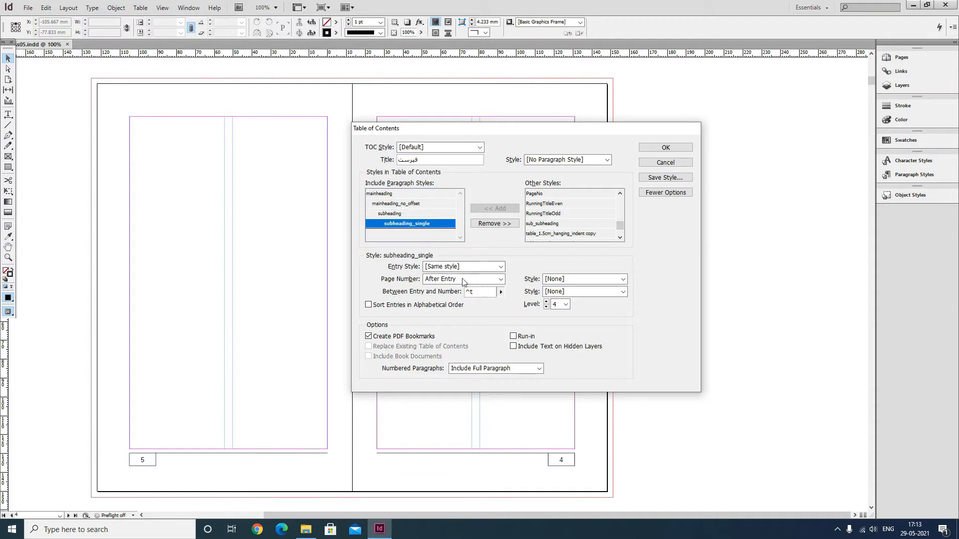
left_click(408, 225)
Set the table of contents level of the mainheading_no_offset style to 1
left_click(382, 204)
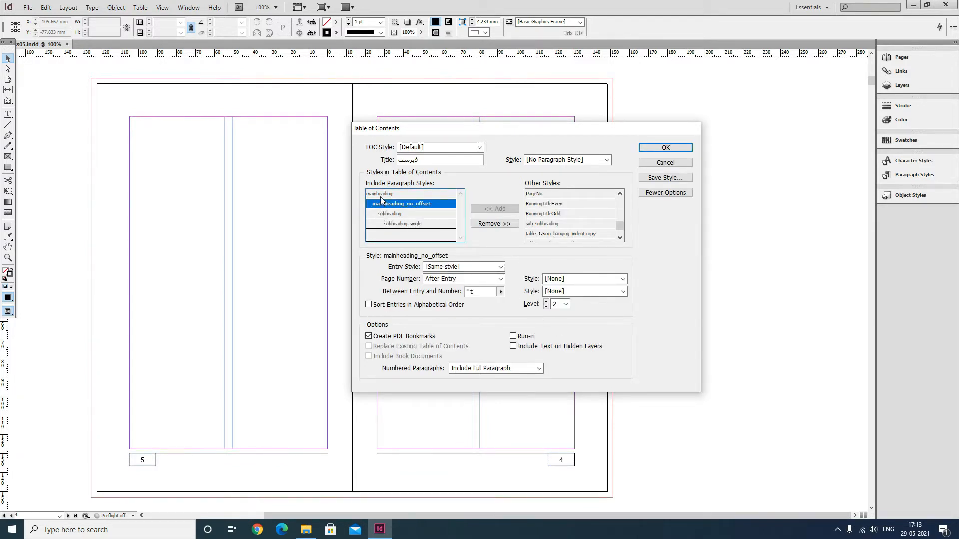
left_click(383, 194)
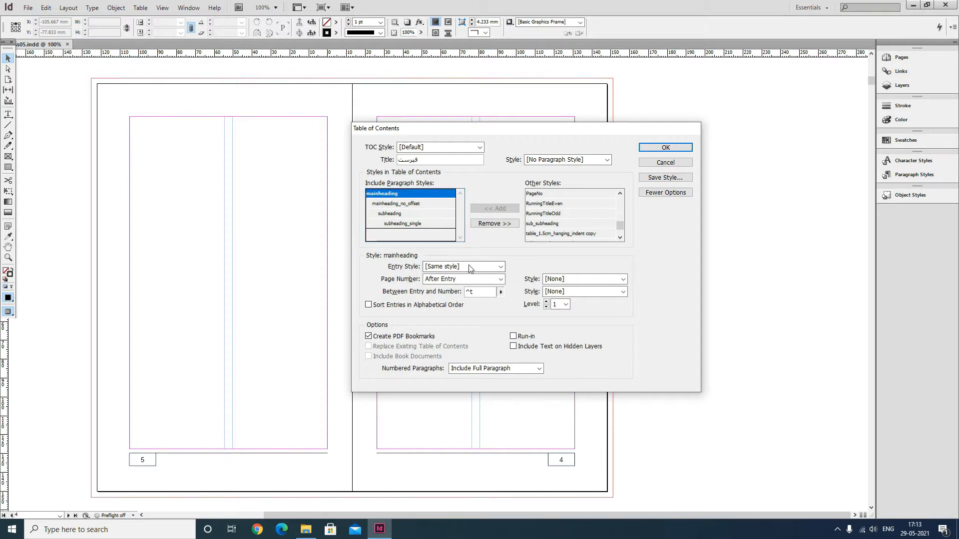
left_click(400, 204)
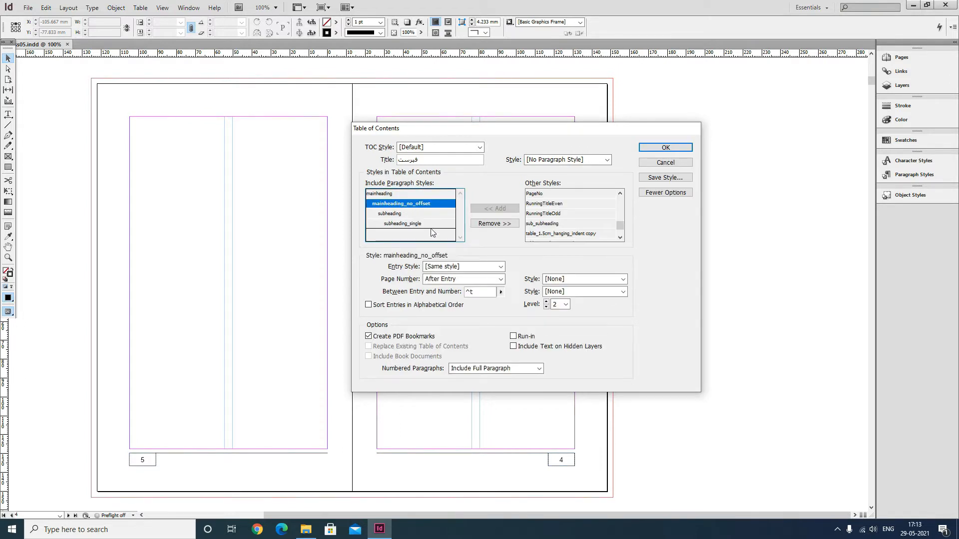
left_click(565, 305)
left_click(563, 318)
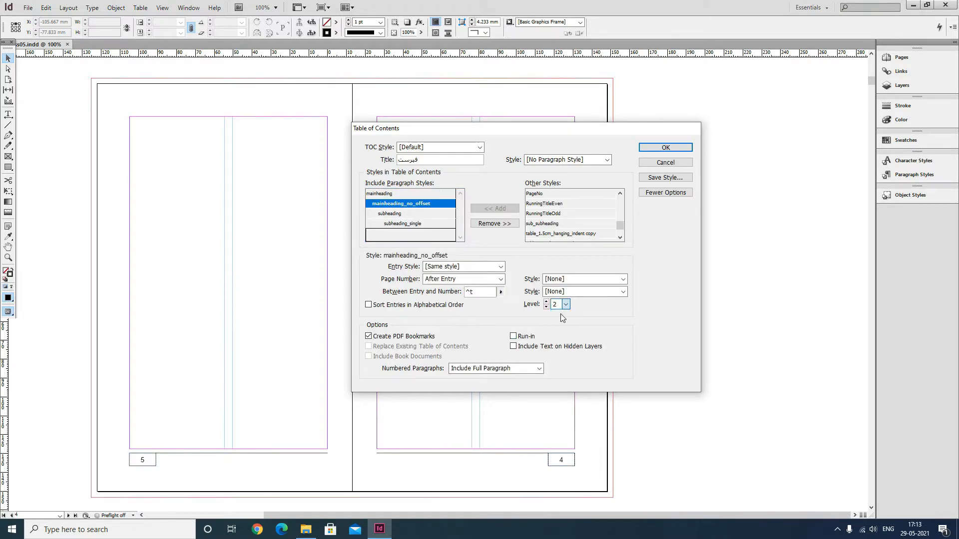
Set the table of contents level of the subheading and subheading_single styles to 1
left_click(390, 213)
left_click(566, 304)
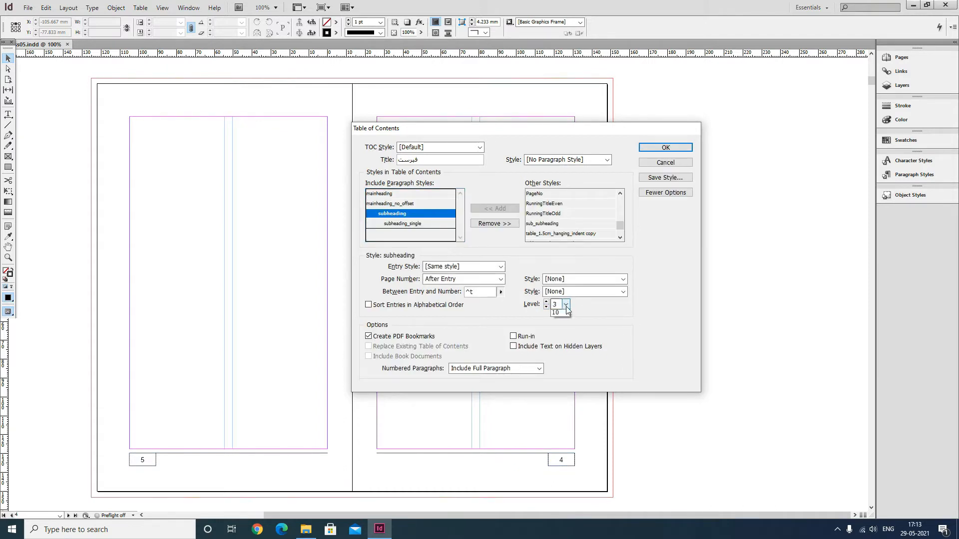
left_click(563, 319)
left_click(440, 225)
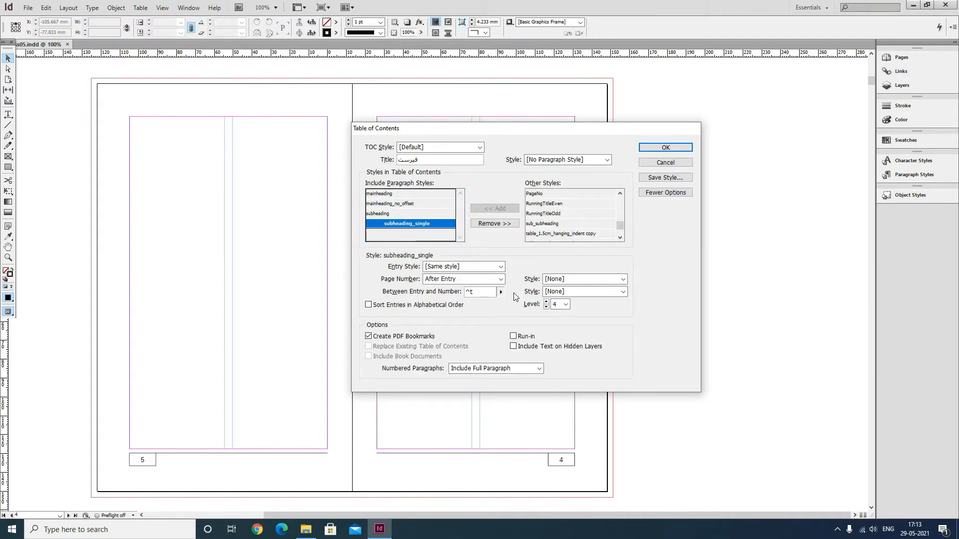
left_click(566, 305)
left_click(559, 311)
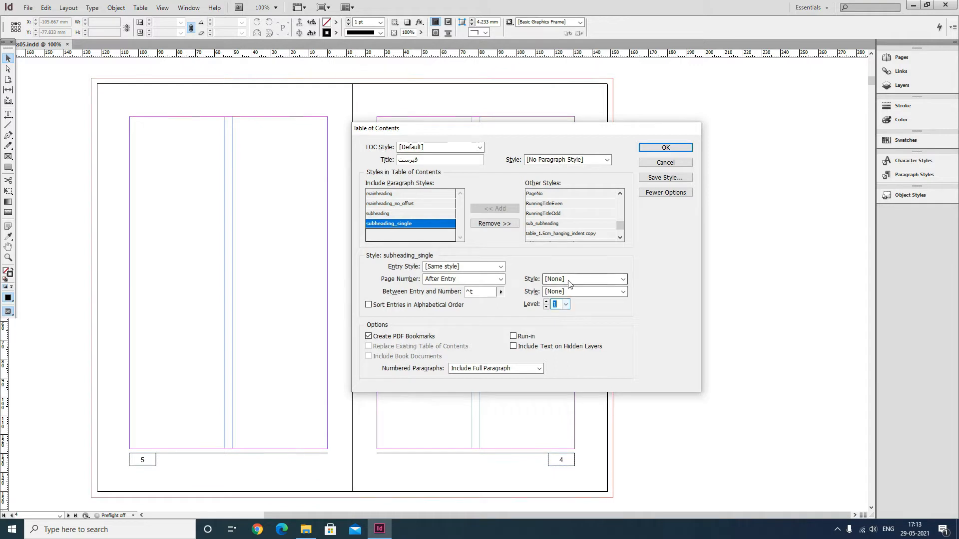
Generate the table of contents and place it in a frame about 120 × 176 mm on the pasteboard beside page 4
left_click(666, 147)
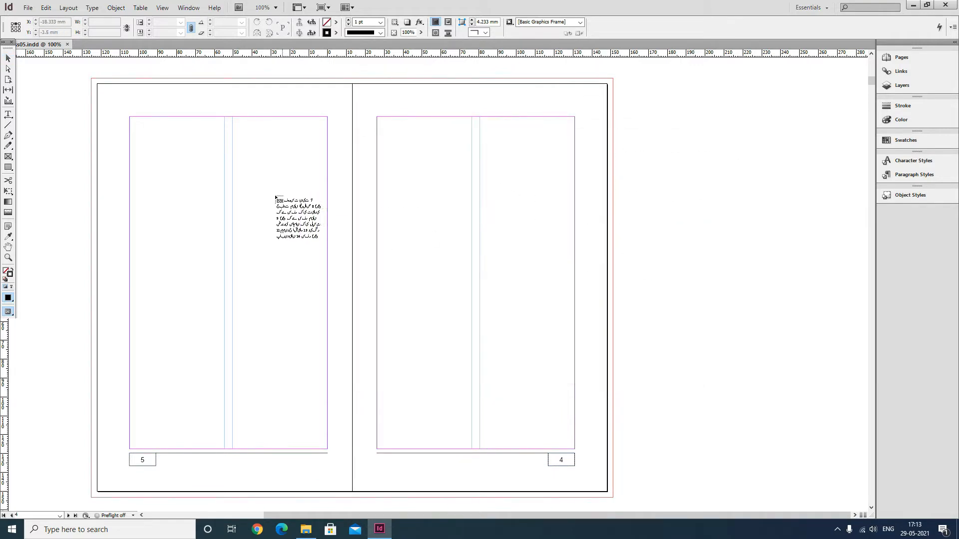
left_click_drag(633, 135, 853, 458)
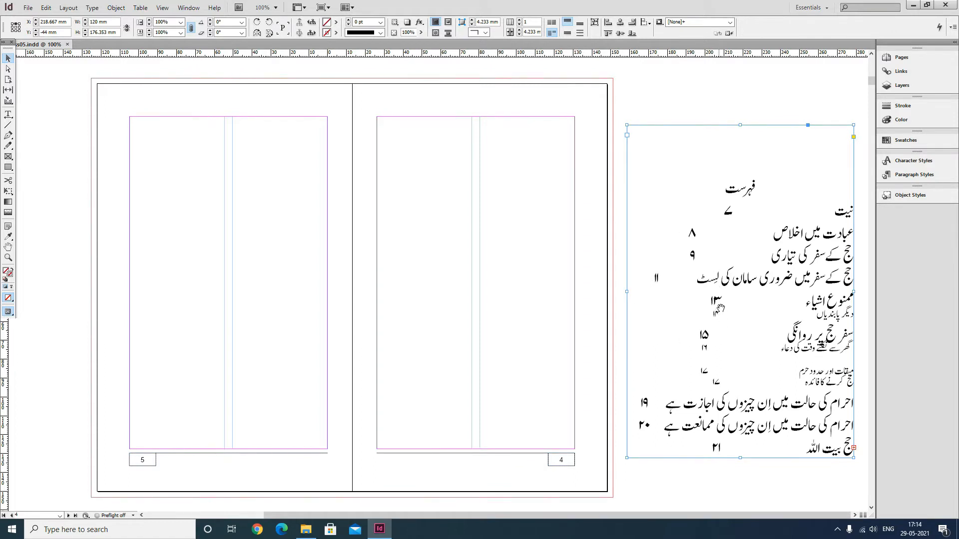
scroll(719, 307, "down", 1)
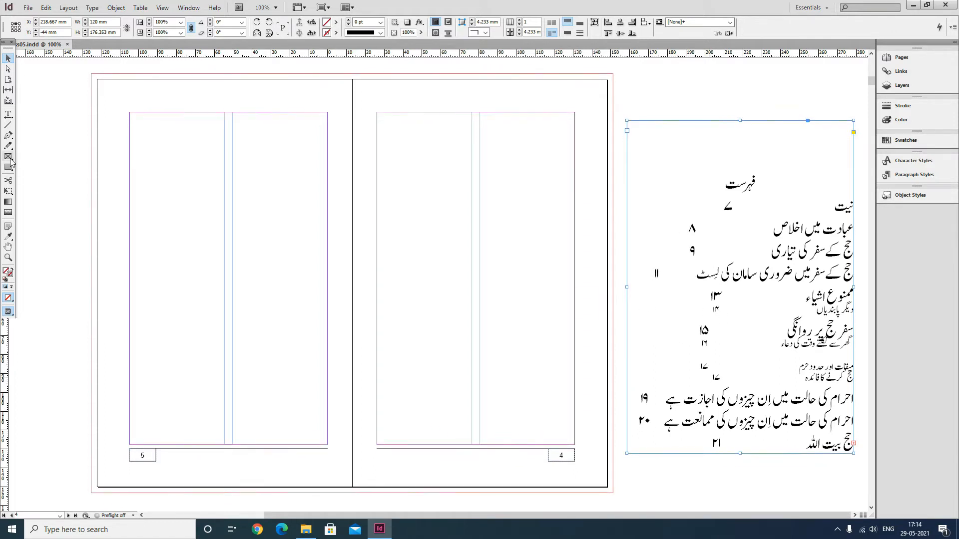
left_click(709, 95)
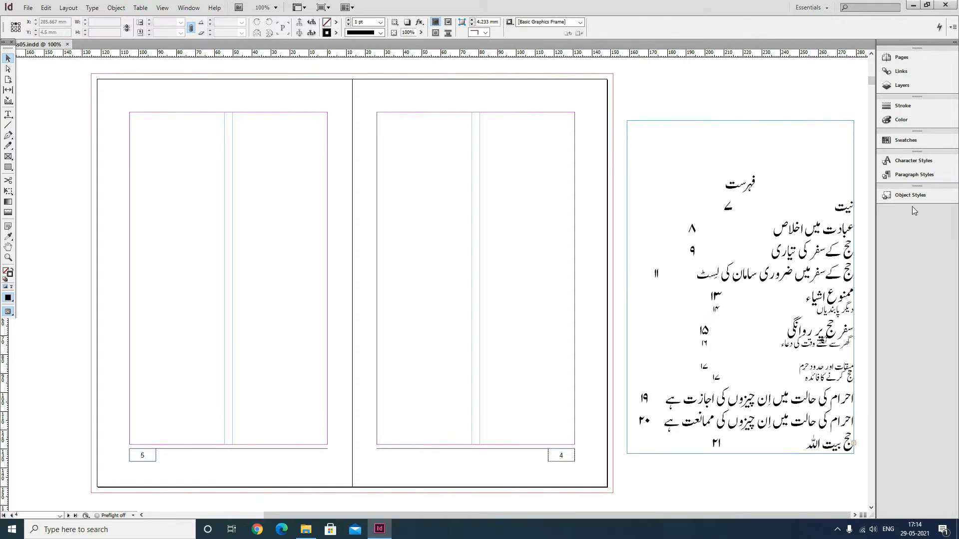
Open the options of the fehrist paragraph style and base it on [No Paragraph Style]
left_click(910, 178)
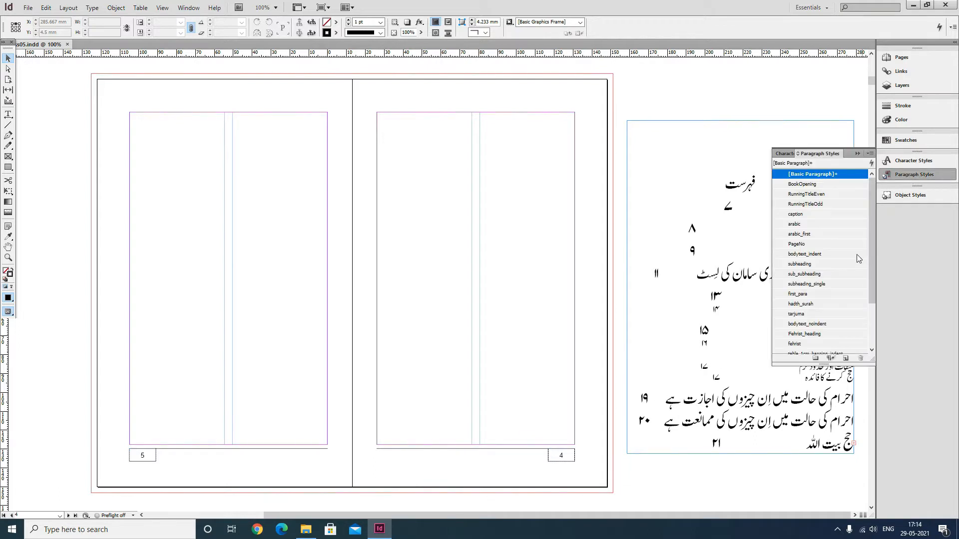
left_click(803, 345)
left_click(871, 155)
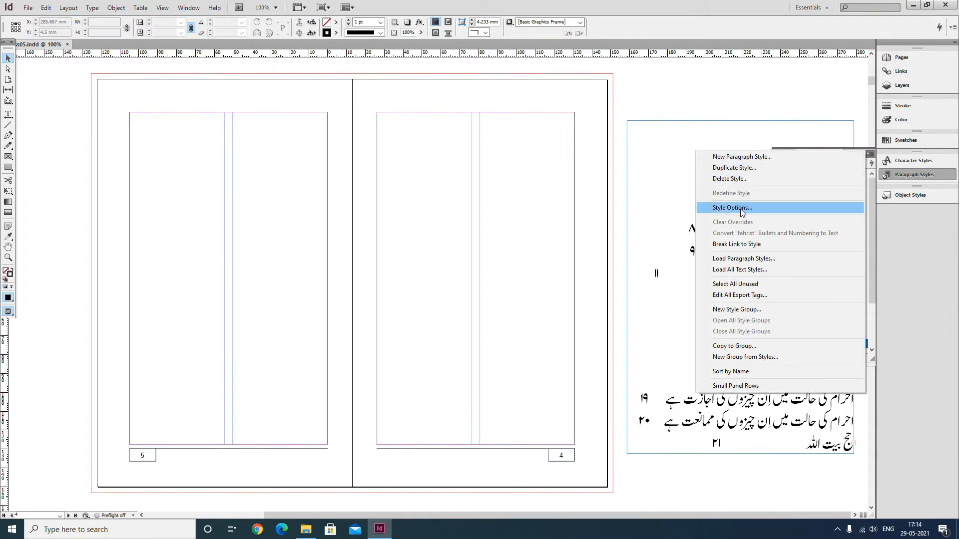
left_click(742, 213)
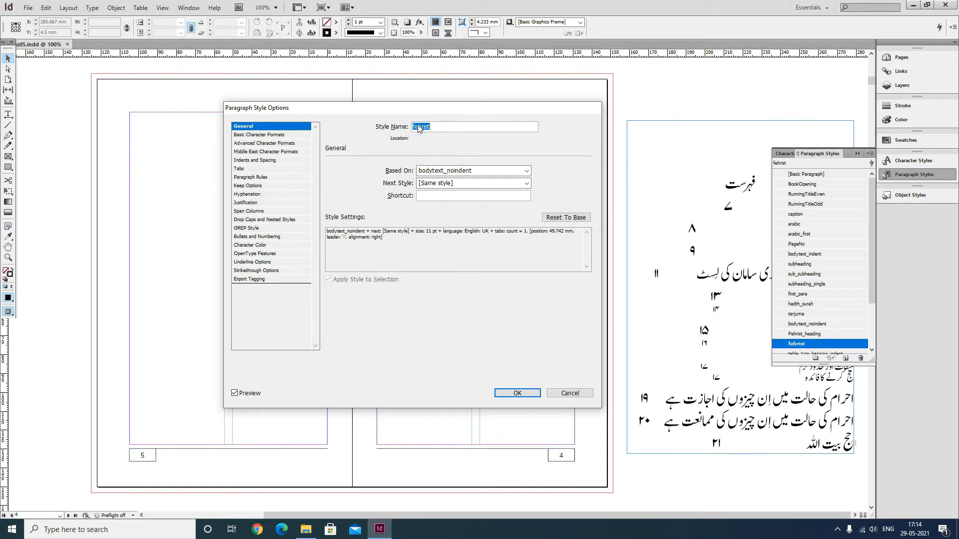
left_click(455, 176)
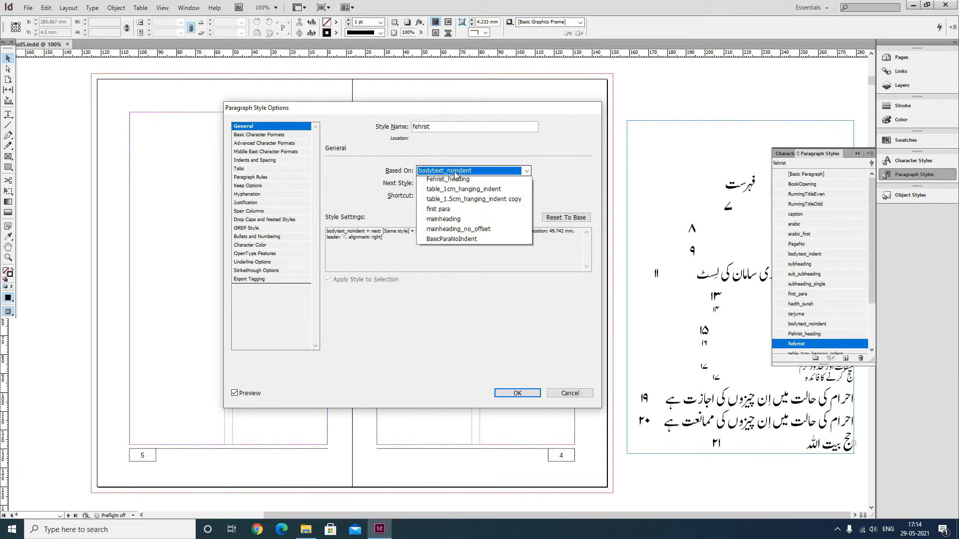
left_click(444, 177)
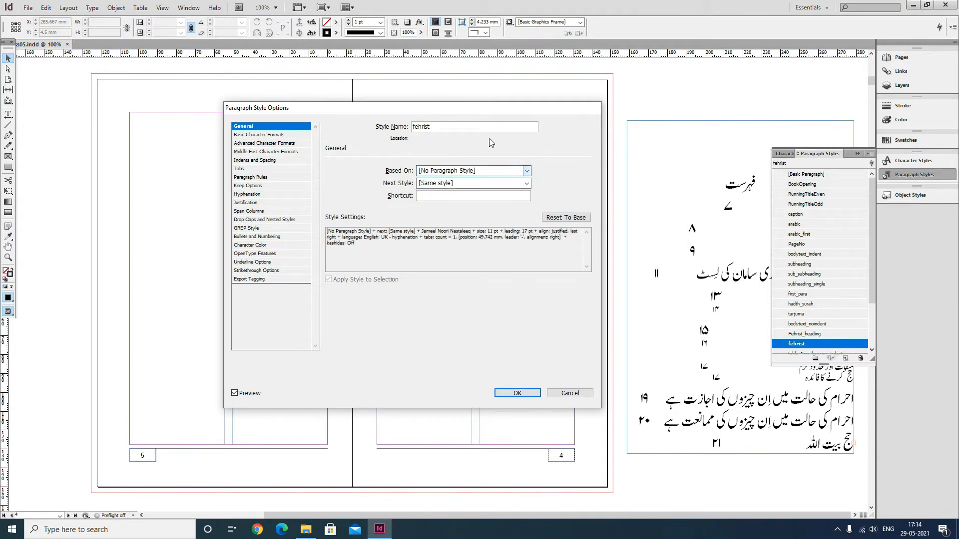
Set the position of the fehrist style's tab stop to 5 mm and apply the style changes
left_click(268, 137)
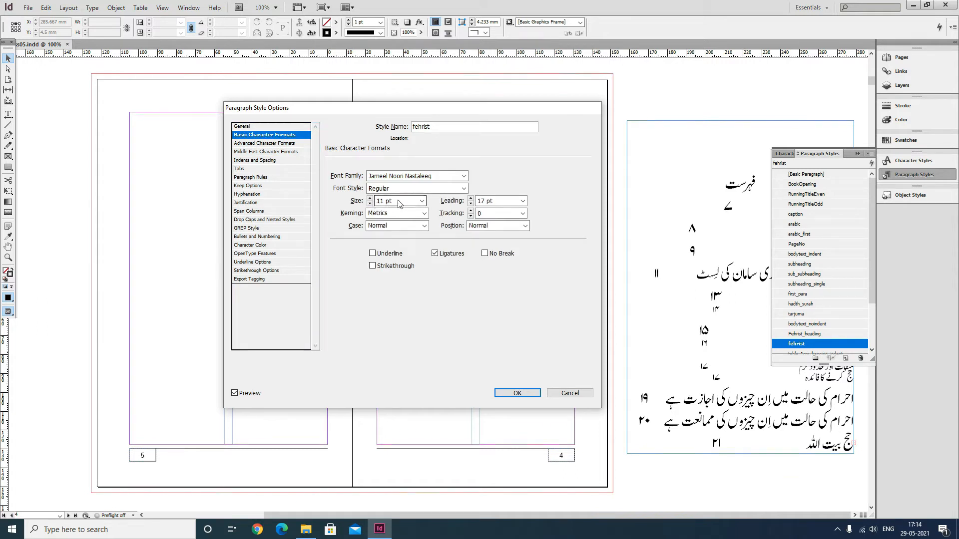
left_click_drag(388, 114, 360, 97)
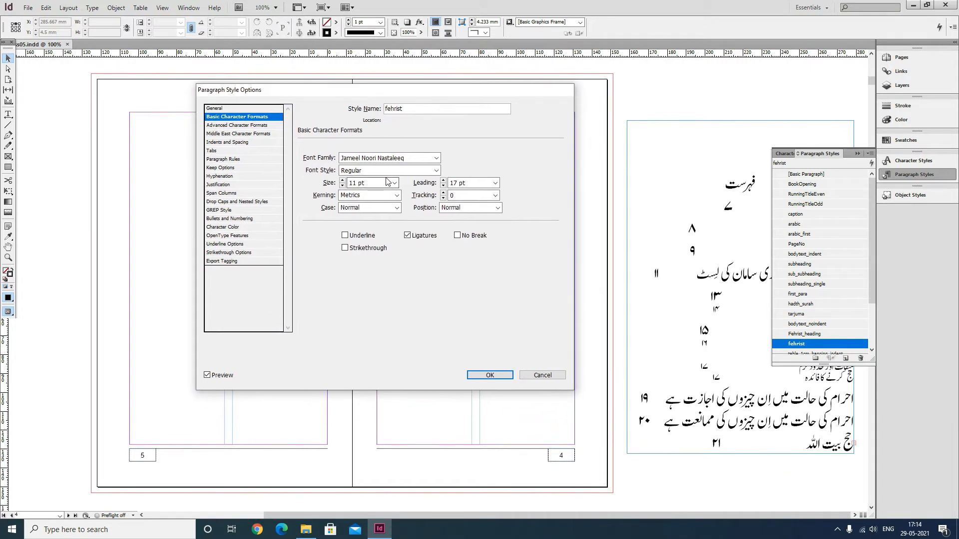
left_click(231, 126)
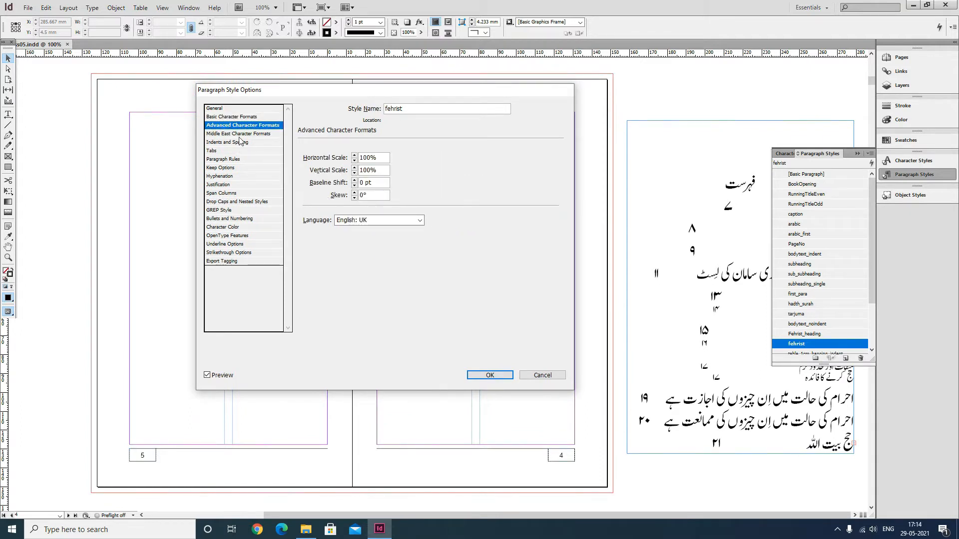
left_click(235, 144)
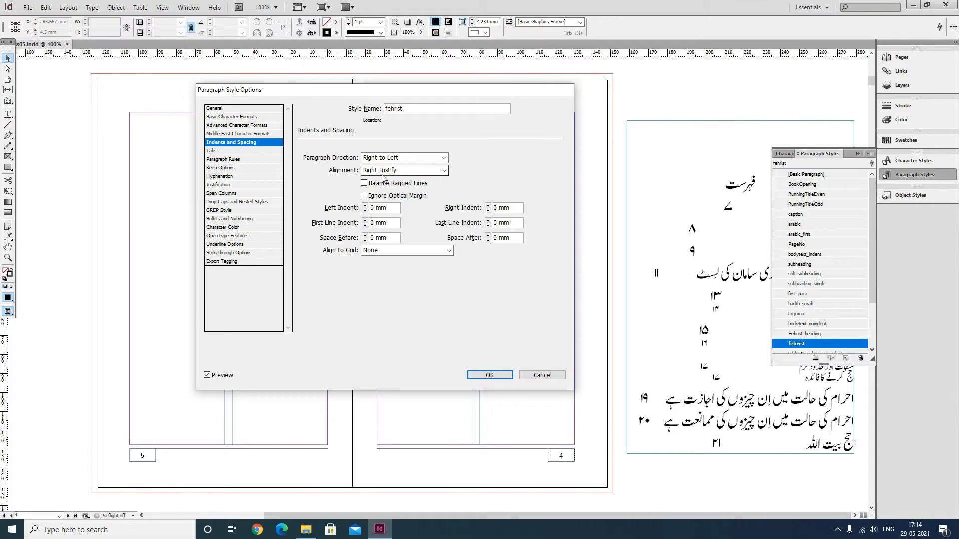
left_click(233, 151)
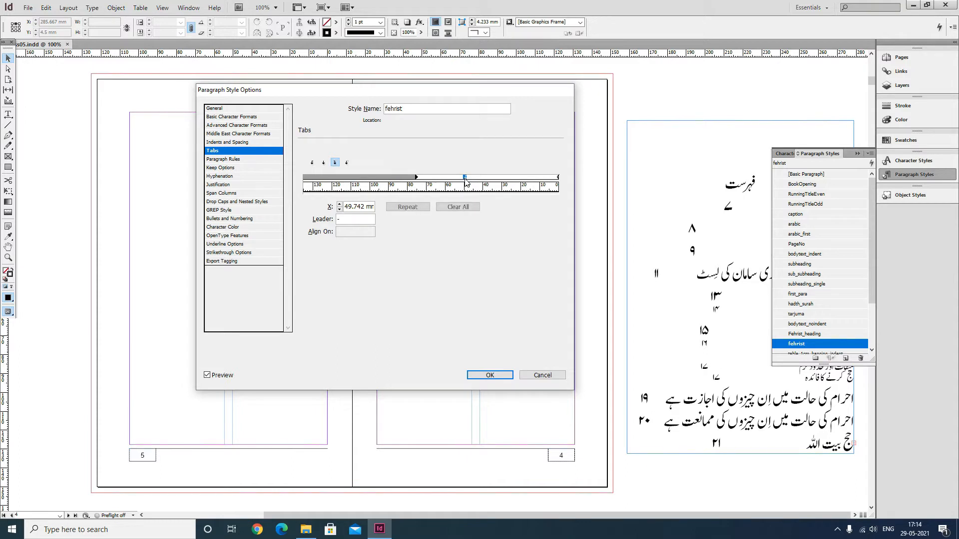
left_click(348, 207)
double_click(349, 206)
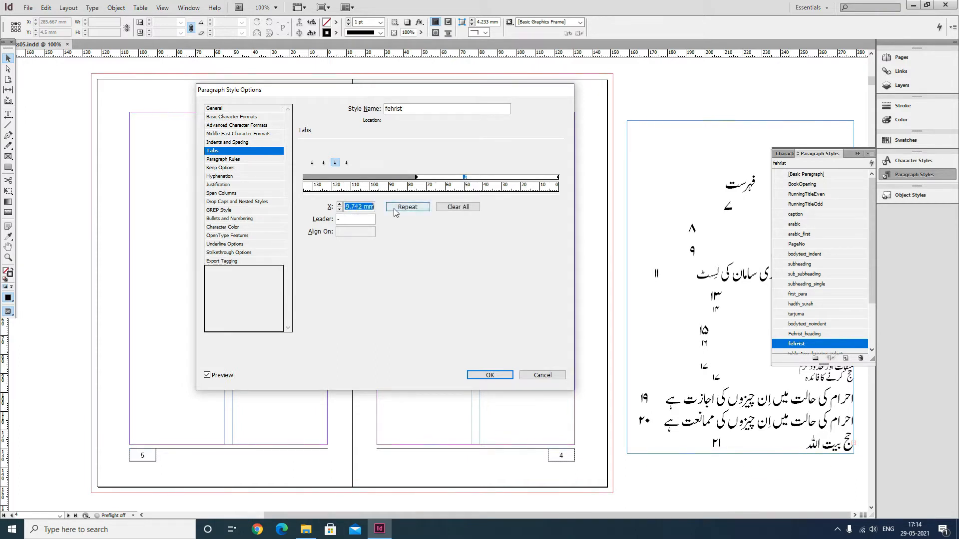
type("5")
key("Tab")
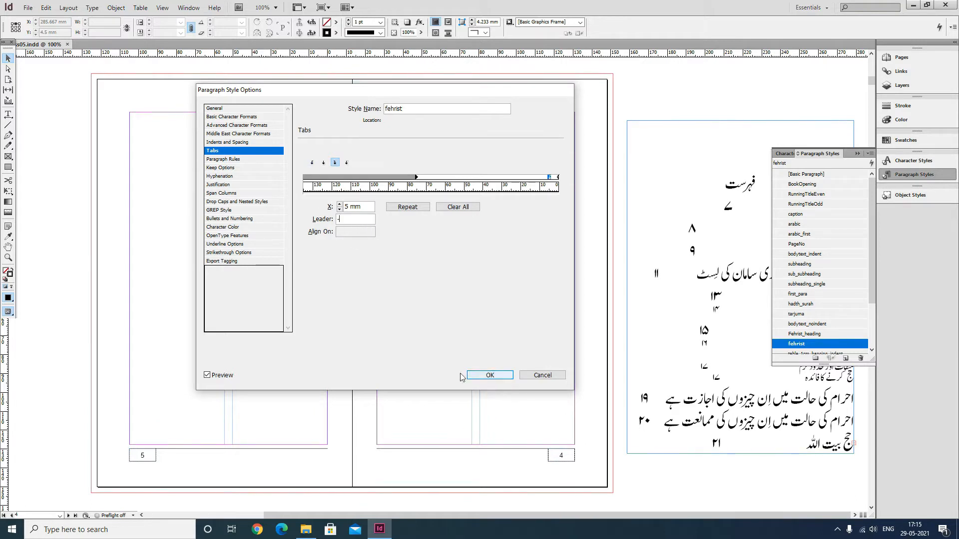
left_click(484, 376)
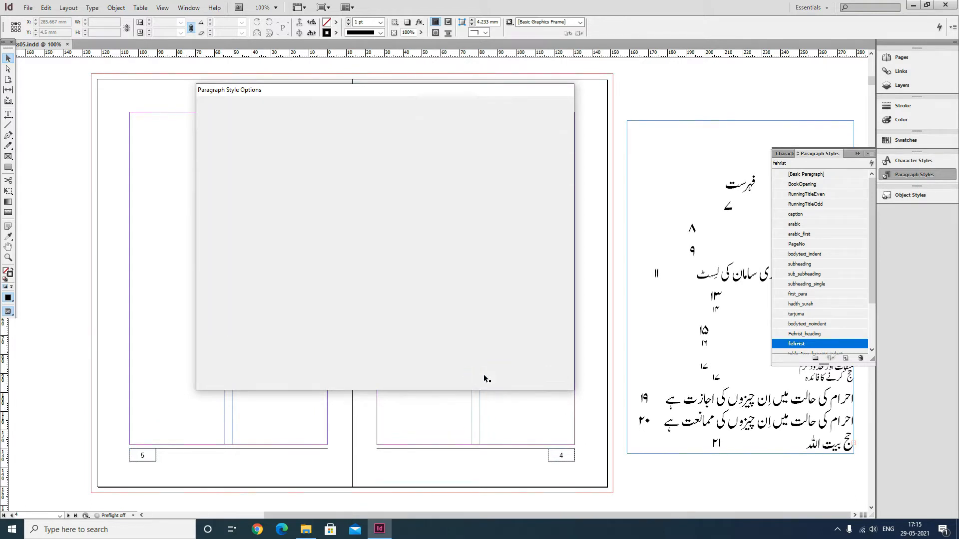
Move all the table of contents text from the pasteboard frame into the text frame on page 4
left_click(12, 115)
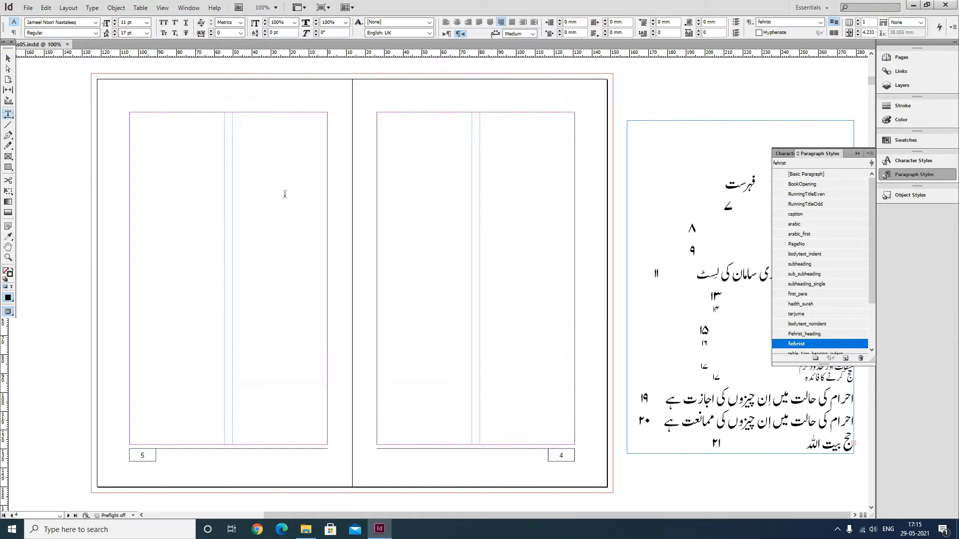
key("ctrl+a")
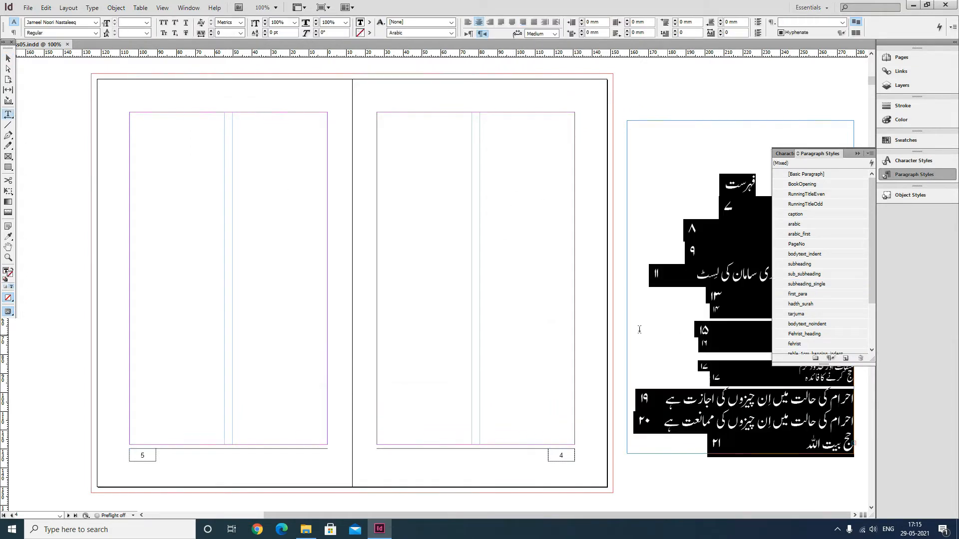
key("BackSpace")
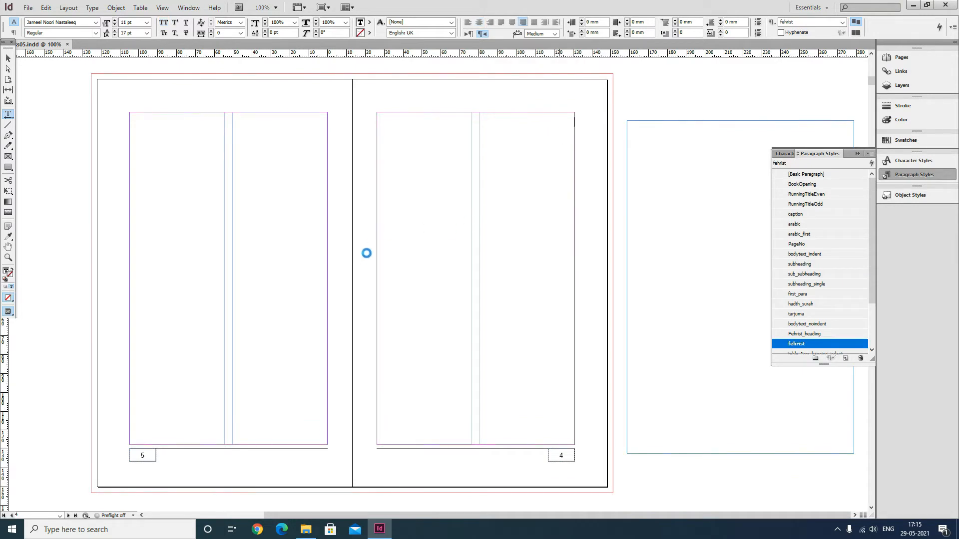
Examine how the pasted table of contents text flows through the pages following page 4
scroll(367, 253, "down", 15)
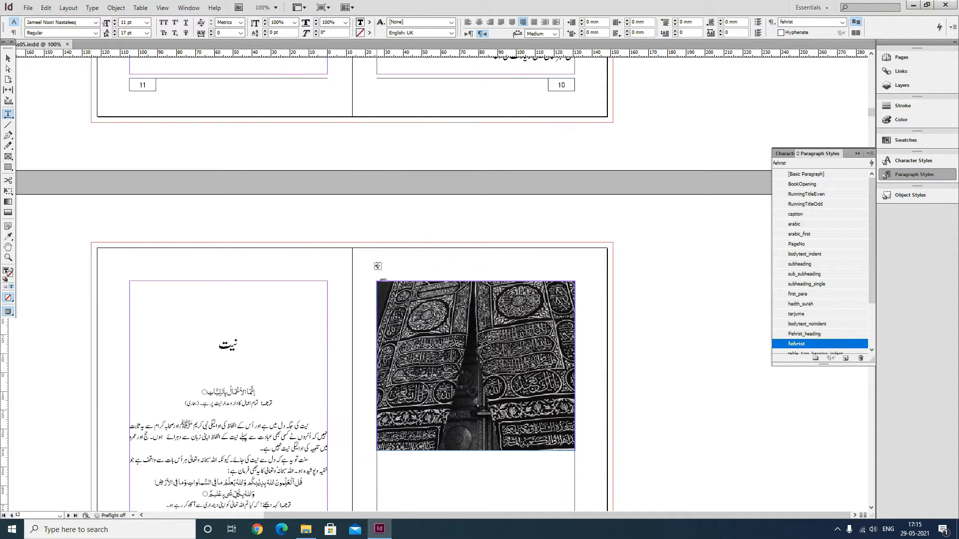
scroll(378, 266, "up", 20)
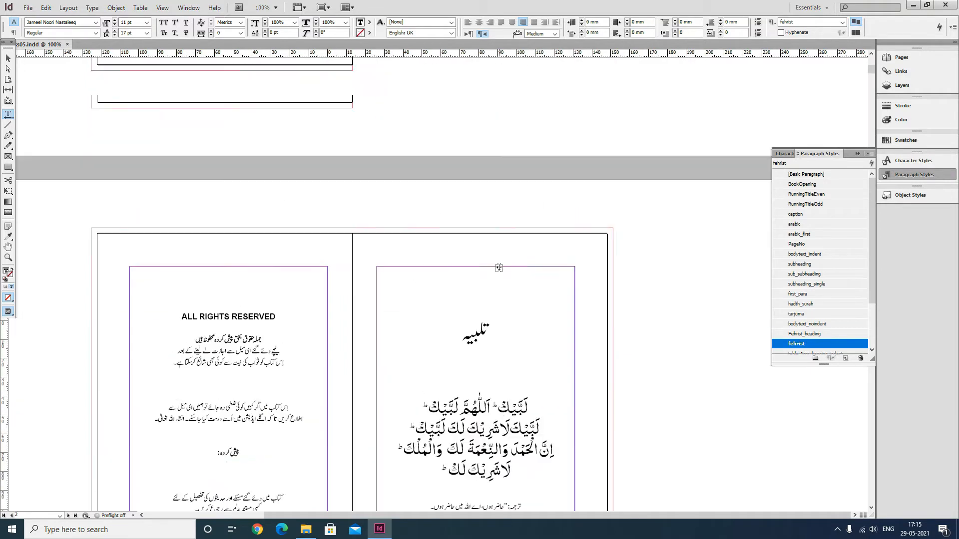
scroll(499, 266, "down", 15)
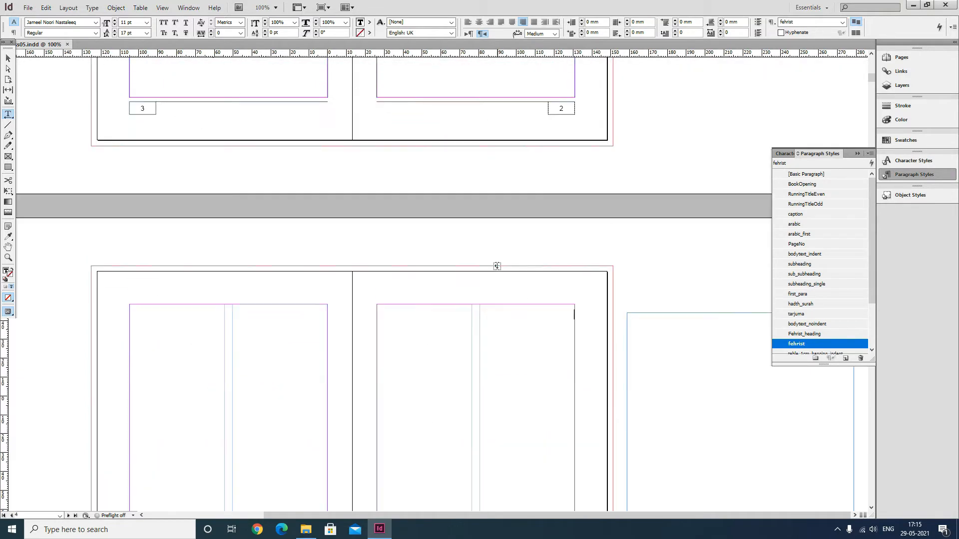
scroll(497, 265, "down", 5)
scroll(497, 265, "up", 8)
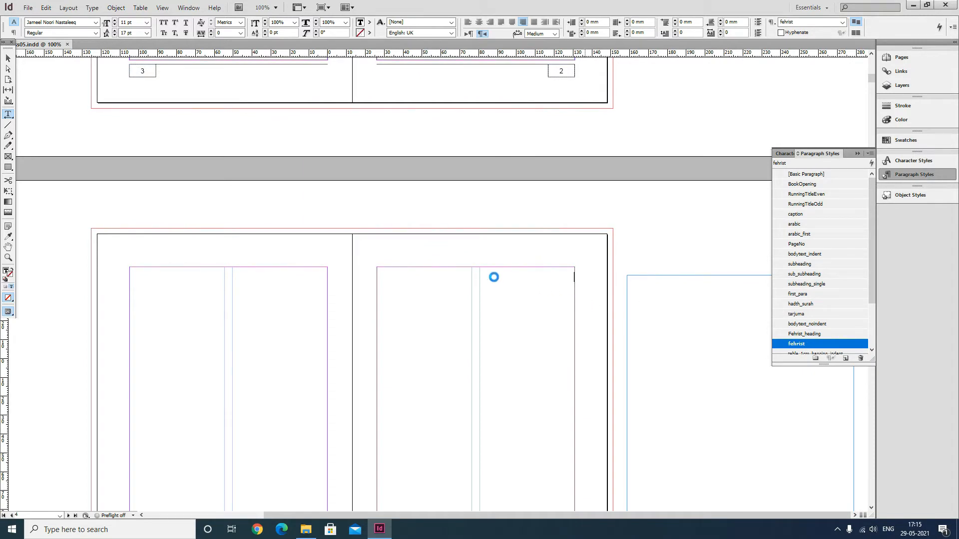
scroll(487, 273, "down", 10)
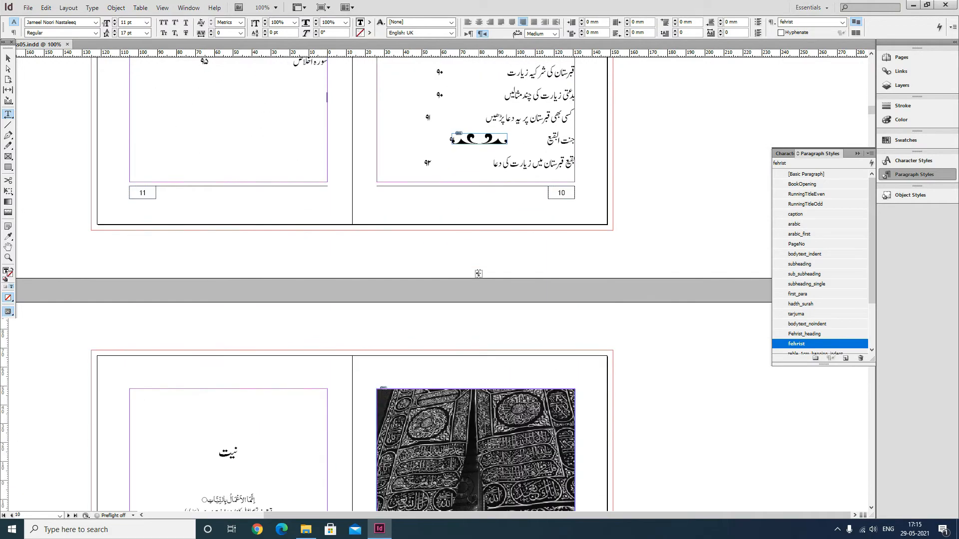
scroll(478, 273, "down", 5)
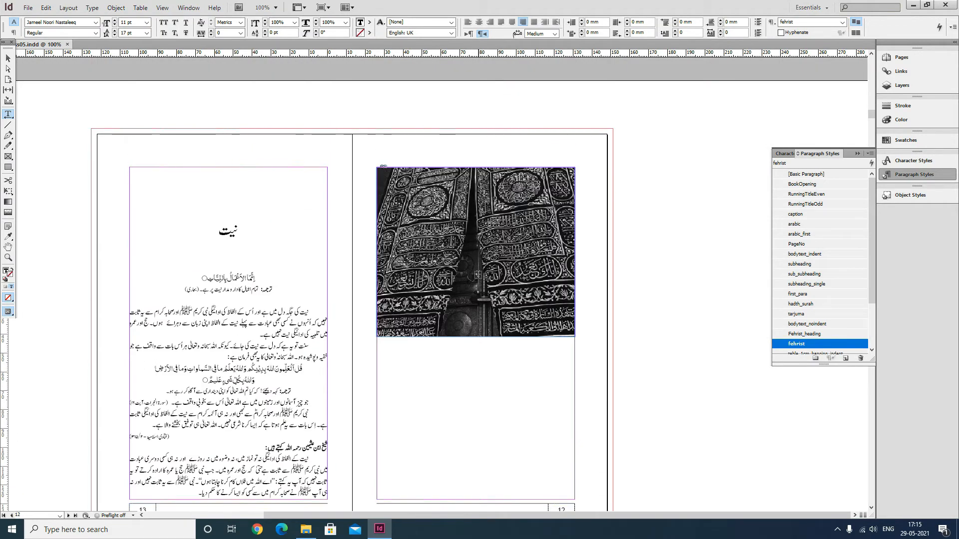
scroll(478, 274, "up", 8)
left_click(6, 59)
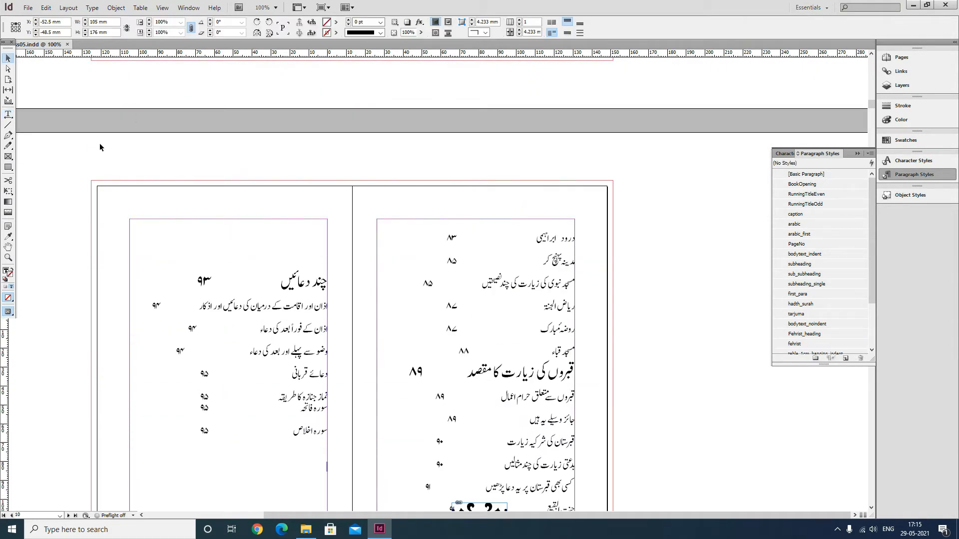
scroll(520, 332, "down", 3)
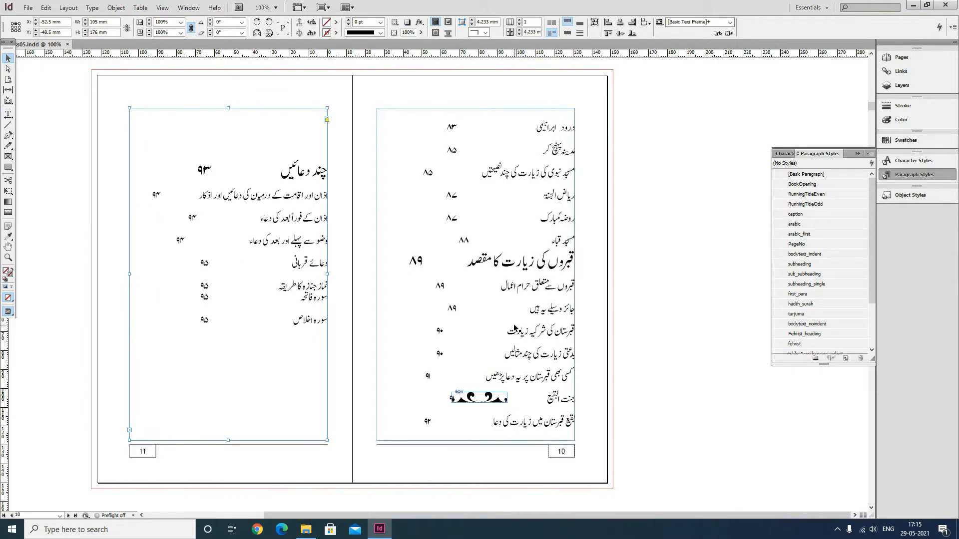
Undo pasting the table of contents text into the page 4 frame and check the surrounding pages
key("ctrl+z")
scroll(577, 333, "up", 10)
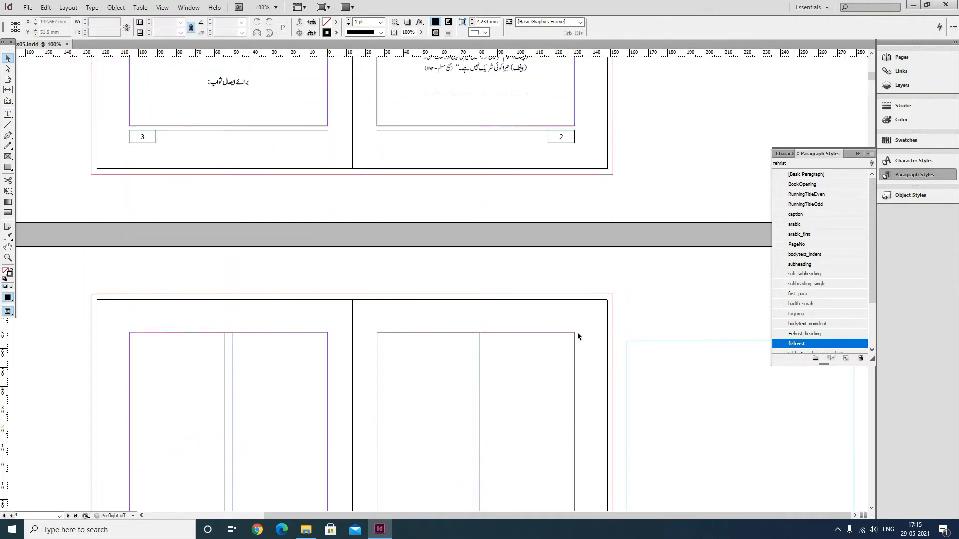
scroll(572, 331, "up", 10)
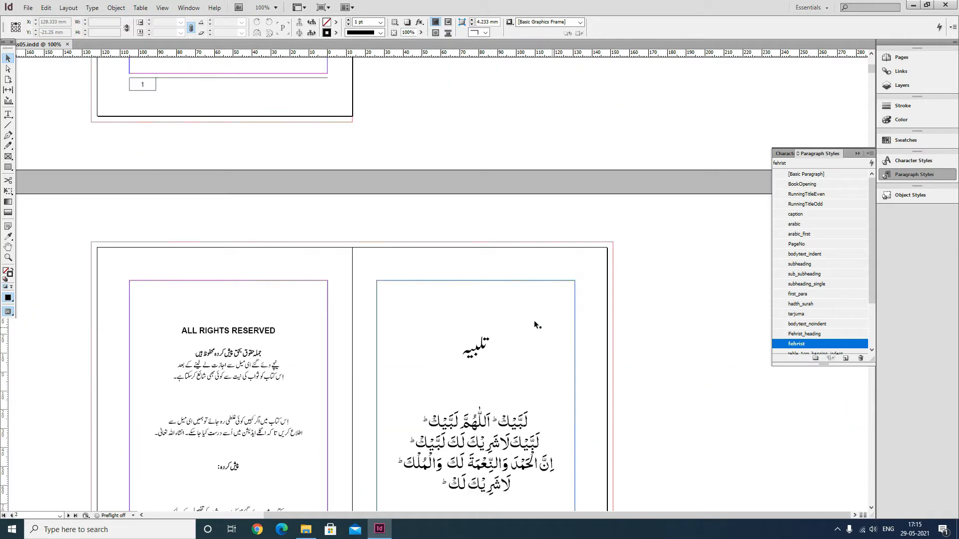
scroll(530, 322, "down", 12)
scroll(534, 332, "down", 12)
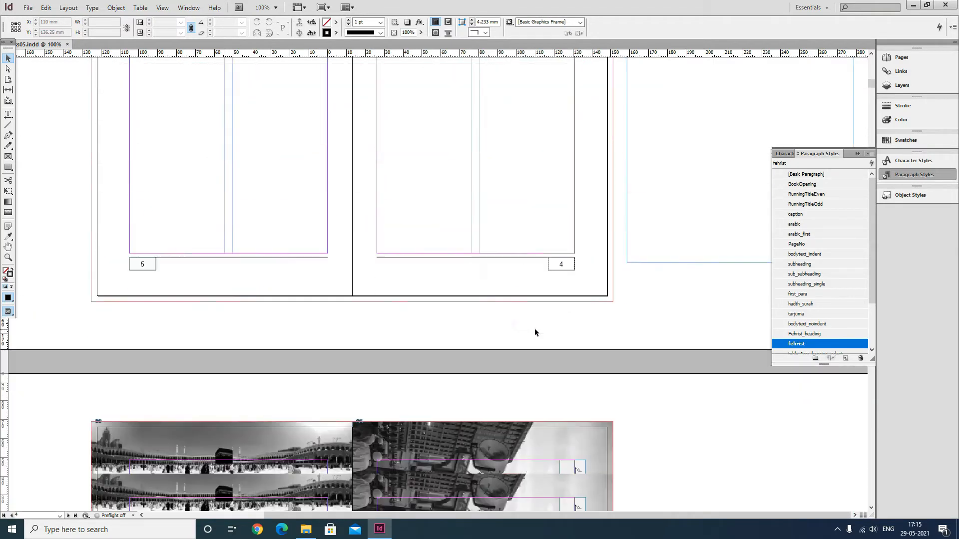
scroll(534, 330, "up", 10)
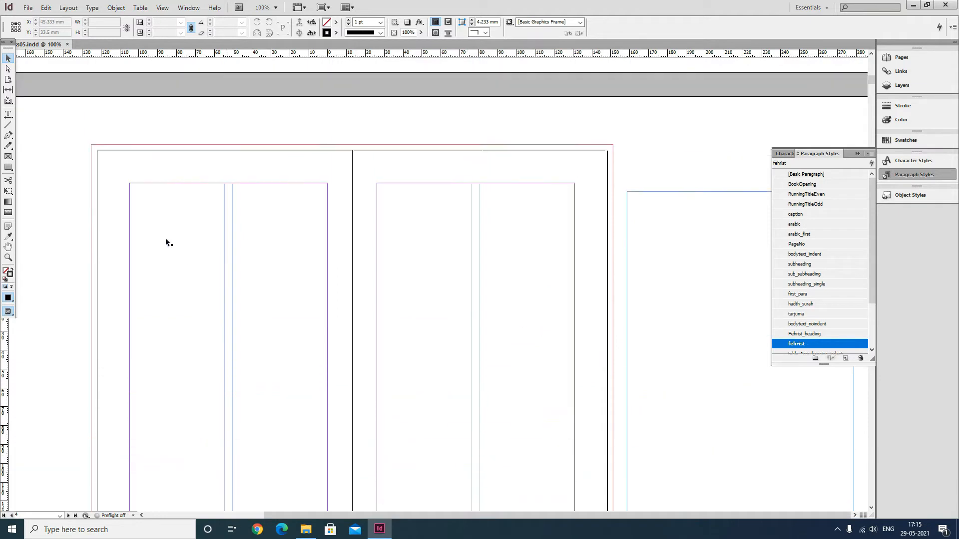
Apply the fehrist paragraph style to all the table of contents text in the pasteboard frame and move the frame further up the pasteboard
key("t")
left_click(677, 234)
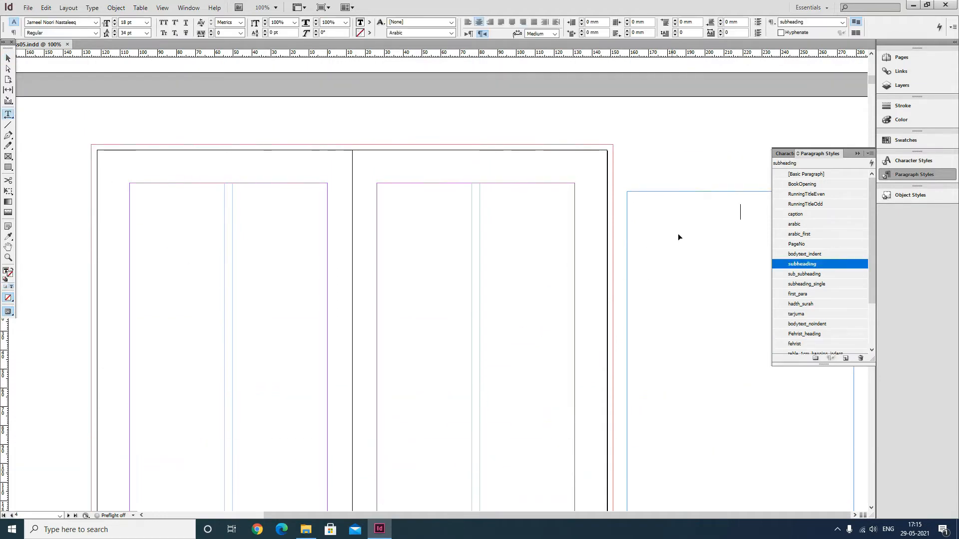
left_click(858, 154)
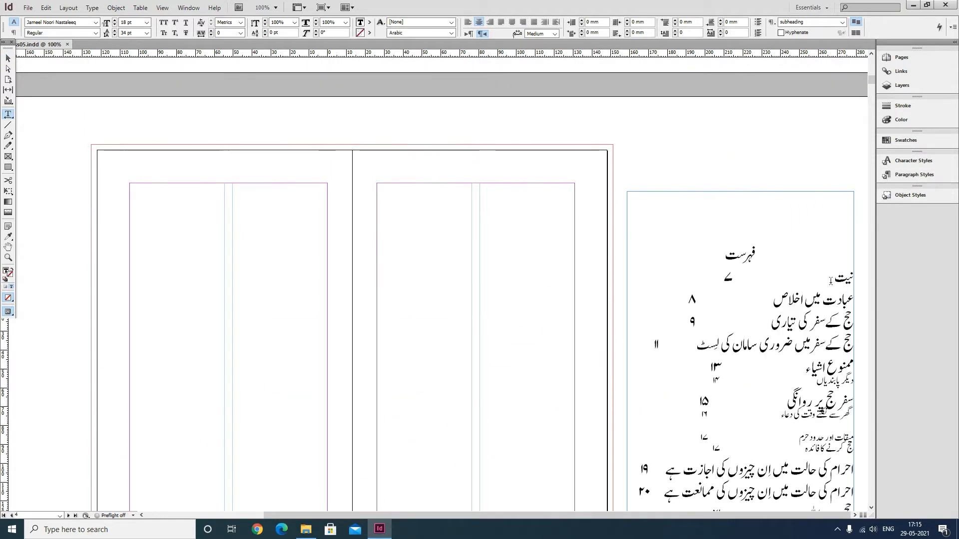
left_click_drag(789, 230, 722, 258)
left_click_drag(751, 365, 780, 353)
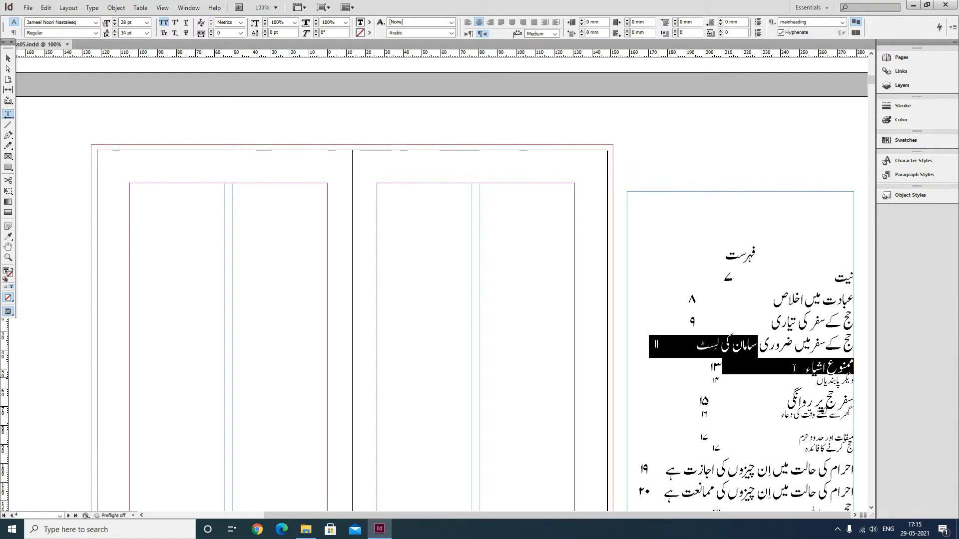
left_click(788, 324)
key("ctrl+a")
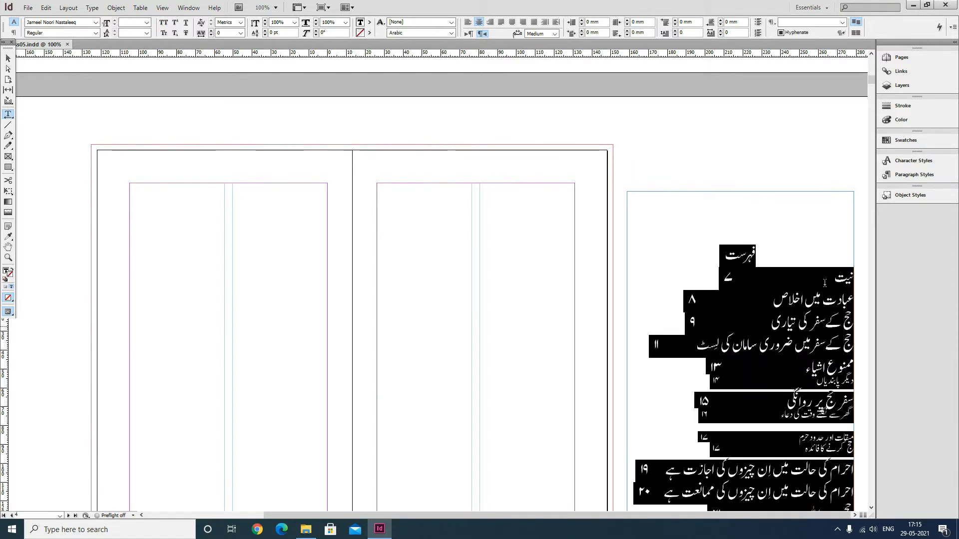
left_click(924, 176)
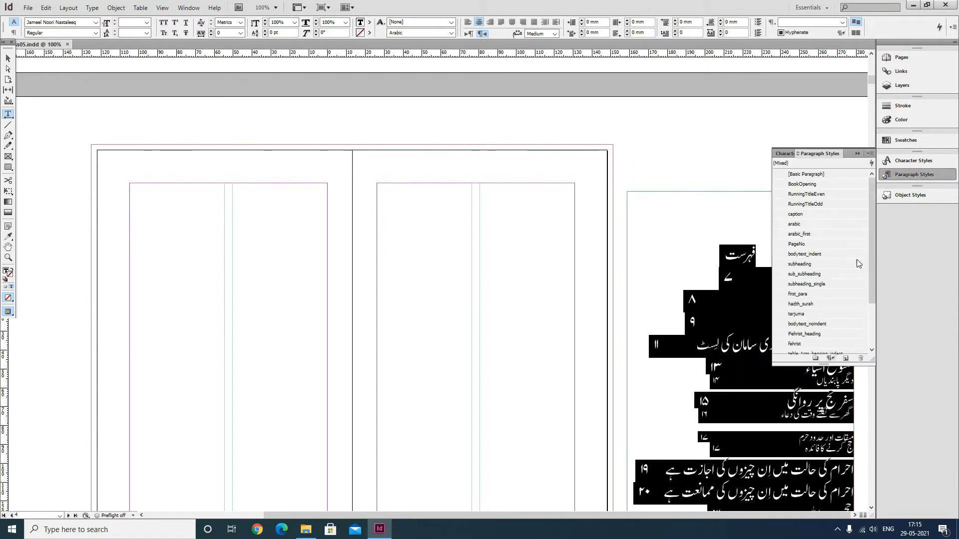
left_click(801, 344)
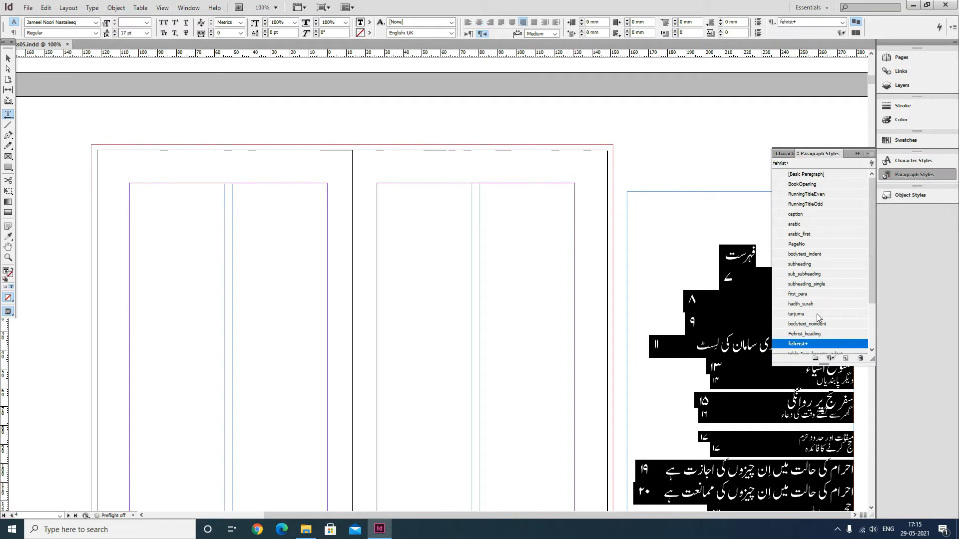
left_click(857, 156)
key("Escape")
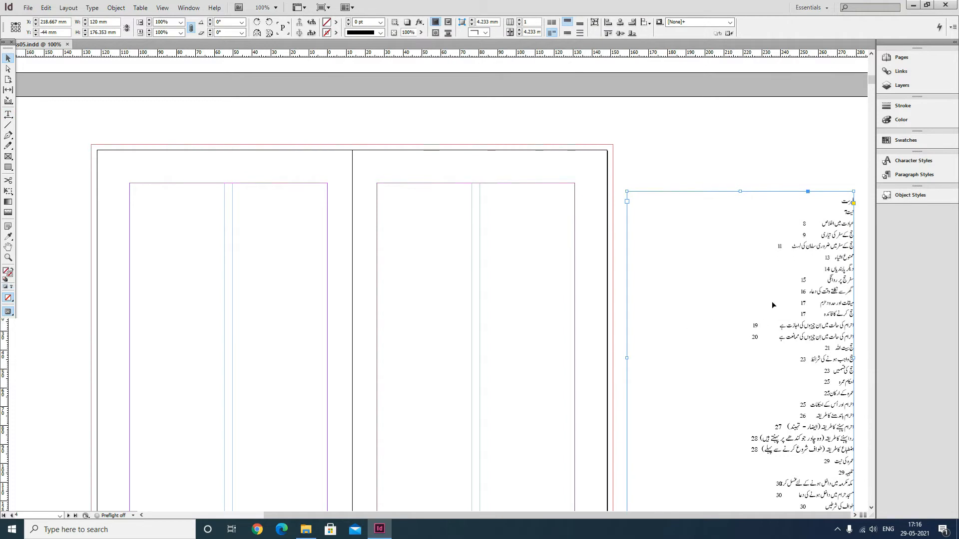
left_click_drag(772, 301, 761, 203)
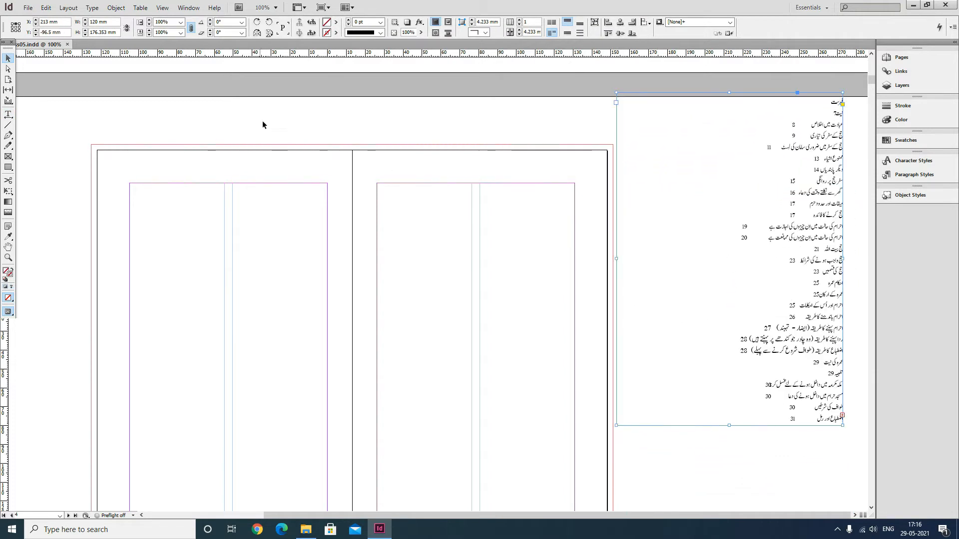
Transfer the entire table of contents from the pasteboard frame into the page 4 frame and delete the empty line at its end
key("t")
left_click(768, 260)
key("ctrl+a")
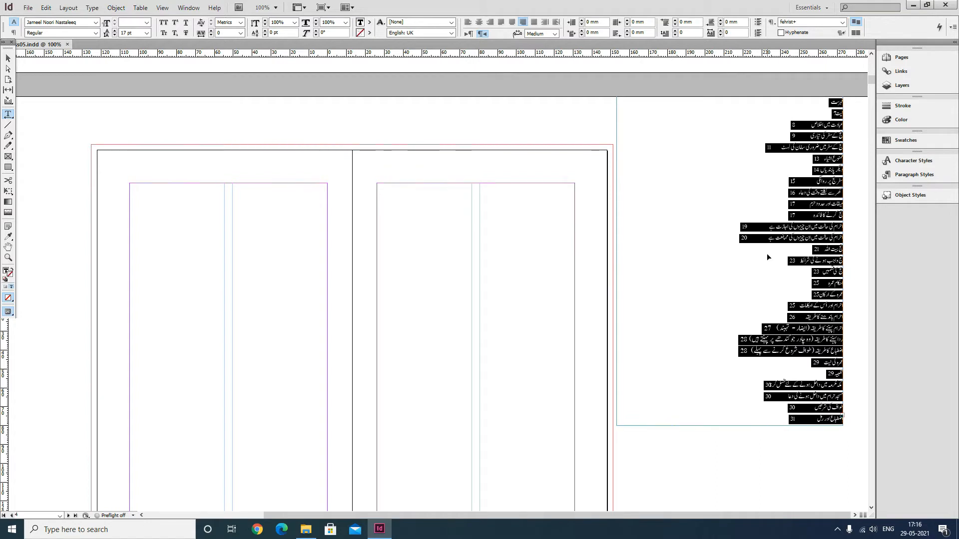
key("BackSpace")
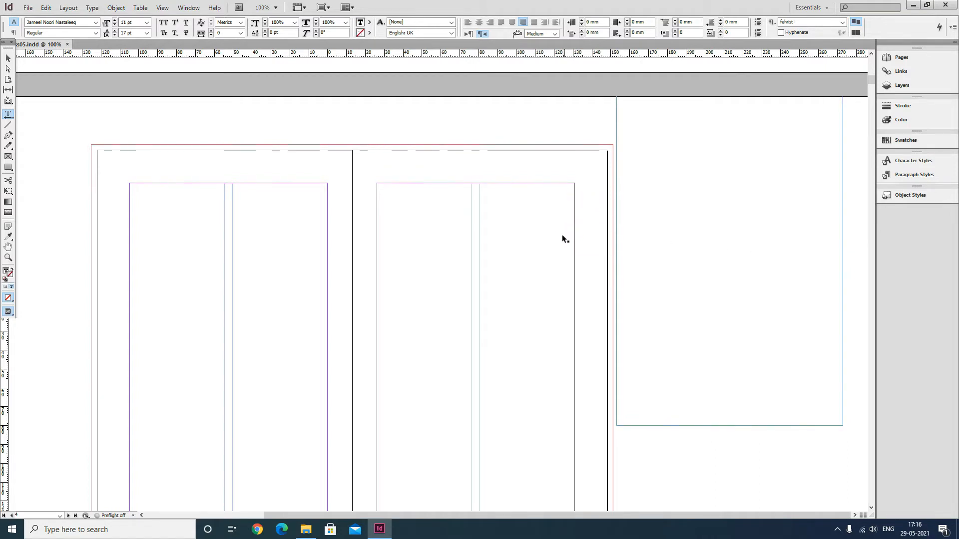
key("ctrl+v")
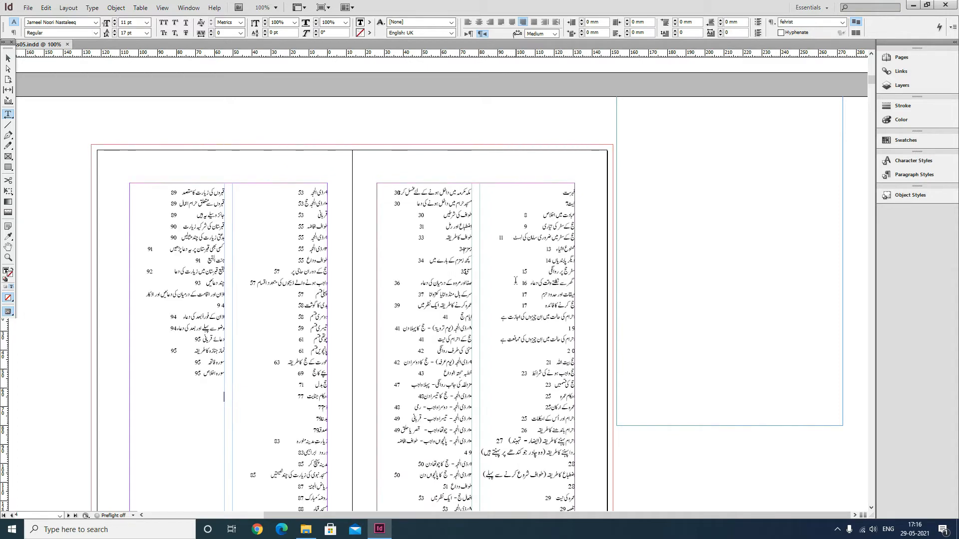
key("BackSpace")
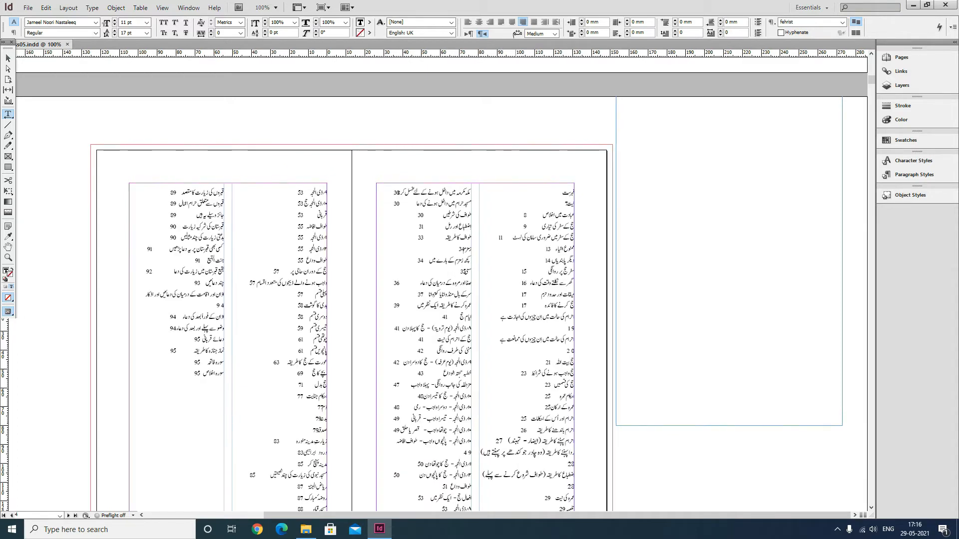
Reapply the fehrist style with overrides cleared to the contents entries from the start of page 4 through the first column of page 5
scroll(566, 335, "down", 3)
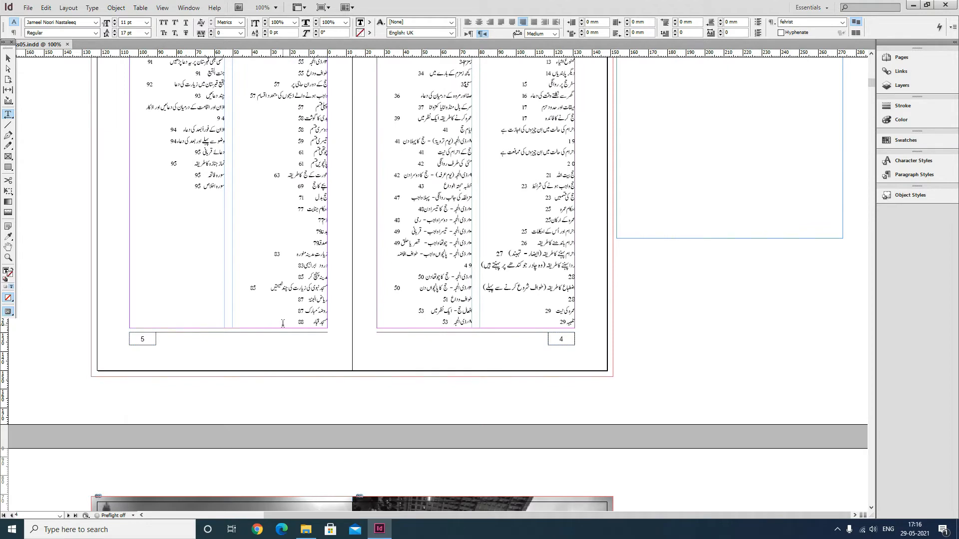
left_click_drag(282, 323, 609, 201)
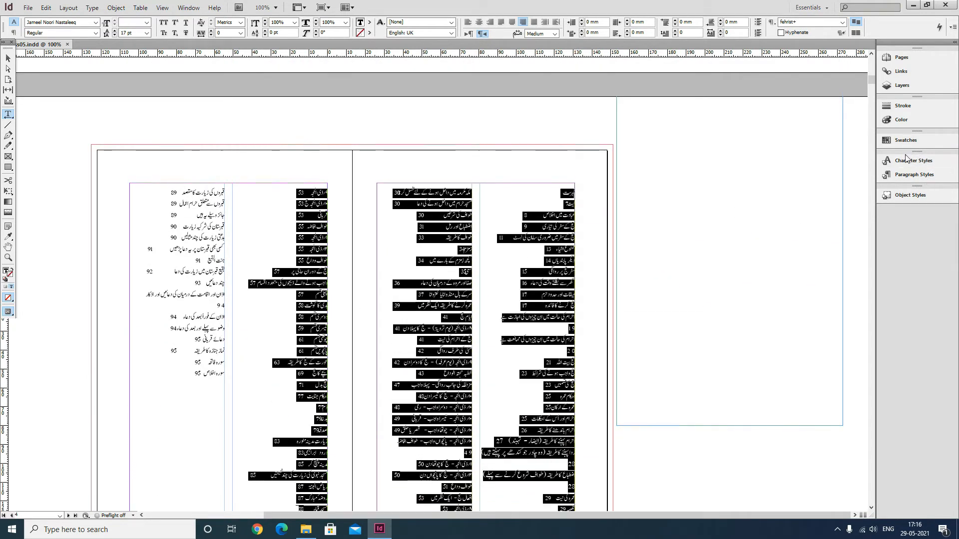
left_click(906, 176)
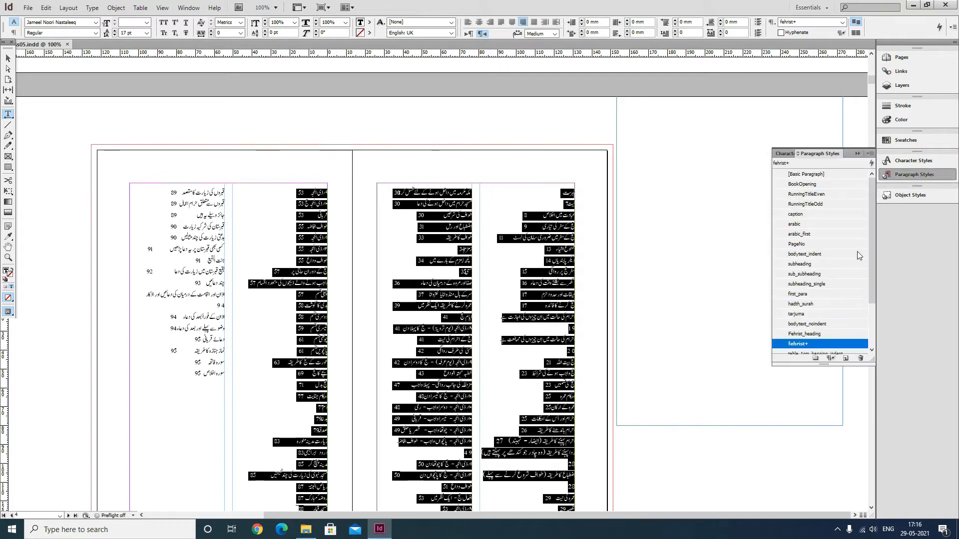
right_click(814, 343)
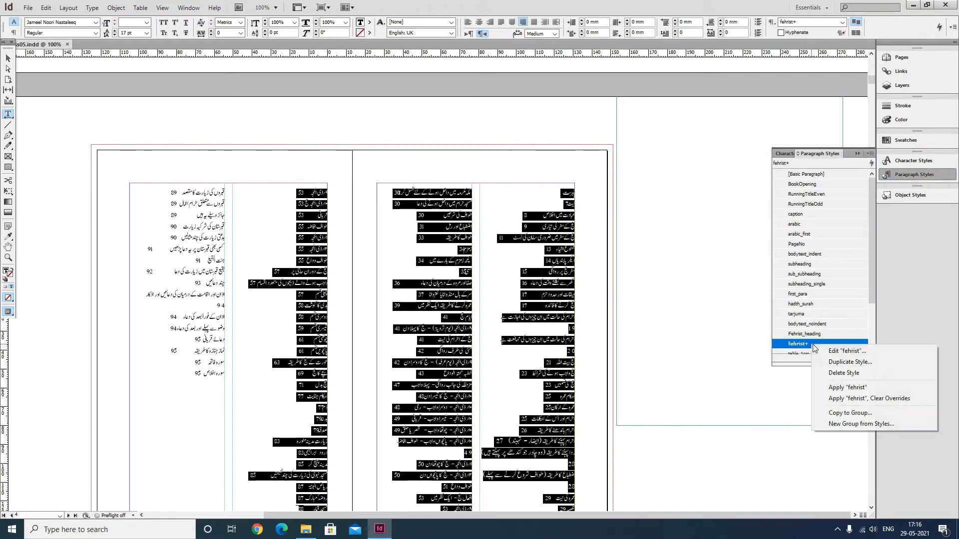
left_click(880, 397)
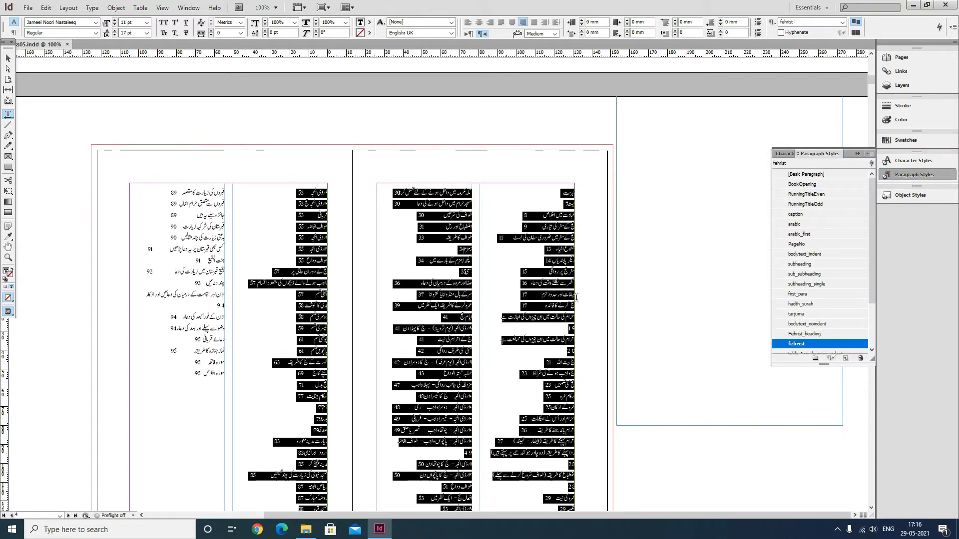
Set the fehrist style's tab stop position to 50 mm and apply the style changes
right_click(808, 344)
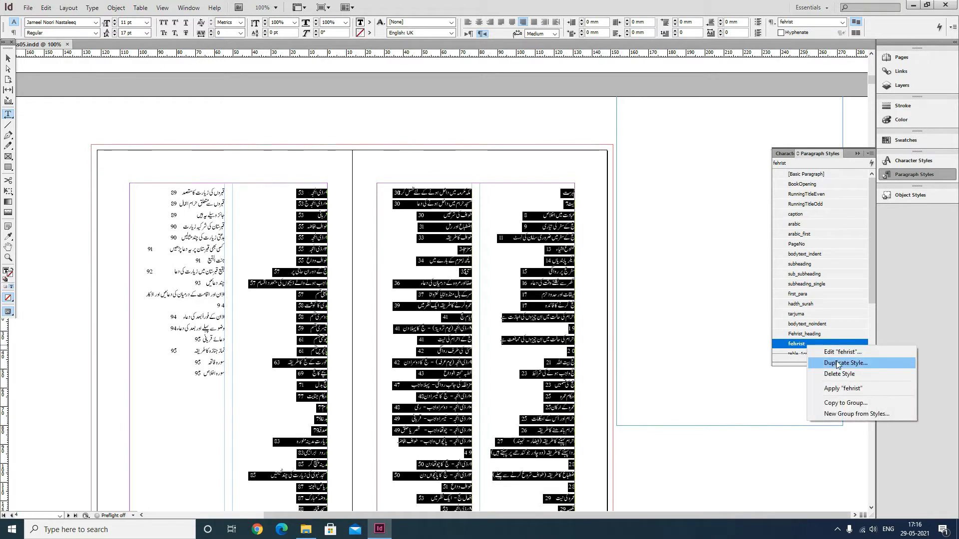
left_click(844, 352)
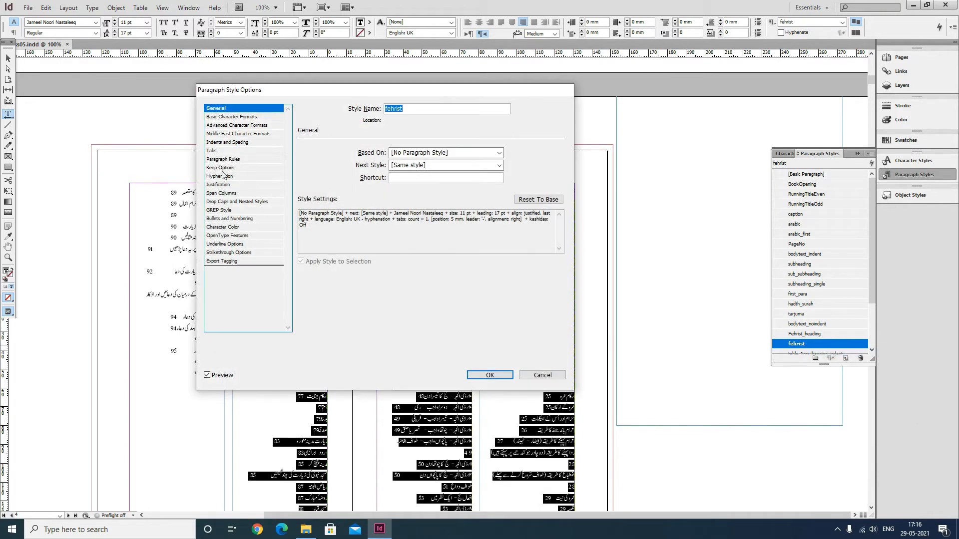
left_click(212, 151)
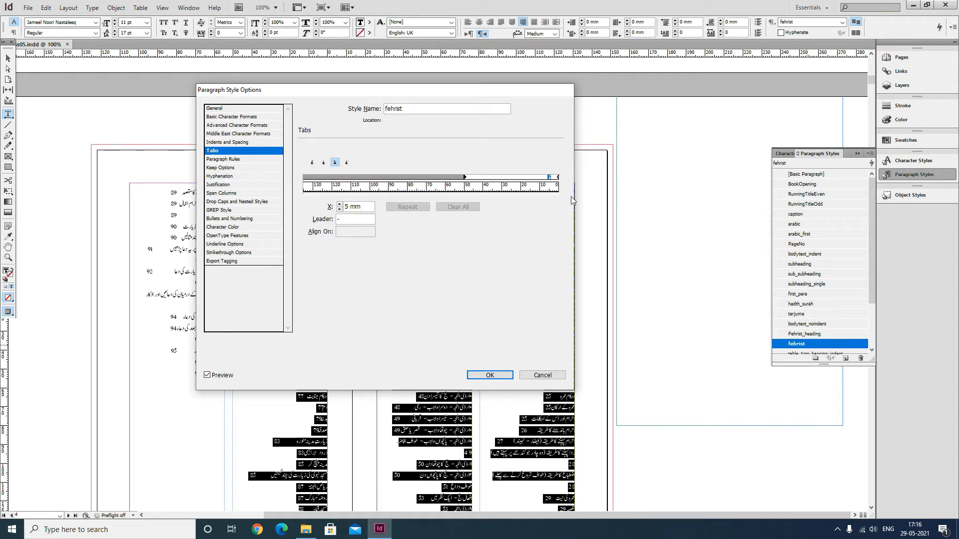
left_click(550, 178)
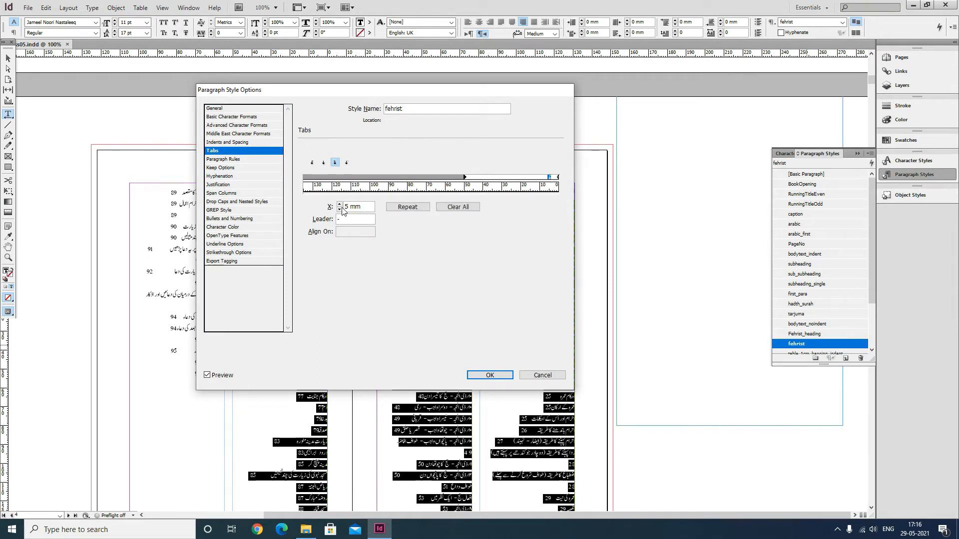
left_click(348, 208)
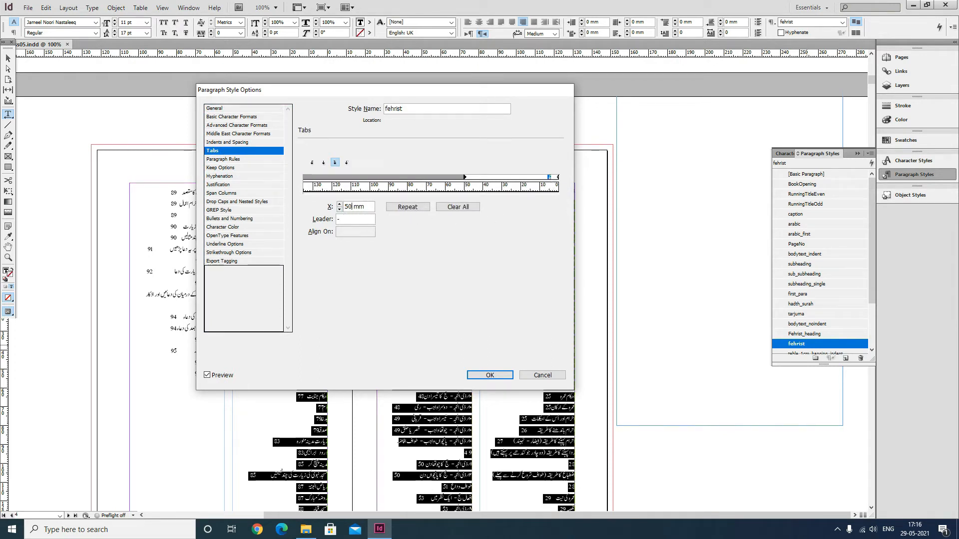
left_click(483, 376)
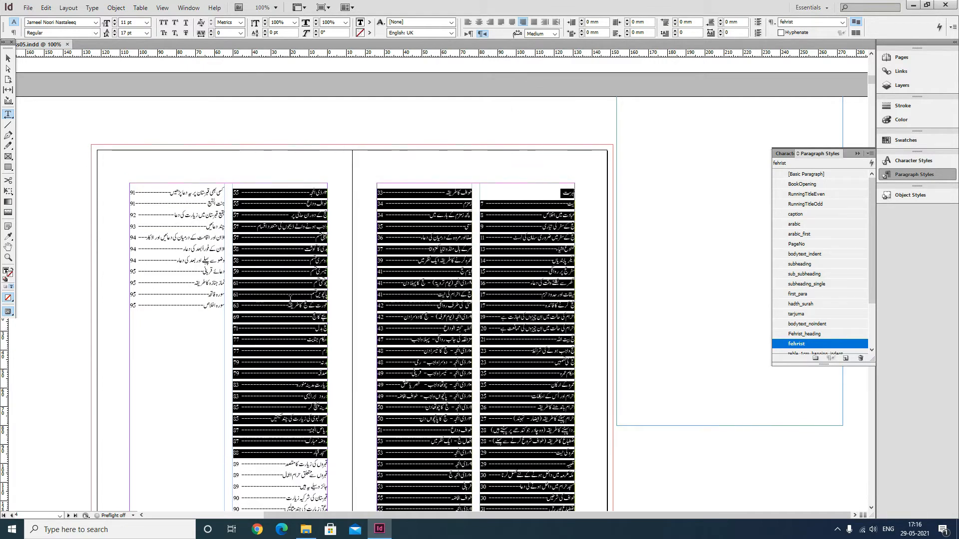
Change the fehrist style's tab leader to a period, checking the existing leaders between the entries and their page numbers
left_click(293, 276)
double_click(294, 259)
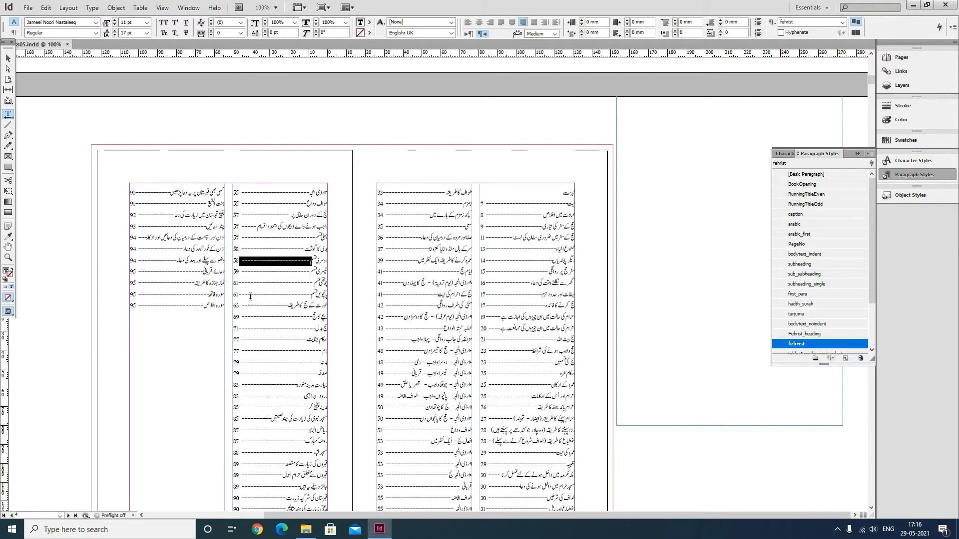
double_click(163, 272)
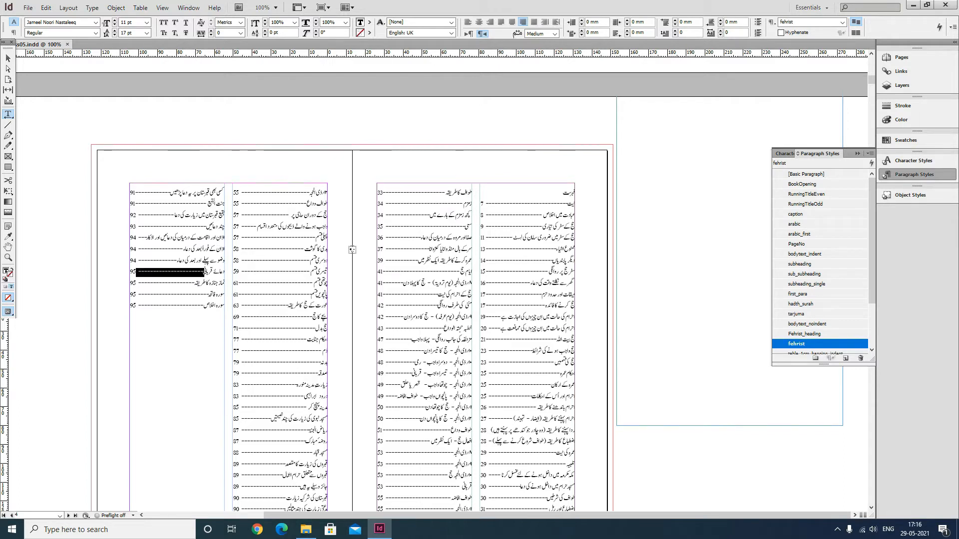
double_click(259, 216)
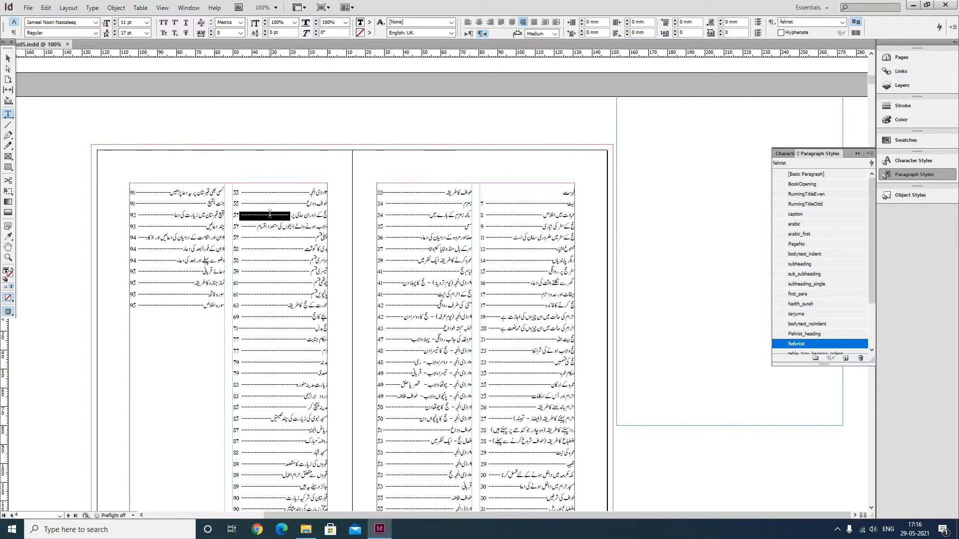
left_click(270, 201)
left_click(480, 296)
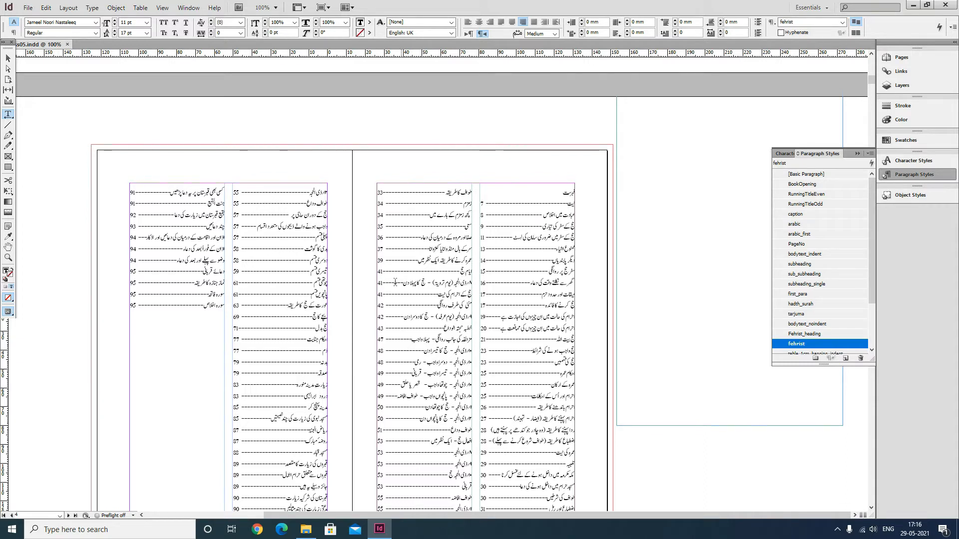
right_click(815, 348)
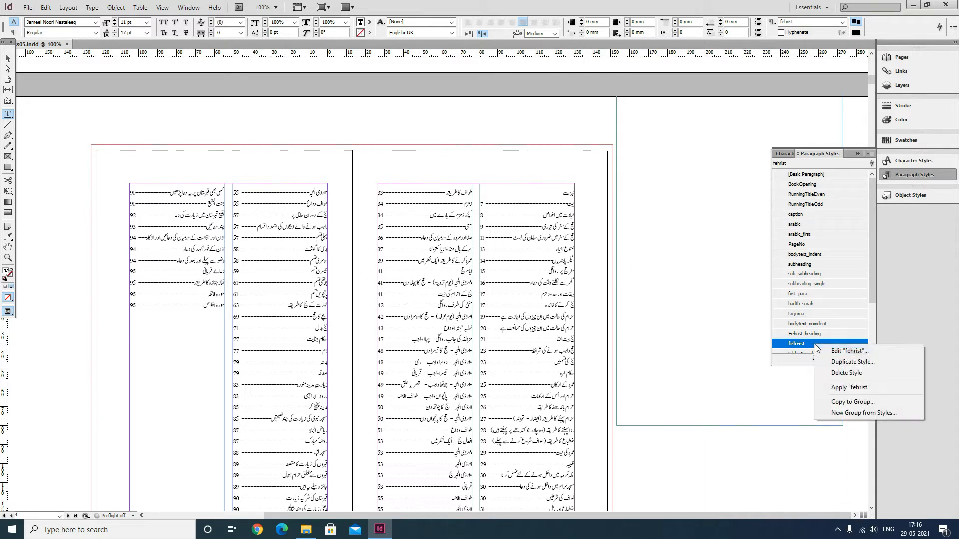
left_click(829, 351)
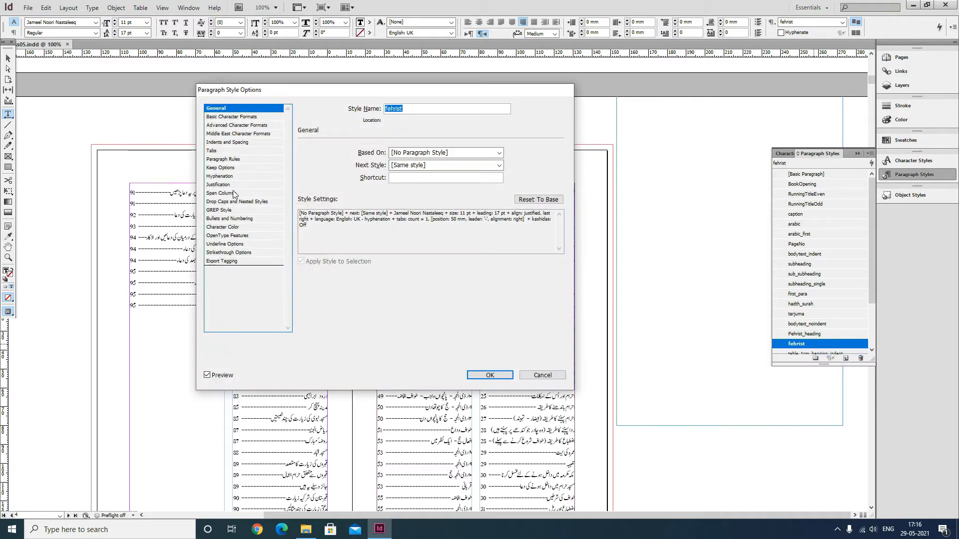
left_click(231, 152)
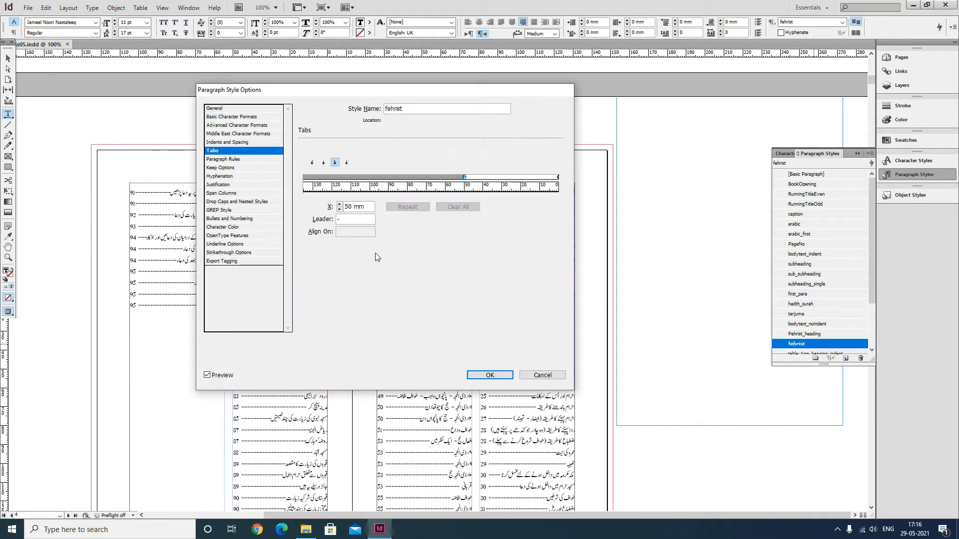
left_click(350, 223)
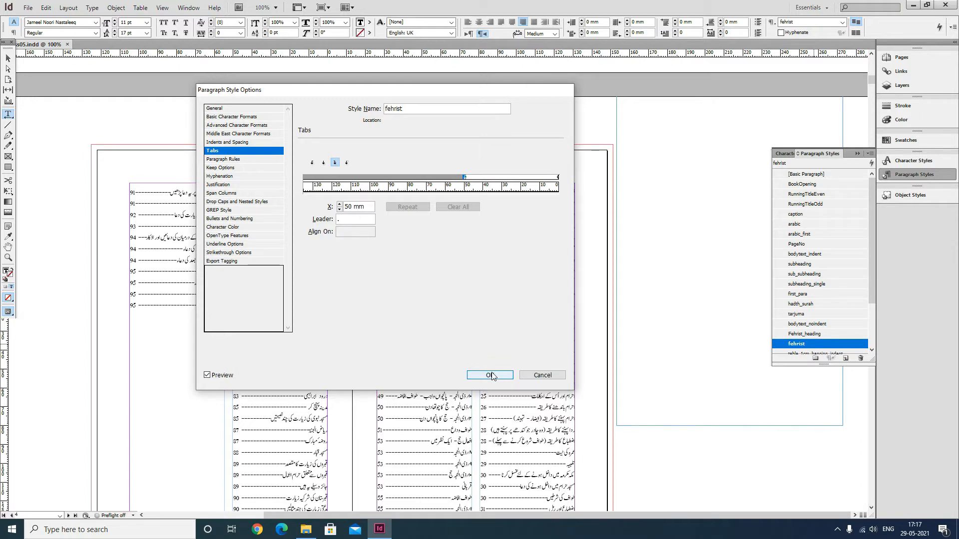
left_click(480, 375)
Examine the dotted leaders and page number alignment of the table of contents up close on pages 5 and 4
left_click(8, 58)
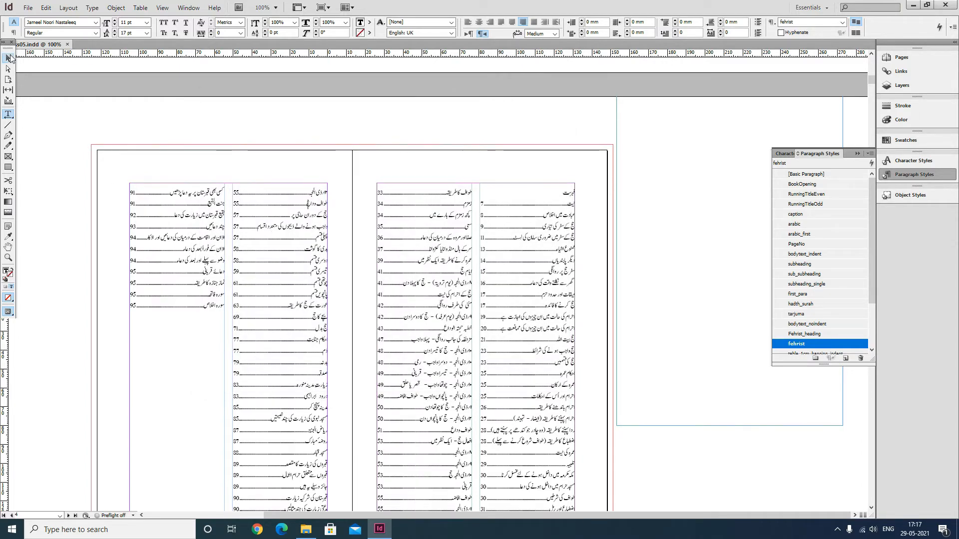
left_click_drag(122, 180, 311, 268)
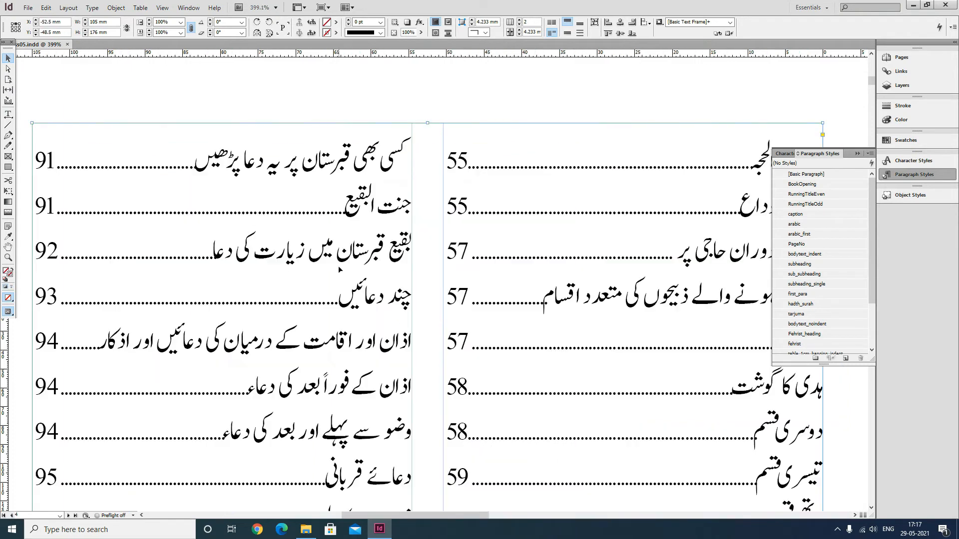
left_click(318, 271, "ctrl+alt")
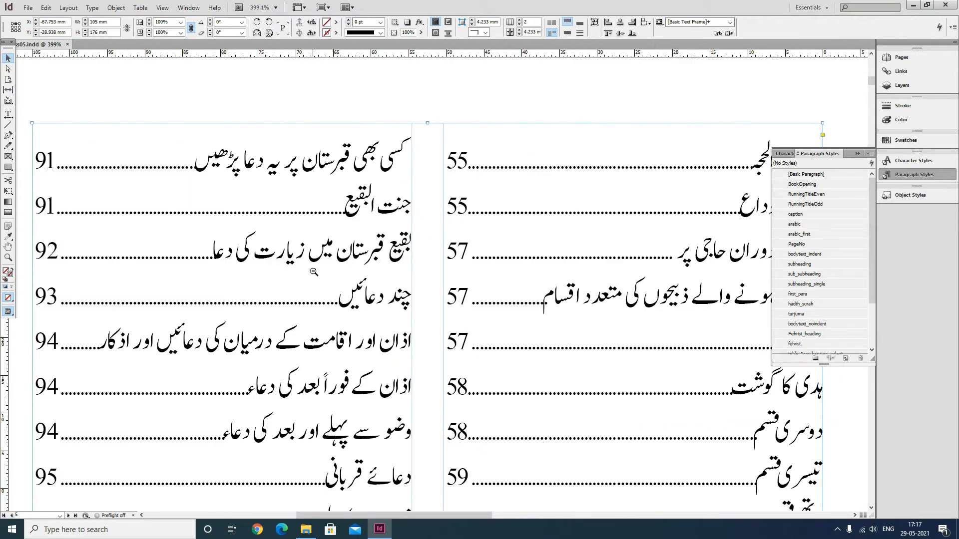
left_click(333, 266, "ctrl+alt")
left_click(452, 292, "ctrl+alt")
left_click_drag(578, 307, 129, 280)
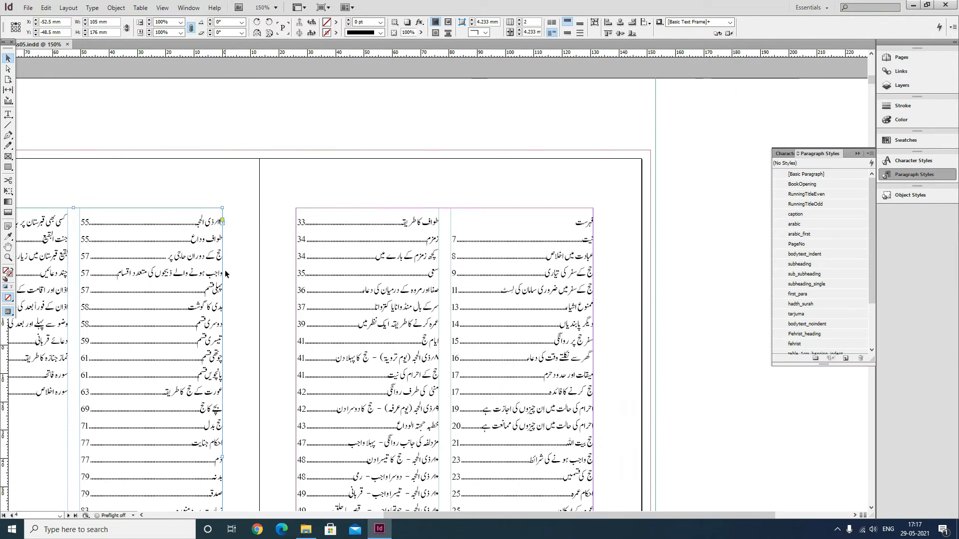
Make the فہرست title paragraph on page 4 span all columns using the Span Columns paragraph layout
left_click(8, 114)
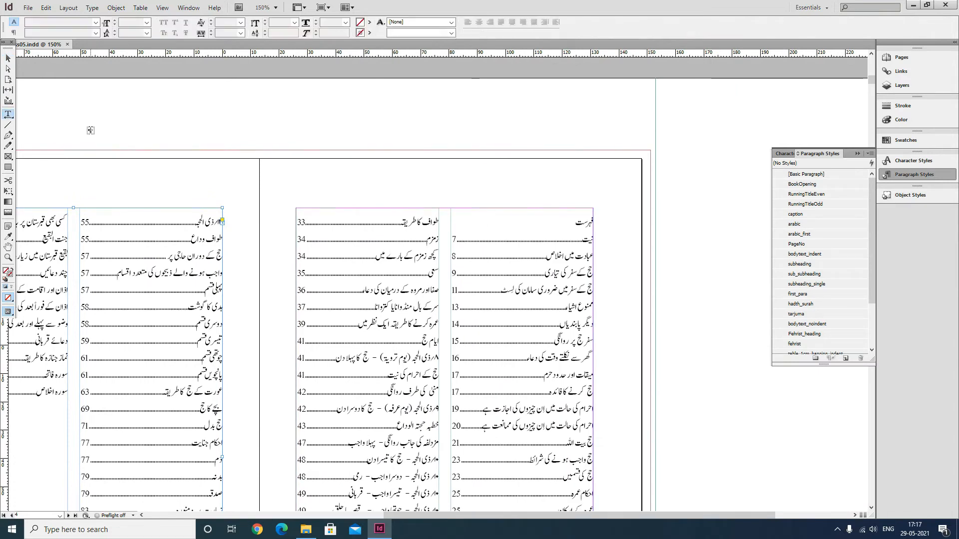
left_click(76, 9)
left_click(93, 8)
left_click(94, 7)
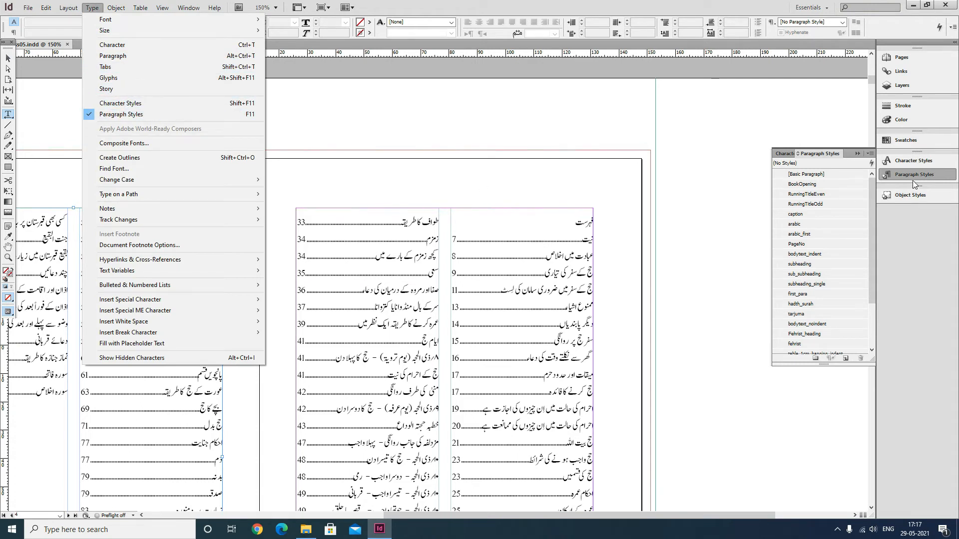
left_click(127, 56)
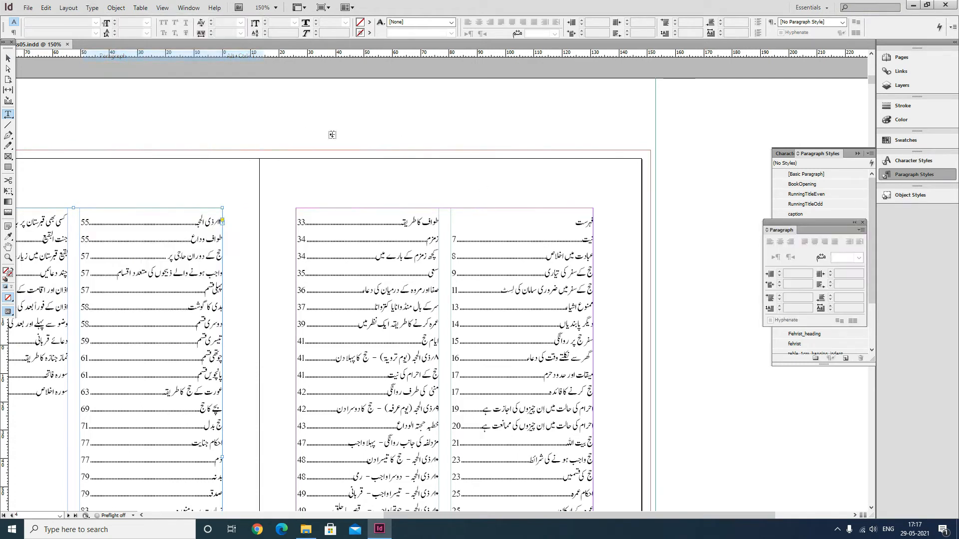
left_click_drag(804, 230, 734, 146)
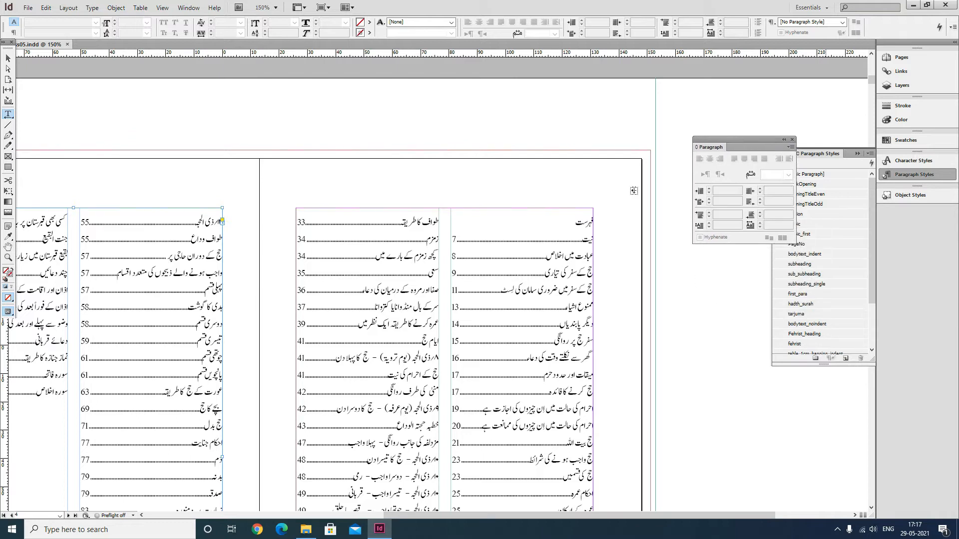
left_click(570, 220)
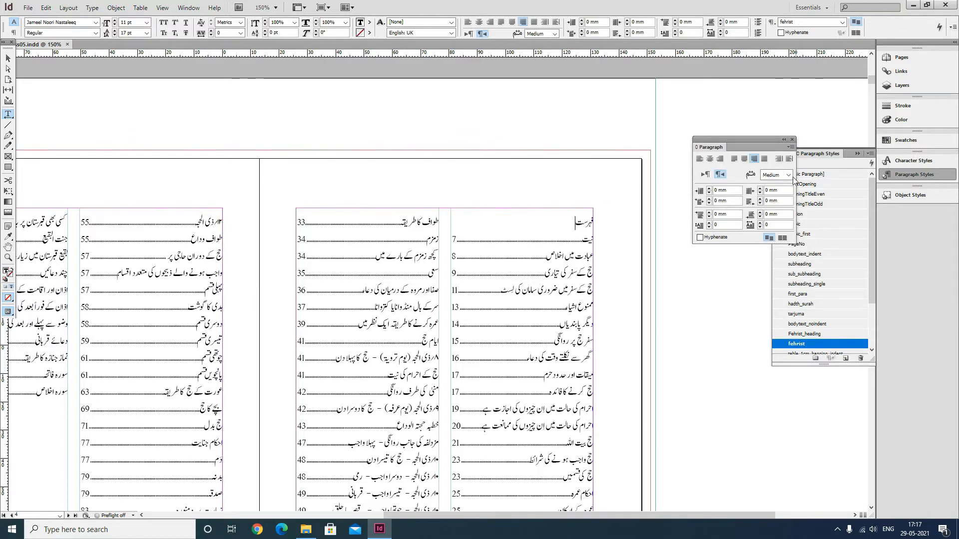
left_click(791, 147)
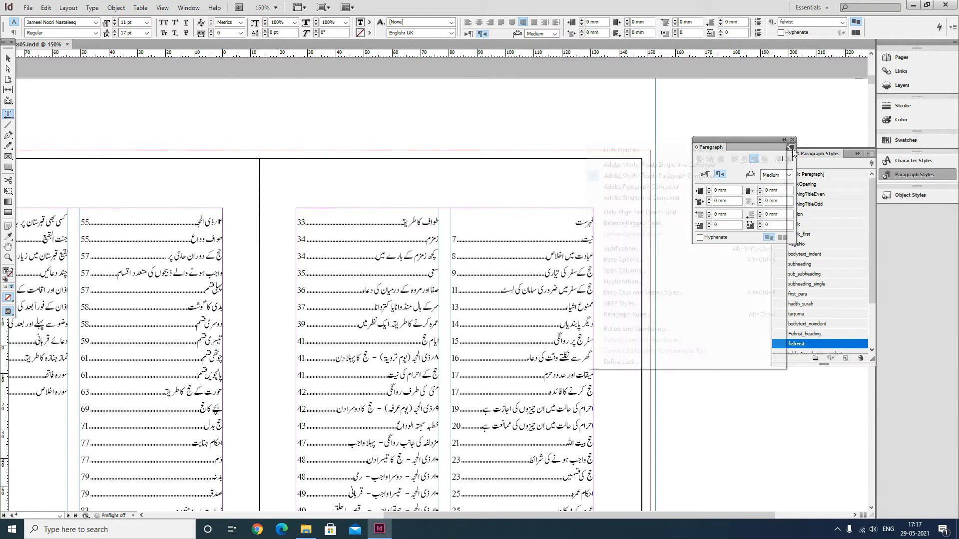
left_click(624, 270)
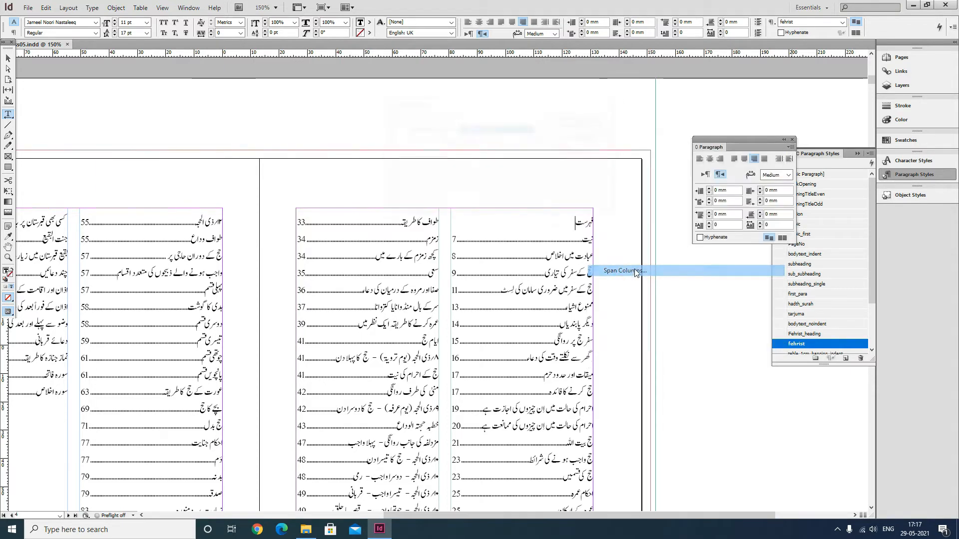
left_click(497, 129)
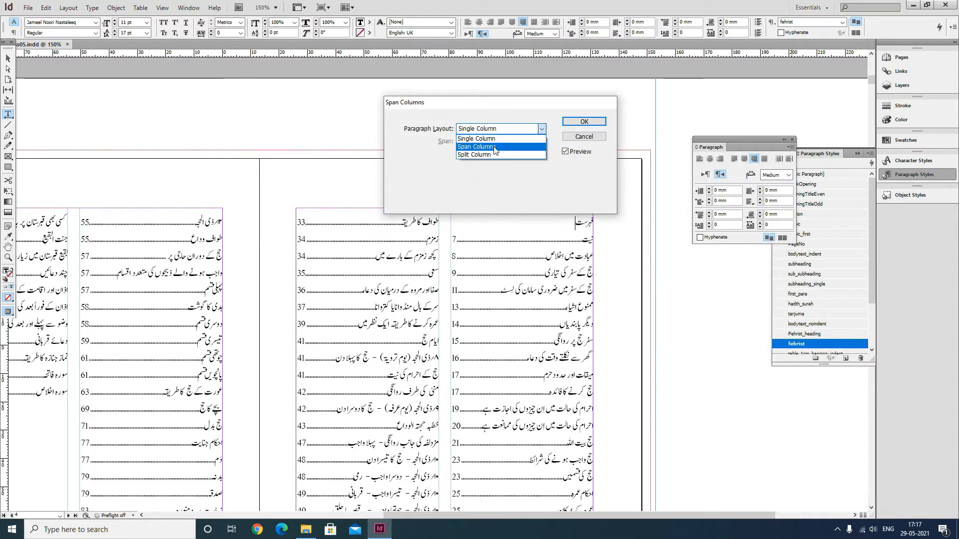
left_click(494, 143)
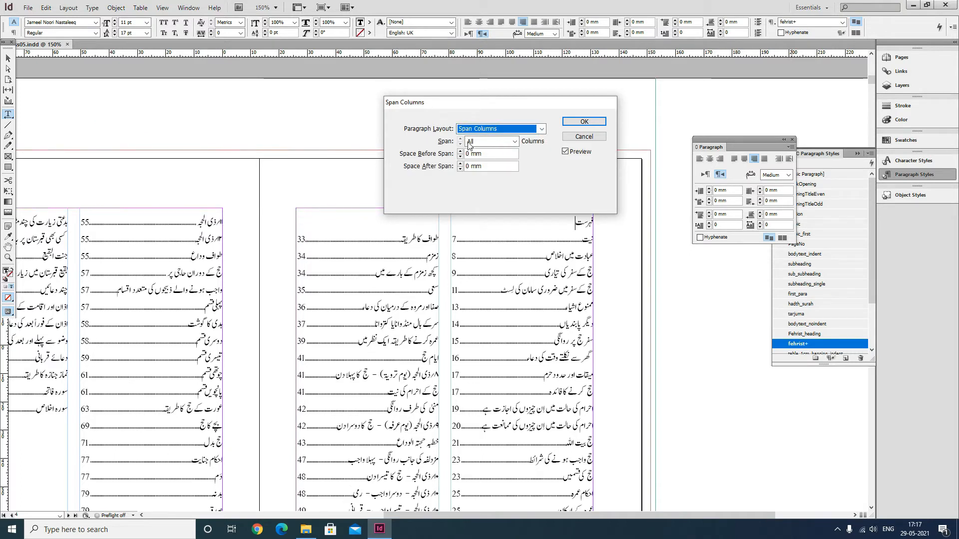
left_click(584, 121)
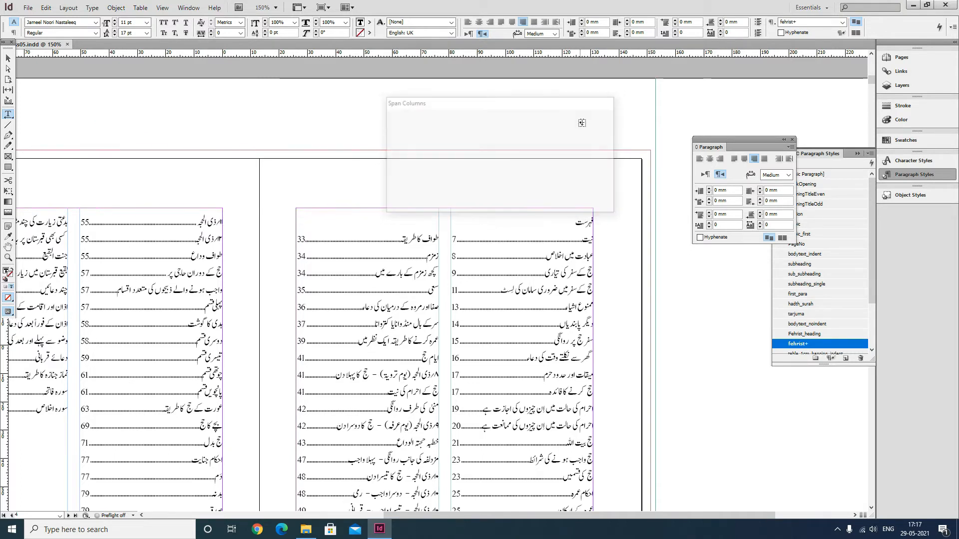
Apply the Fehrist_heading paragraph style to the فہرست title on page 4
double_click(582, 223)
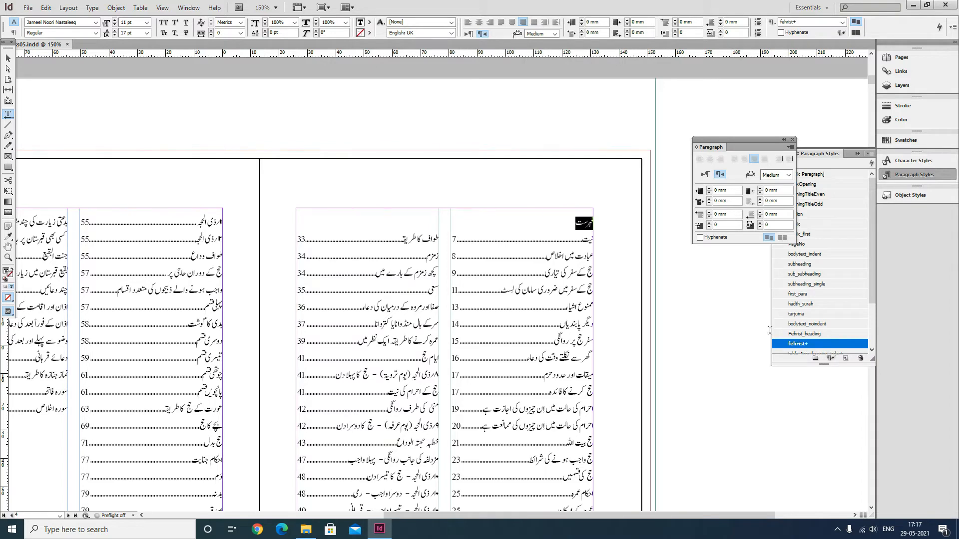
left_click_drag(753, 139, 702, 95)
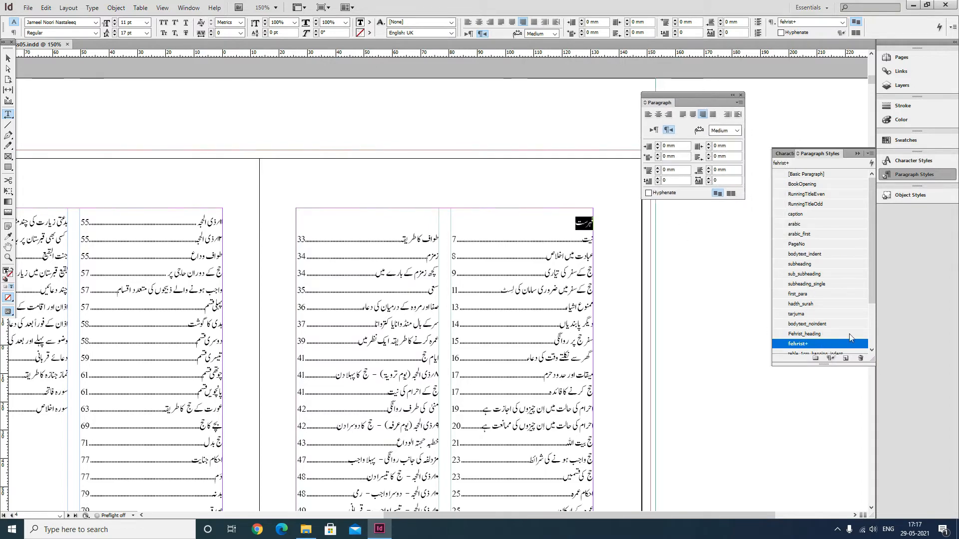
left_click(805, 334)
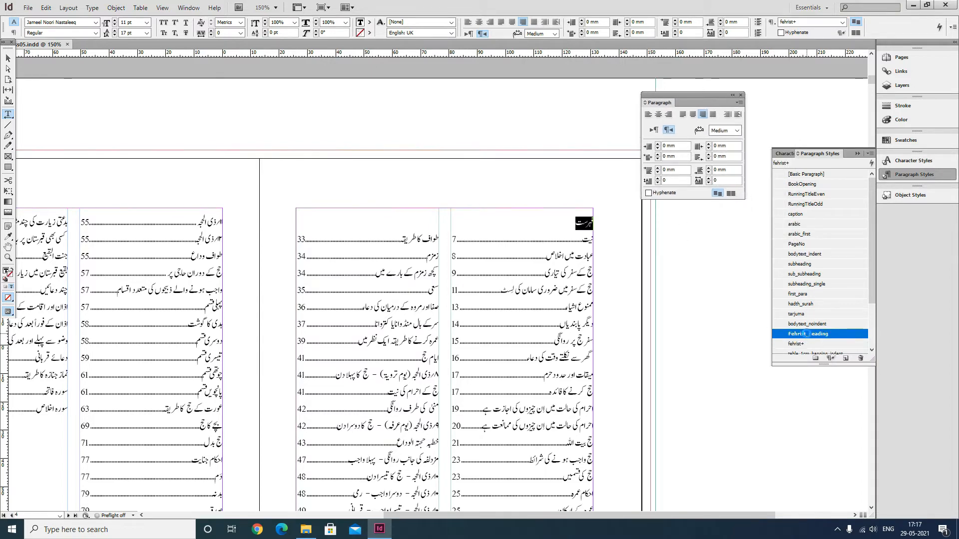
left_click(512, 244)
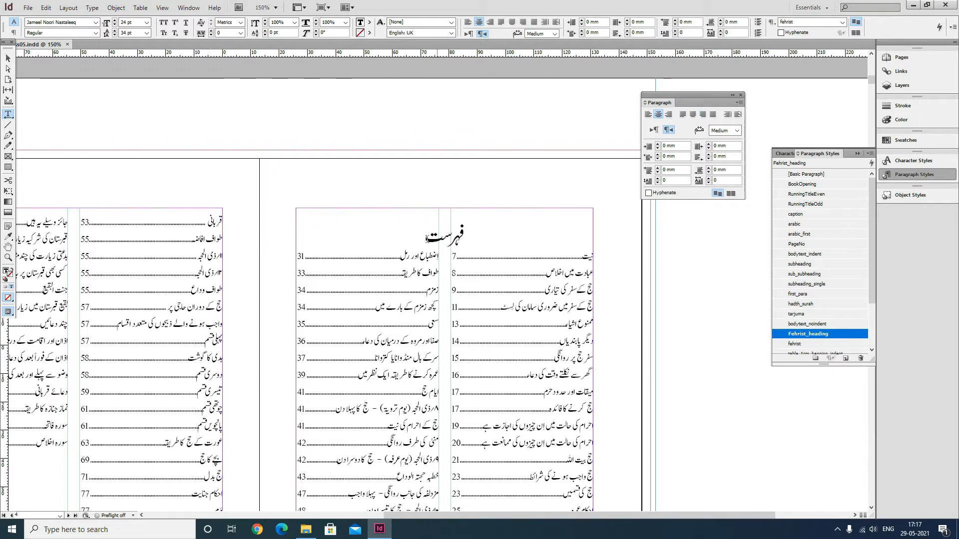
Shorten the page 5 contents frame from its lower edge so the remaining entries are balanced across its two columns
scroll(406, 283, "down", 2)
scroll(414, 285, "down", 4)
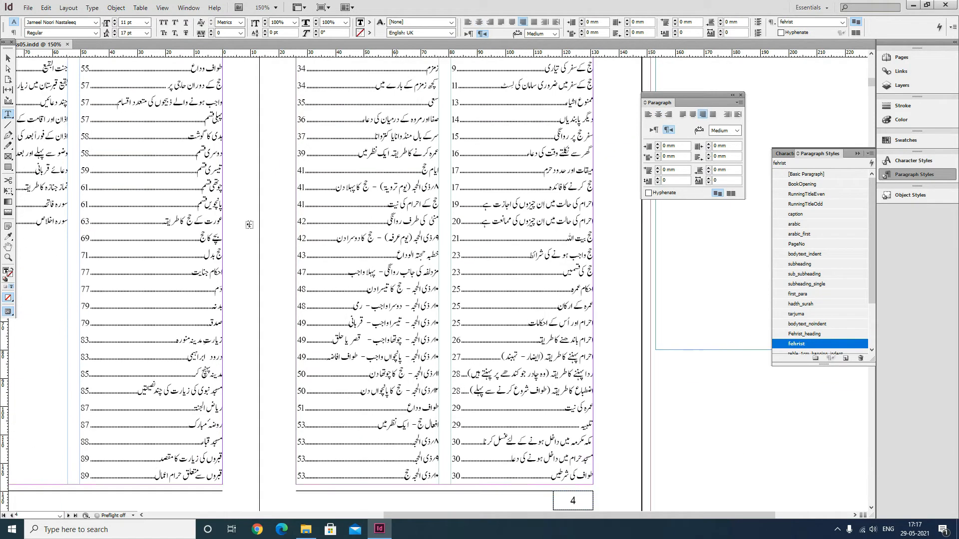
left_click(8, 58)
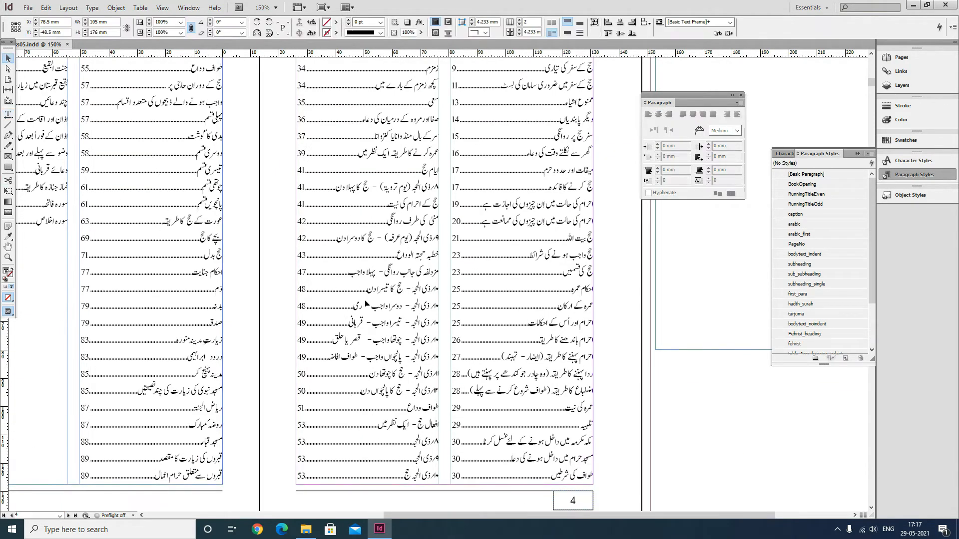
left_click(399, 307, "ctrl+alt")
left_click(398, 307, "ctrl+alt")
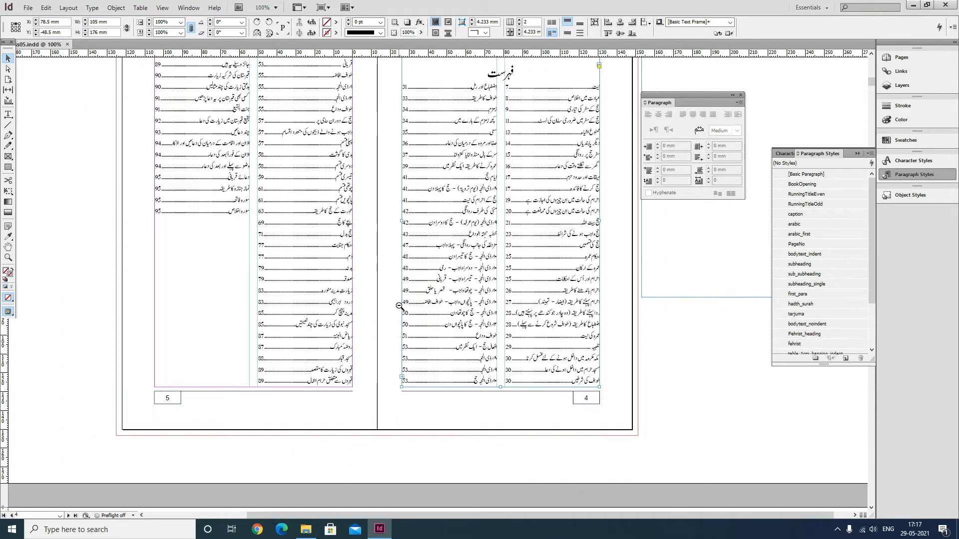
scroll(296, 310, "up", 2)
left_click(321, 253)
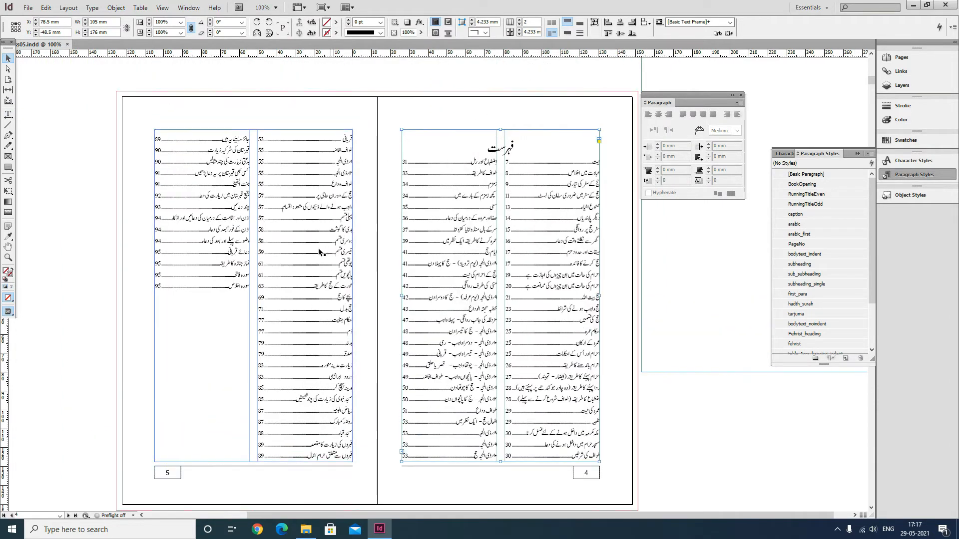
left_click_drag(254, 463, 255, 383)
left_click(324, 413)
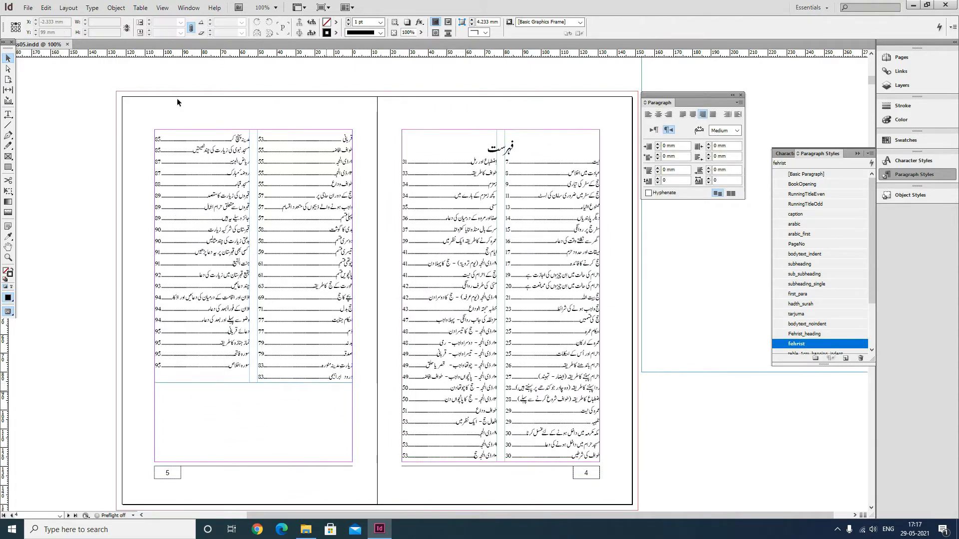
Place the black floral ornament from the images folder in the empty space below the contents entries on page 5
left_click(28, 7)
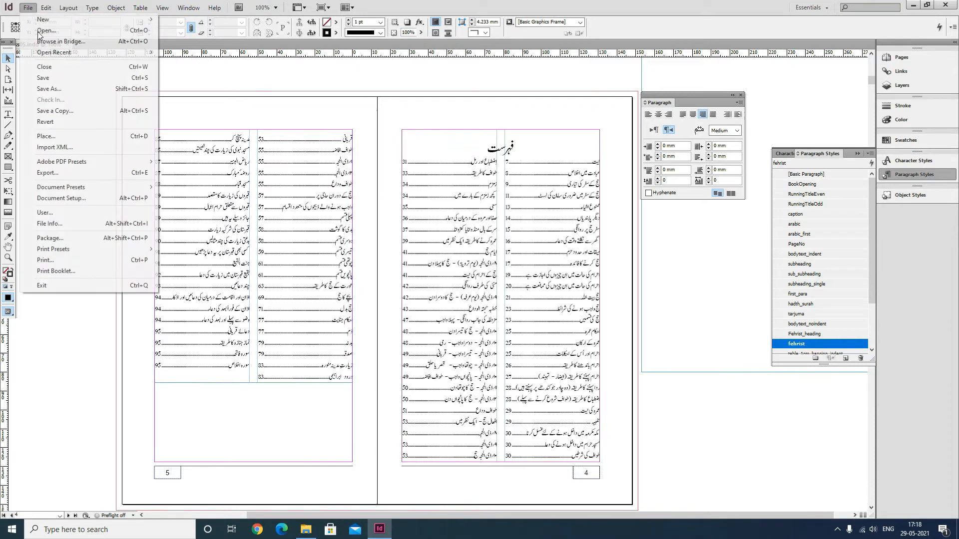
left_click(60, 137)
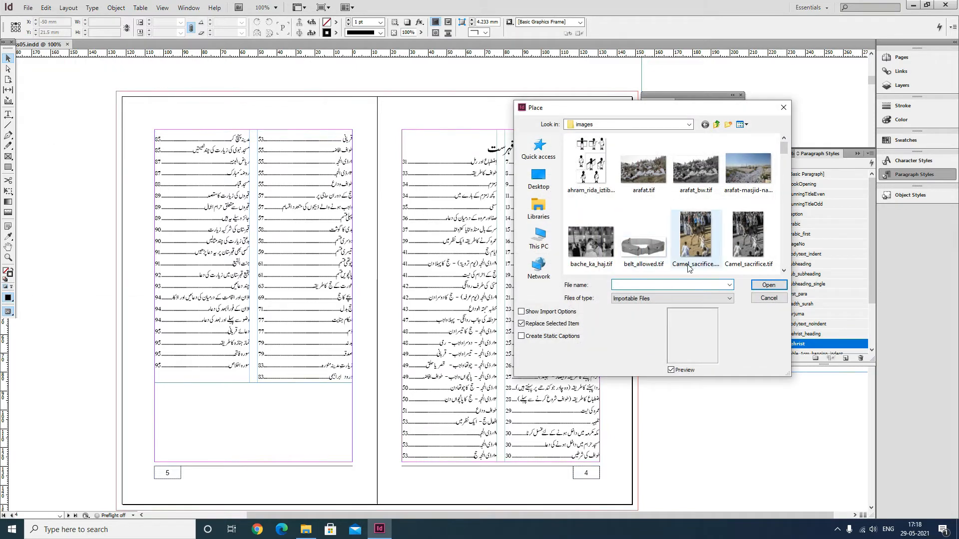
scroll(645, 260, "down", 1)
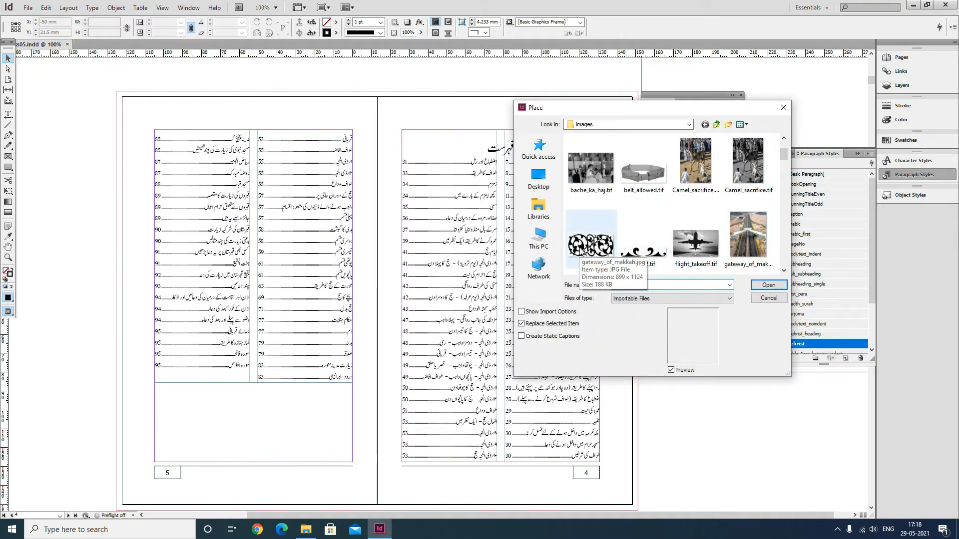
double_click(591, 244)
left_click(237, 415)
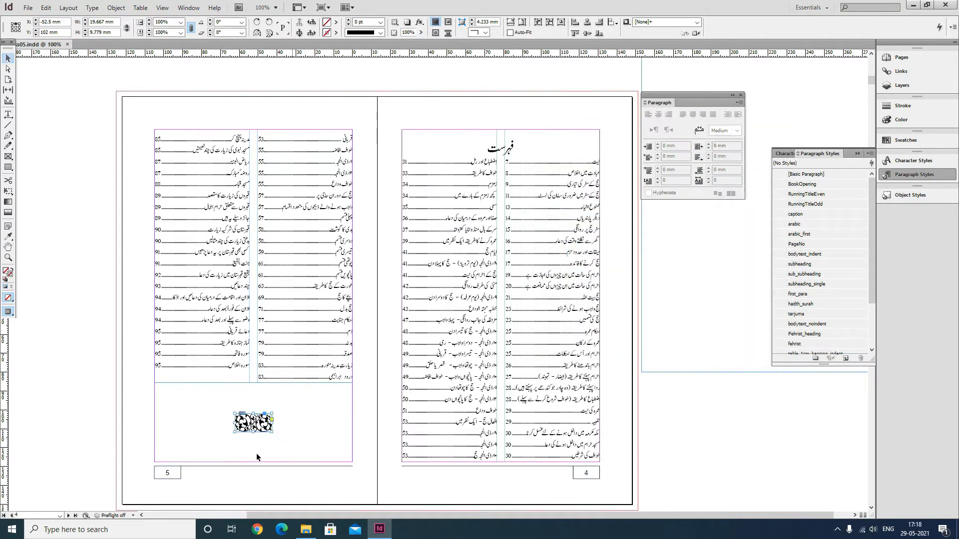
left_click(476, 393)
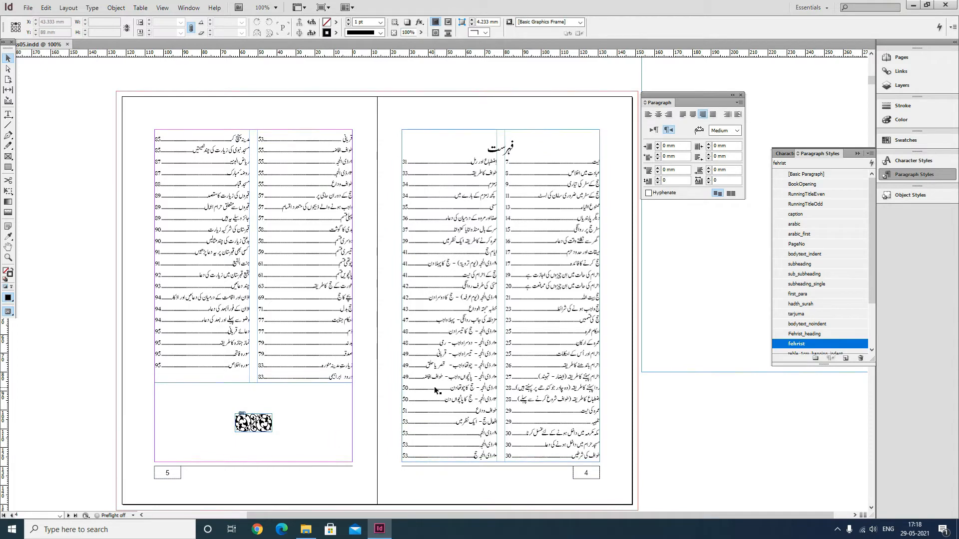
left_click_drag(669, 97, 716, 96)
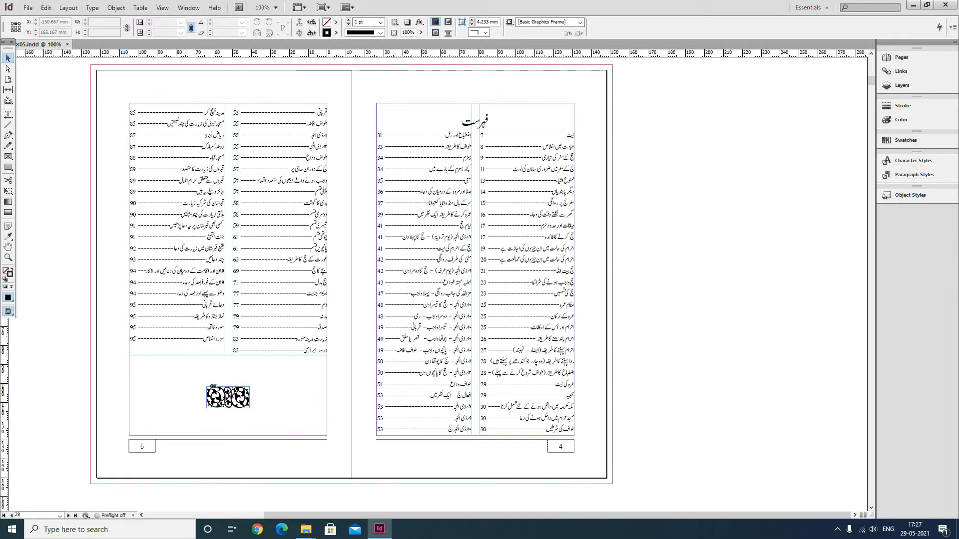
View page 28 with the garment-draping illustrations and move on to the spread of pages 30 and 31
key("Return")
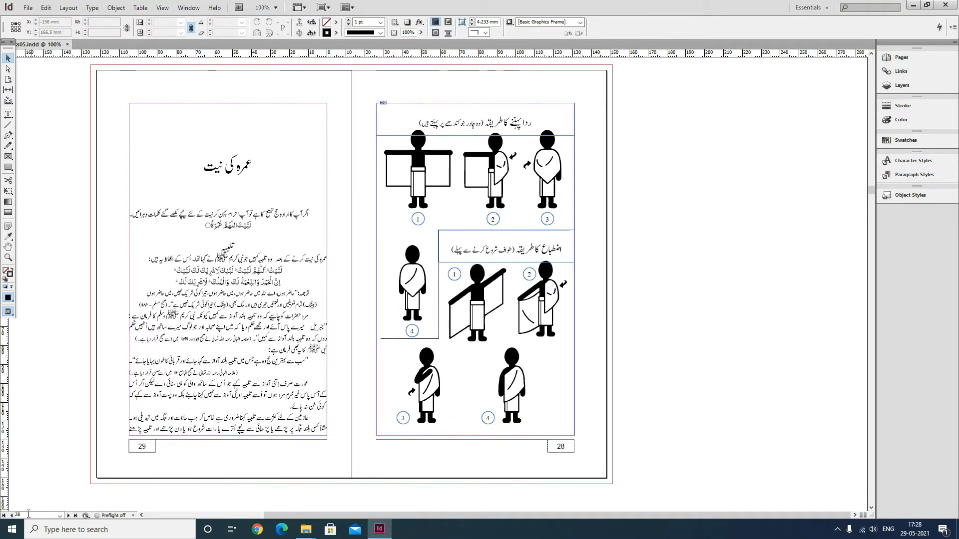
left_click(11, 516)
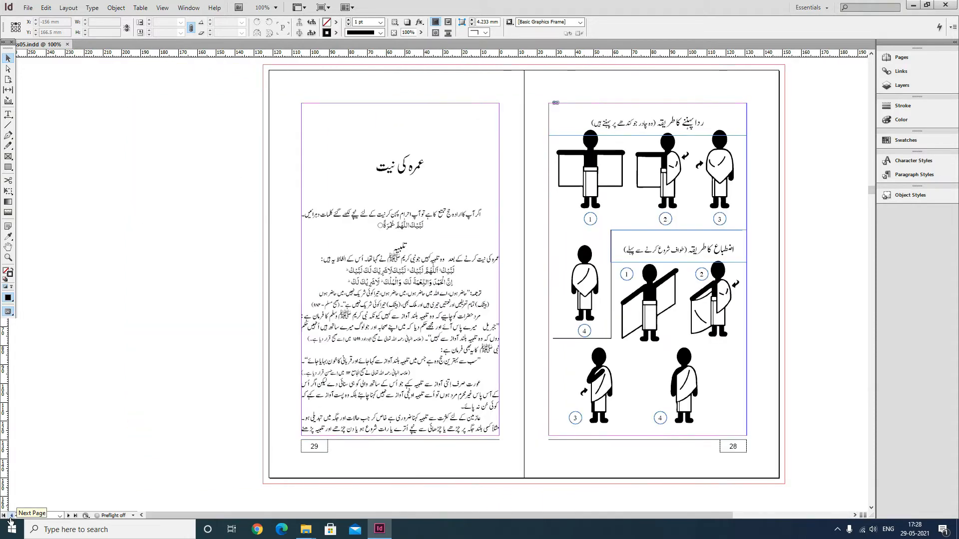
left_click(11, 517)
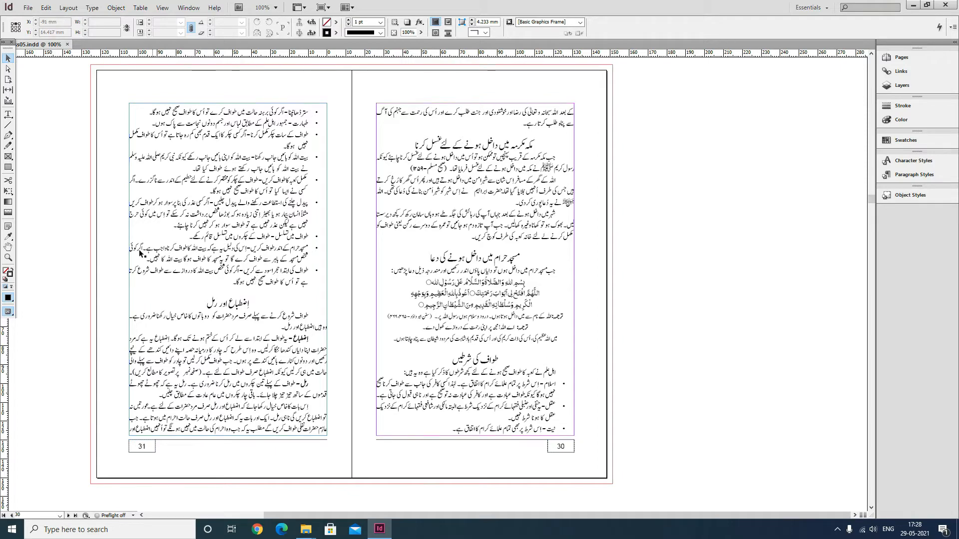
Start a new cross-reference in the blank after صفحہ نمبر in the bracketed note of page 31's اضطباع paragraph
left_click_drag(101, 245, 352, 422)
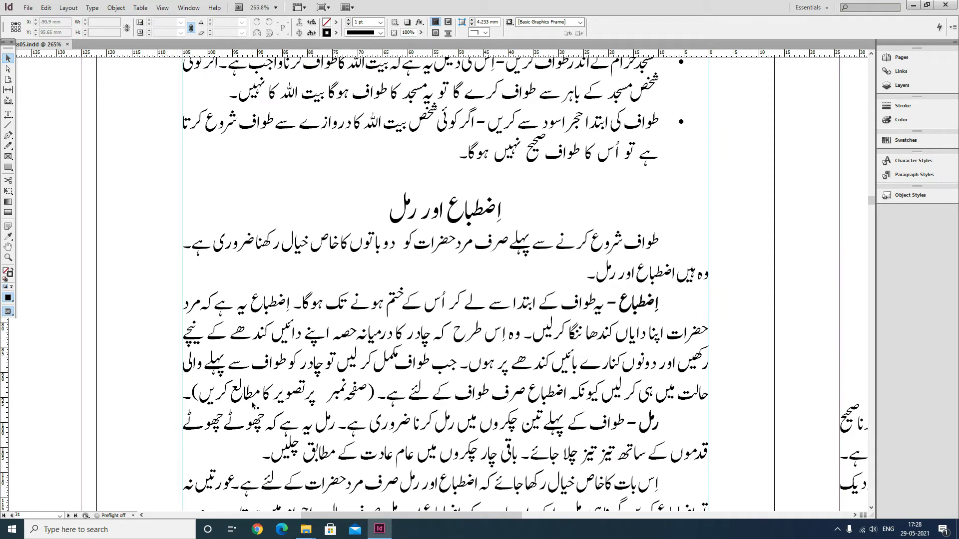
left_click(9, 115)
left_click(324, 398)
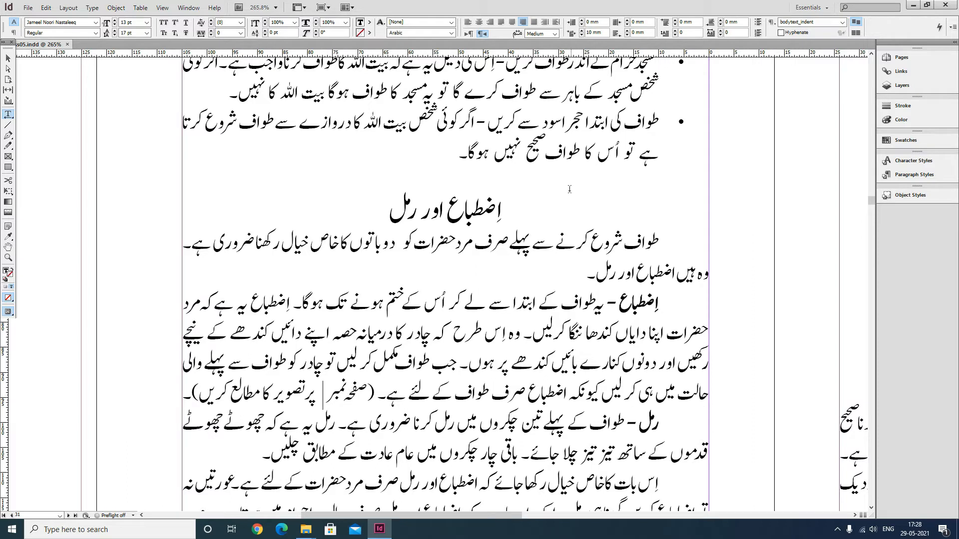
left_click(322, 399)
left_click(92, 8)
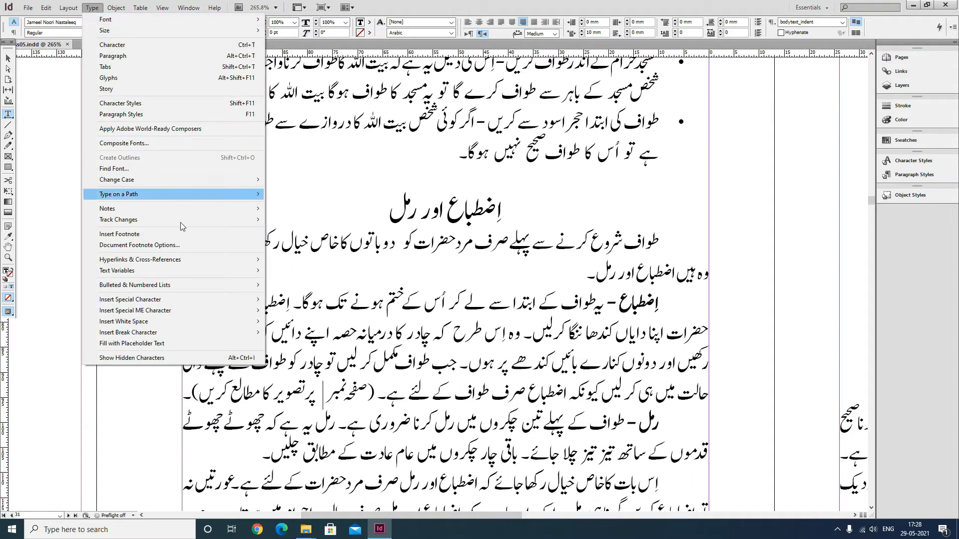
mouse_move(164, 262)
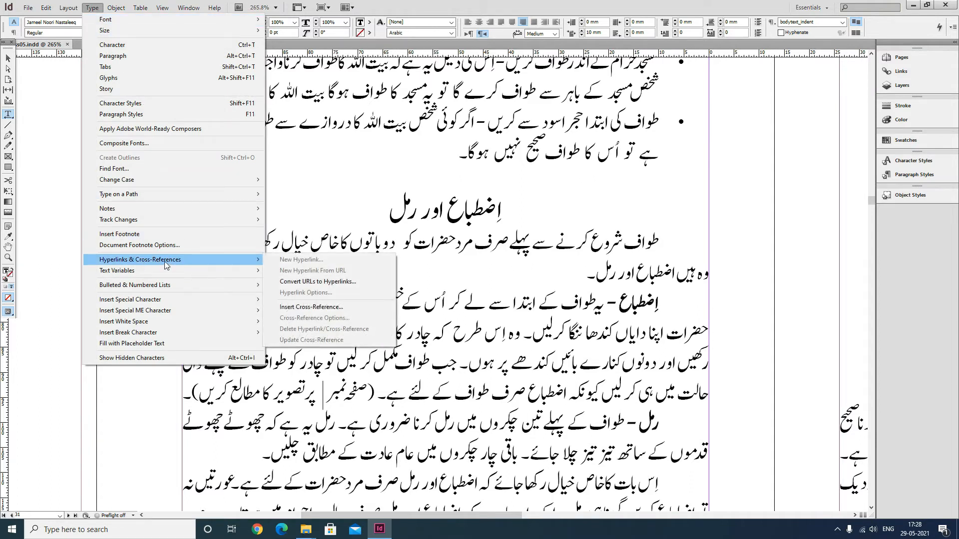
left_click(320, 308)
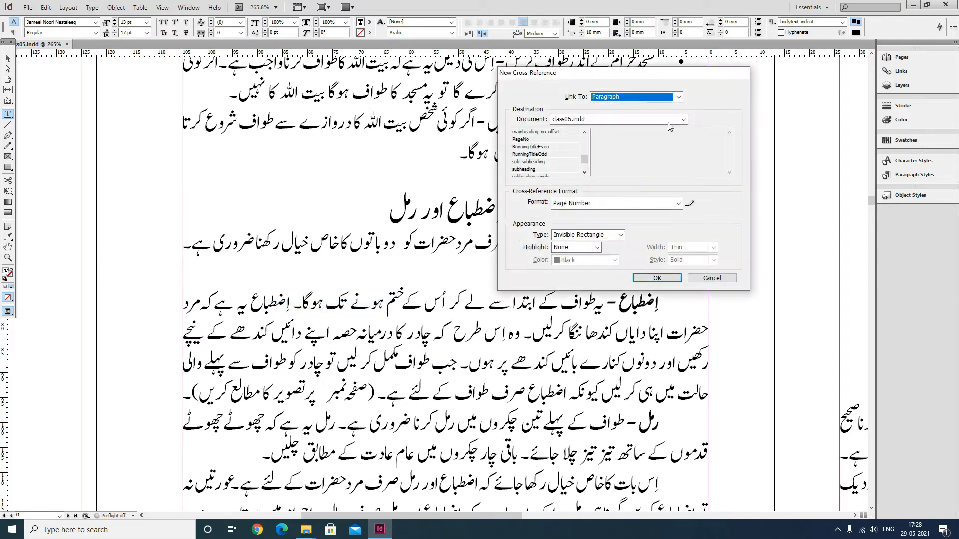
Link the cross-reference to the اضطباع کا طریقہ paragraph of the subheading style, using the Page Number format
left_click_drag(623, 73, 634, 49)
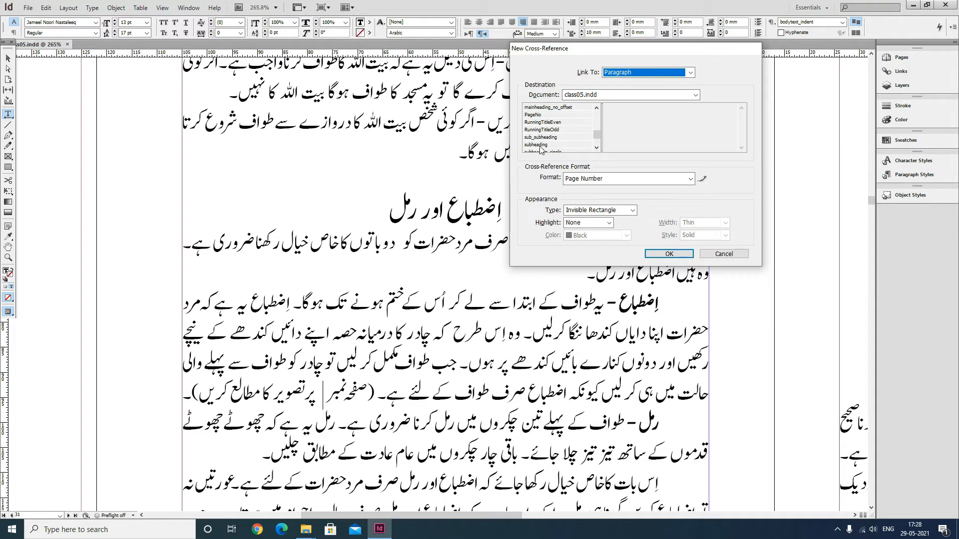
left_click(540, 146)
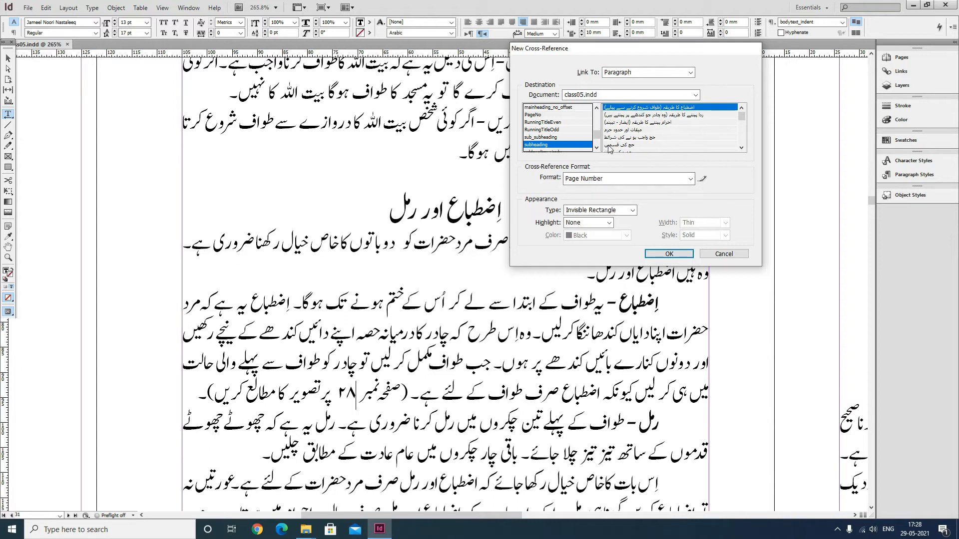
left_click(679, 109)
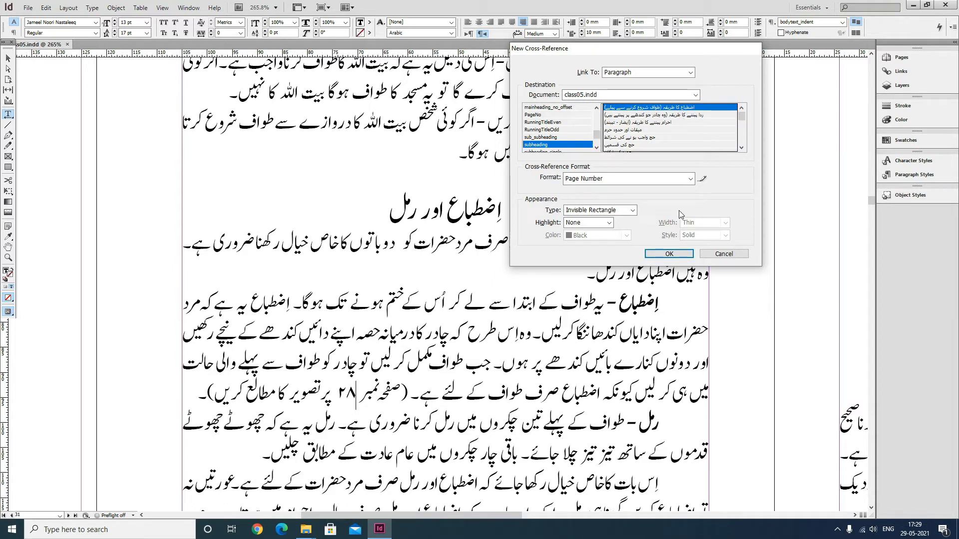
left_click(602, 180)
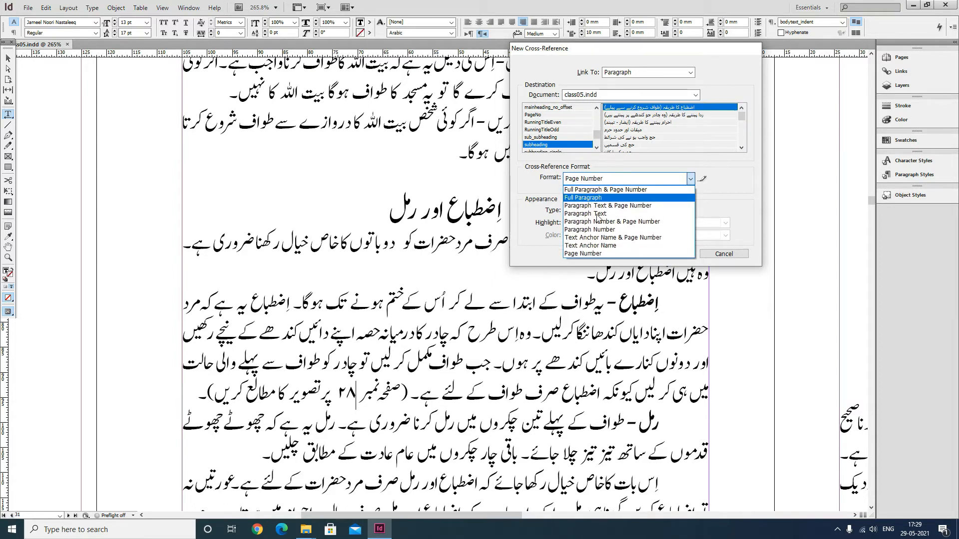
left_click(590, 253)
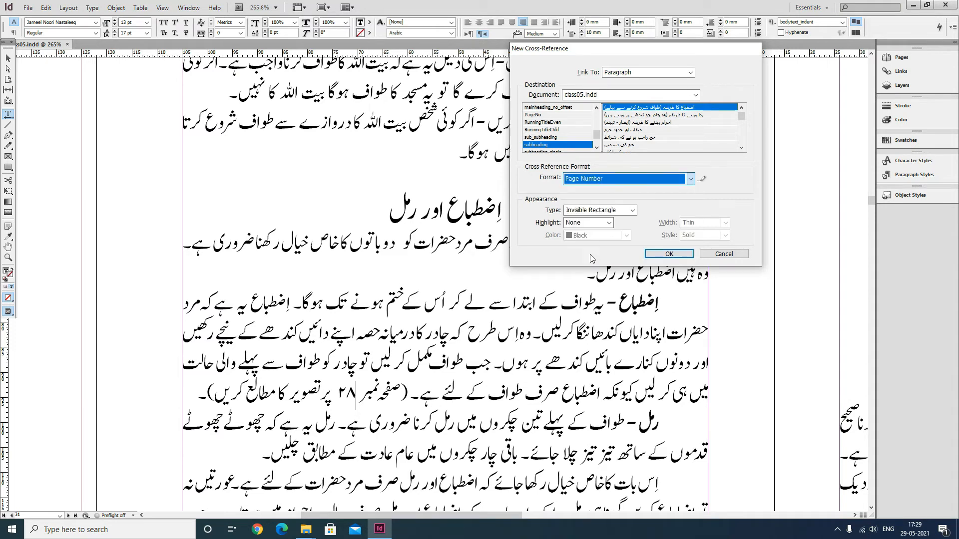
left_click(669, 254)
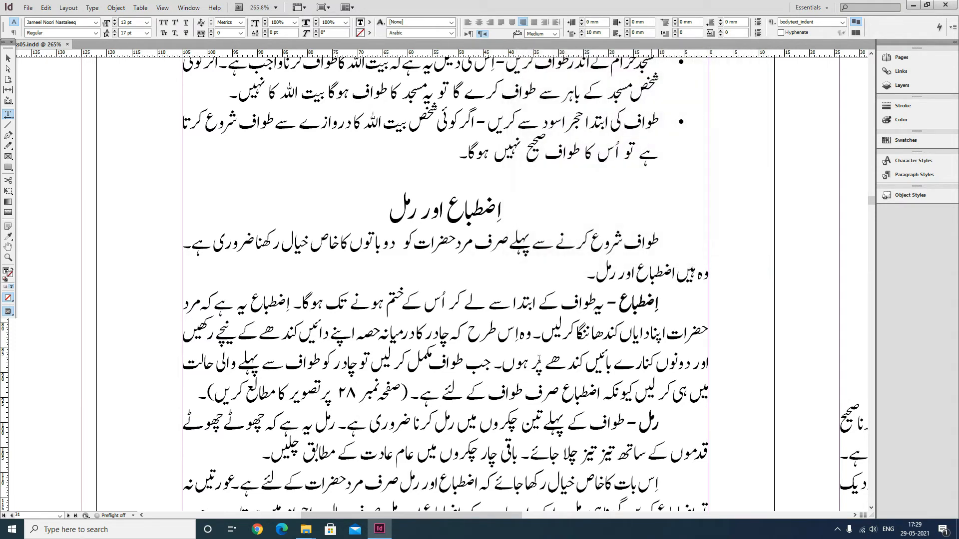
Check the inserted page reference against the اضطباع illustrations on page 28, and return to the spread of pages 30 and 31
left_click_drag(396, 399, 231, 397)
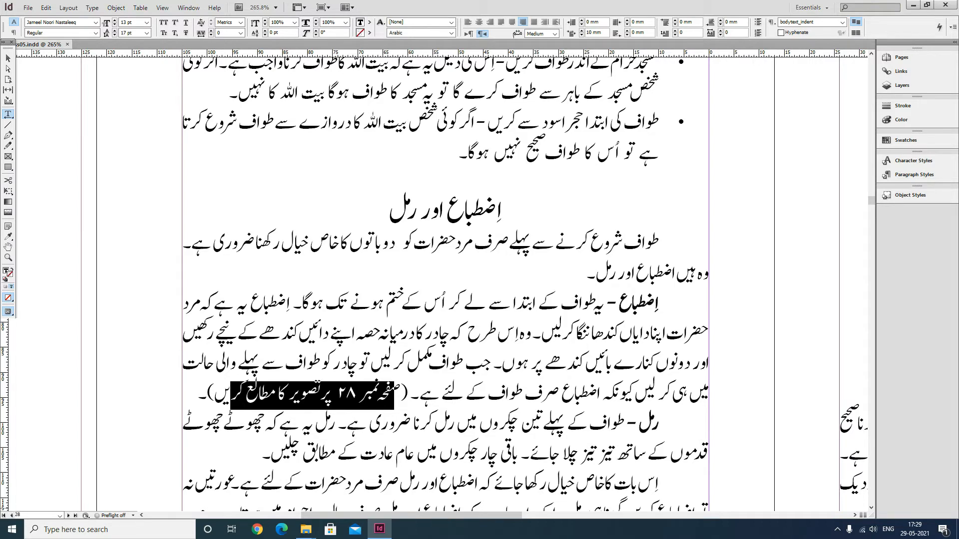
key("Return")
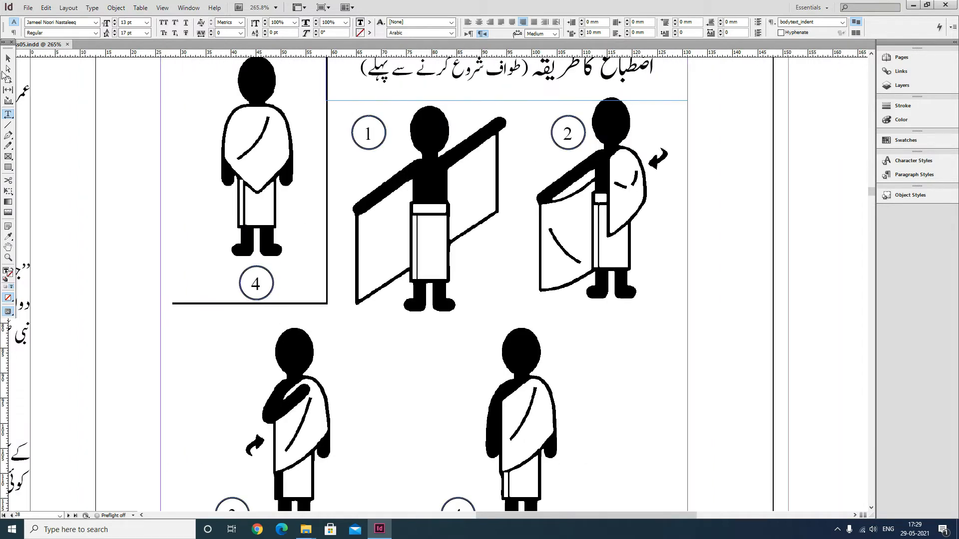
left_click(7, 59)
left_click(402, 268, "ctrl+alt")
left_click(402, 268, "ctrl+alt")
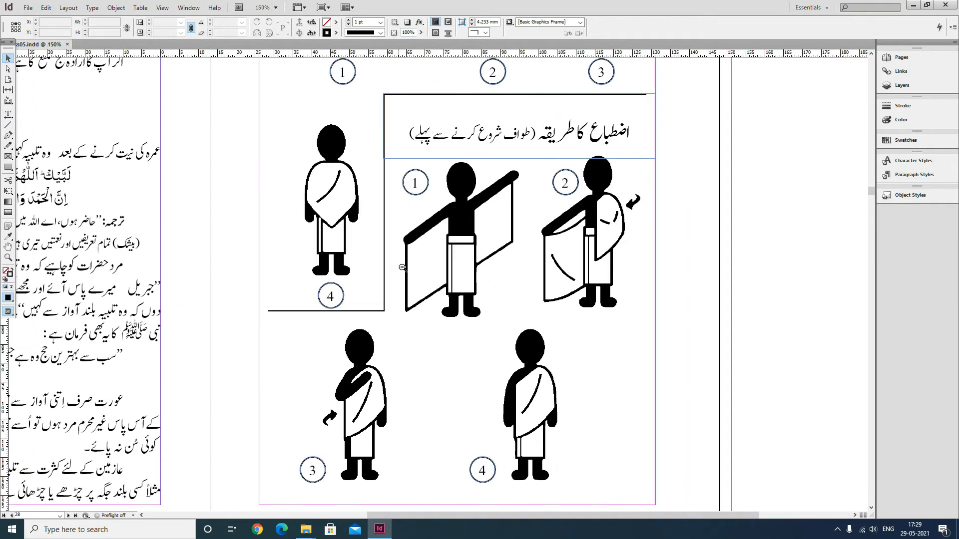
left_click(402, 268, "ctrl+alt")
scroll(492, 265, "up", 2)
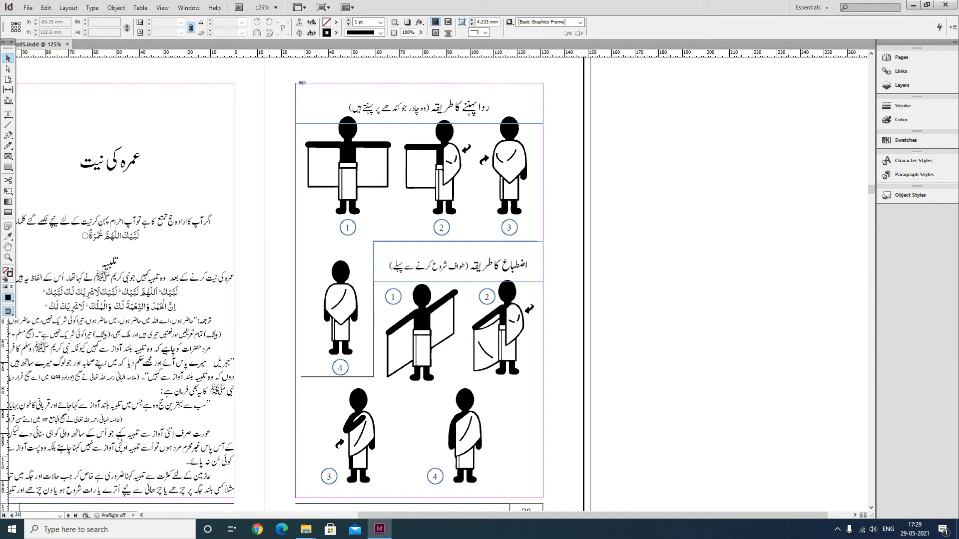
key("Return")
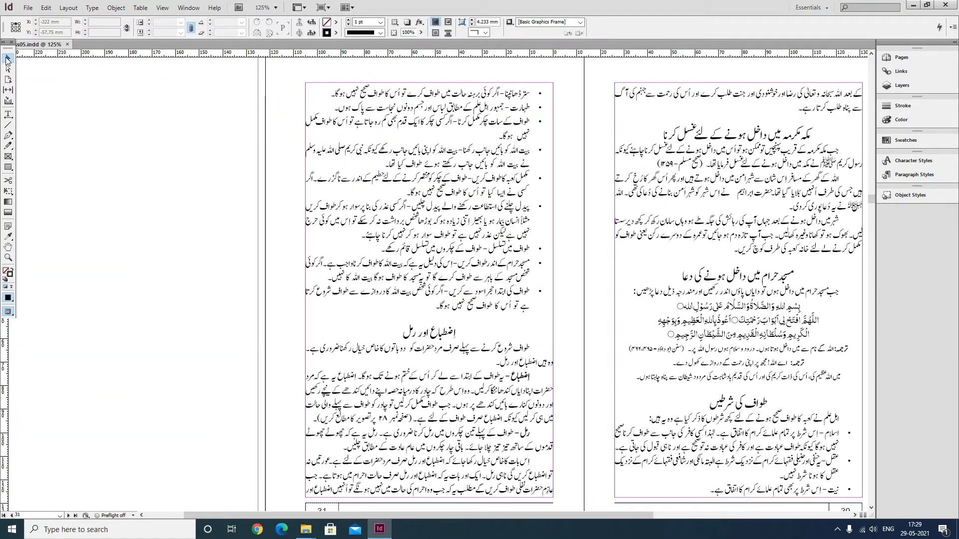
left_click_drag(691, 392, 572, 349)
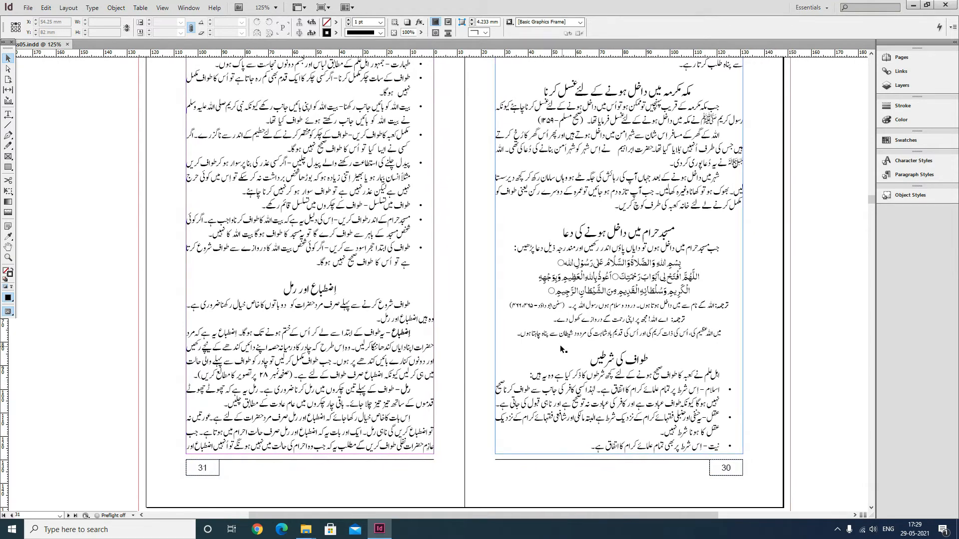
left_click(25, 517)
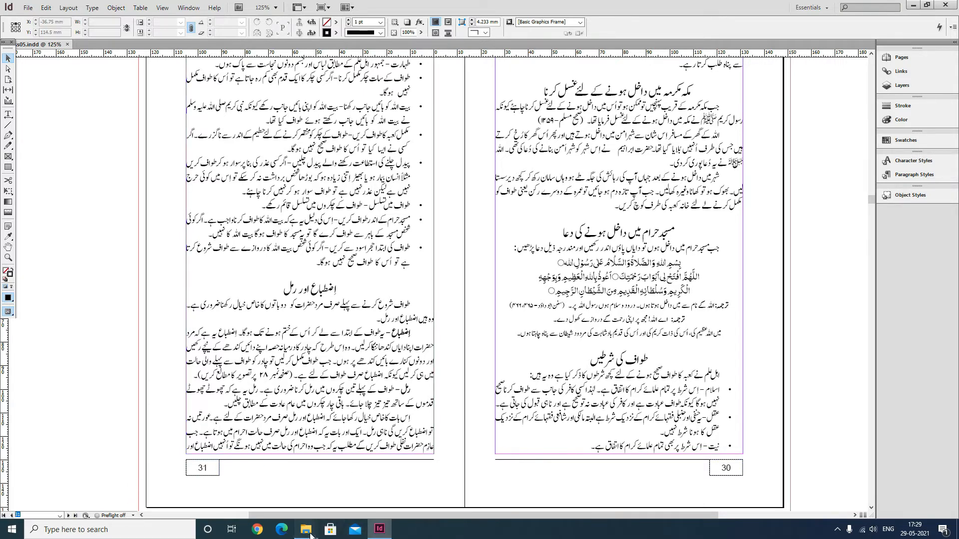
Open urdu_setup.pdf from the hajbook folder, fit whole pages in view and page through to page 15
mouse_move(311, 536)
left_click(290, 477)
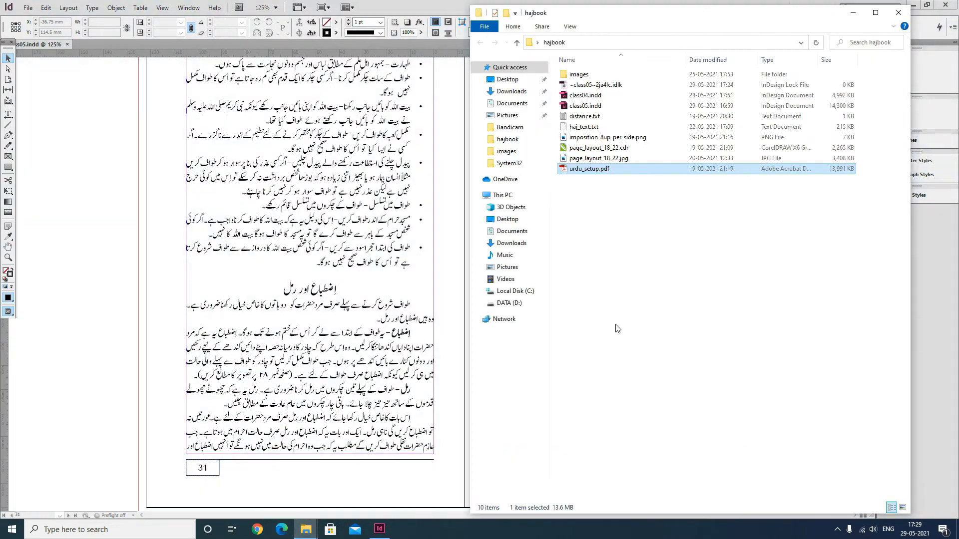
double_click(601, 170)
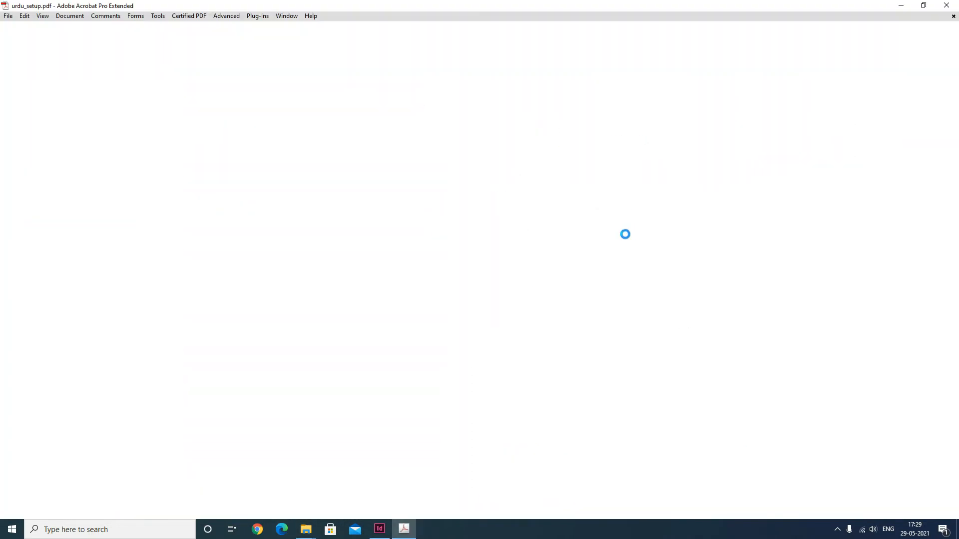
left_click(380, 51)
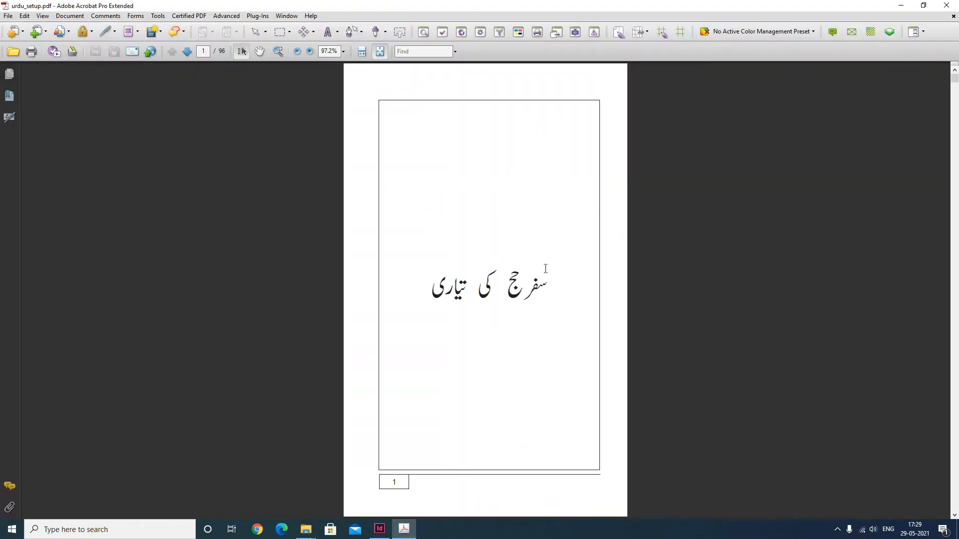
scroll(545, 295, "down", 9)
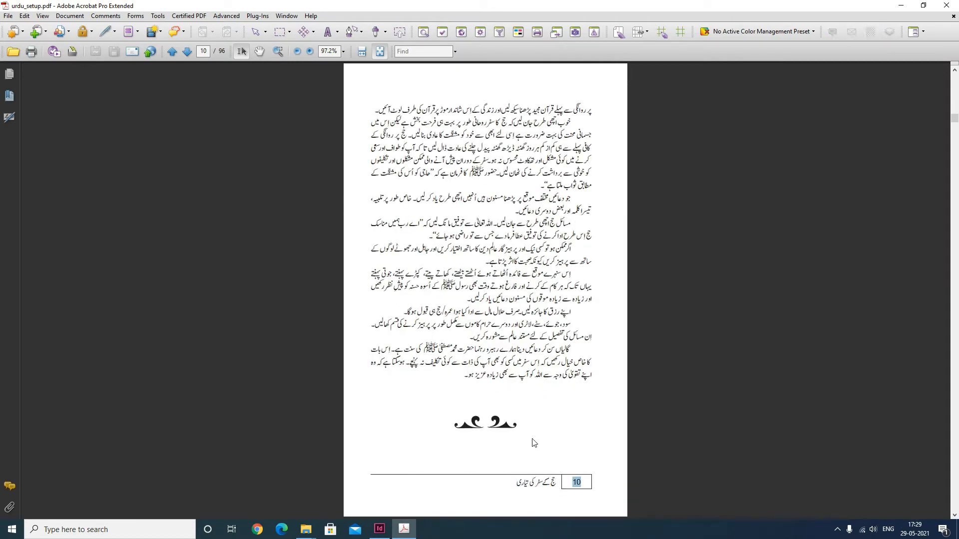
scroll(531, 443, "down", 5)
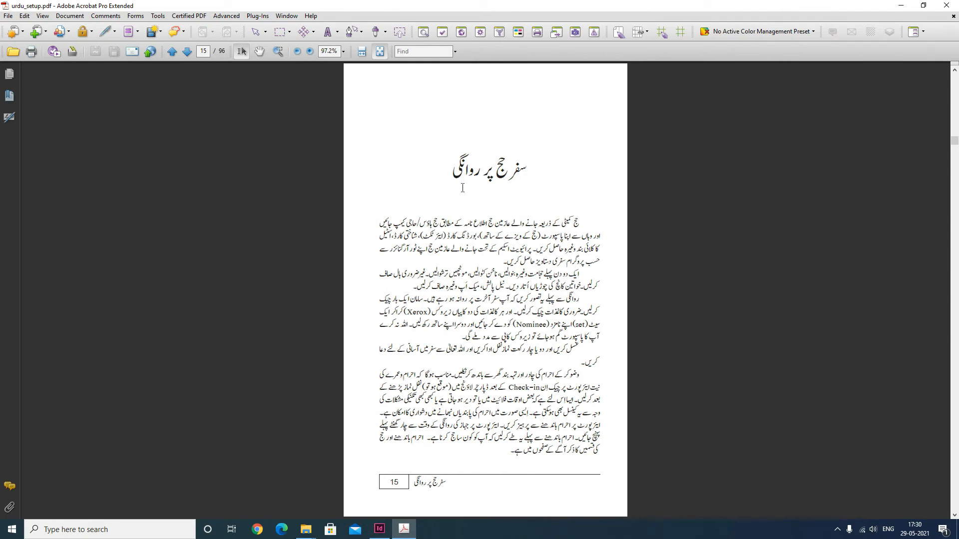
Compare the chapter headings with the footer titles on pages 15 to 19 of the PDF, and return to the InDesign document
left_click_drag(453, 167, 530, 166)
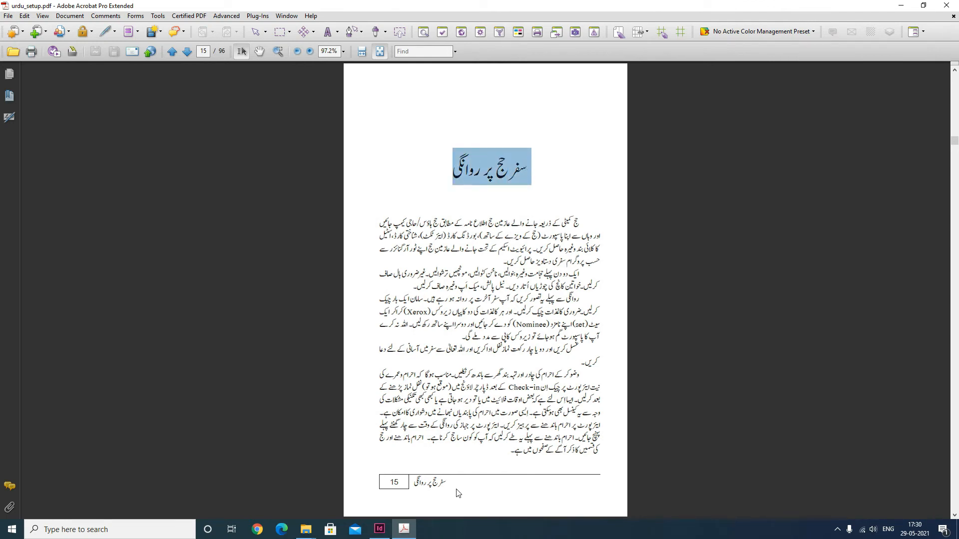
left_click_drag(439, 483, 414, 483)
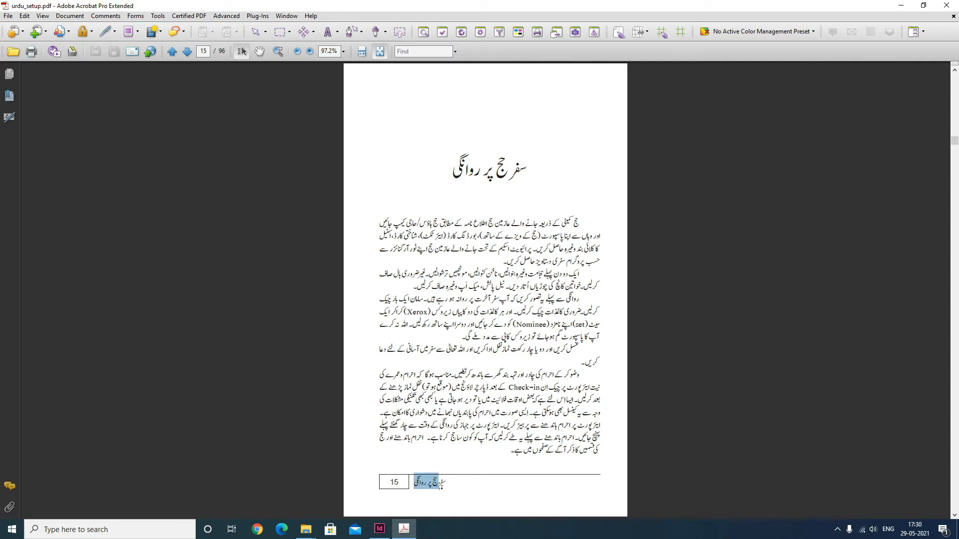
scroll(454, 481, "down", 1)
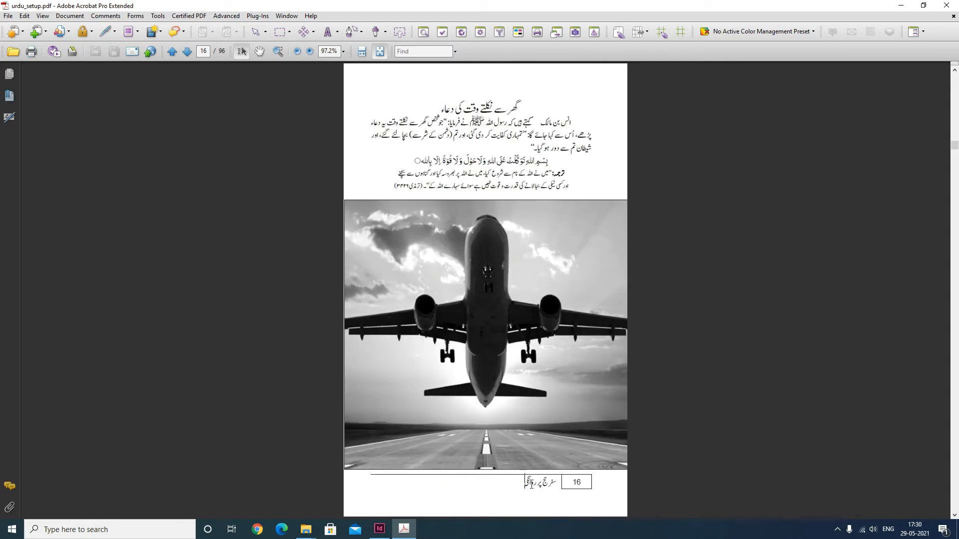
left_click_drag(531, 484, 555, 483)
scroll(544, 418, "down", 1)
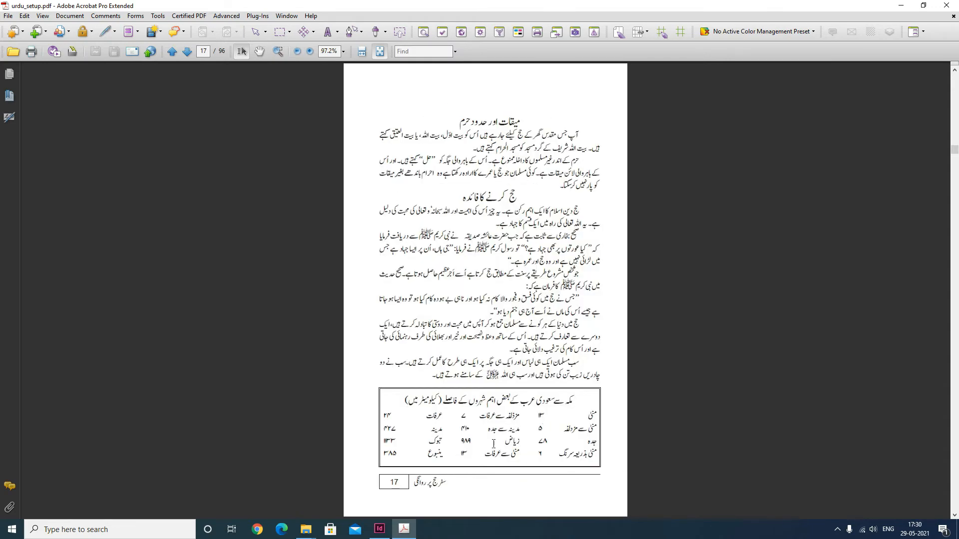
scroll(488, 469, "down", 2)
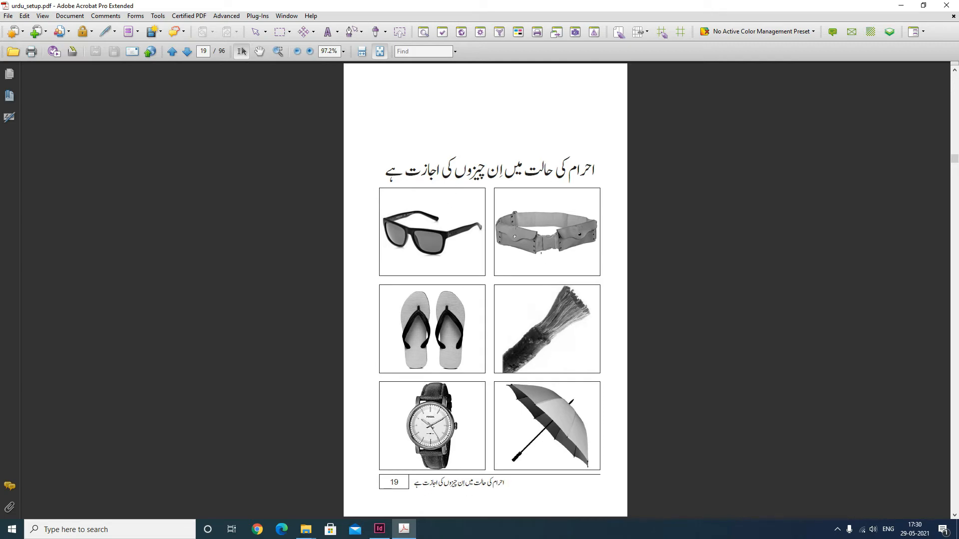
left_click(946, 5)
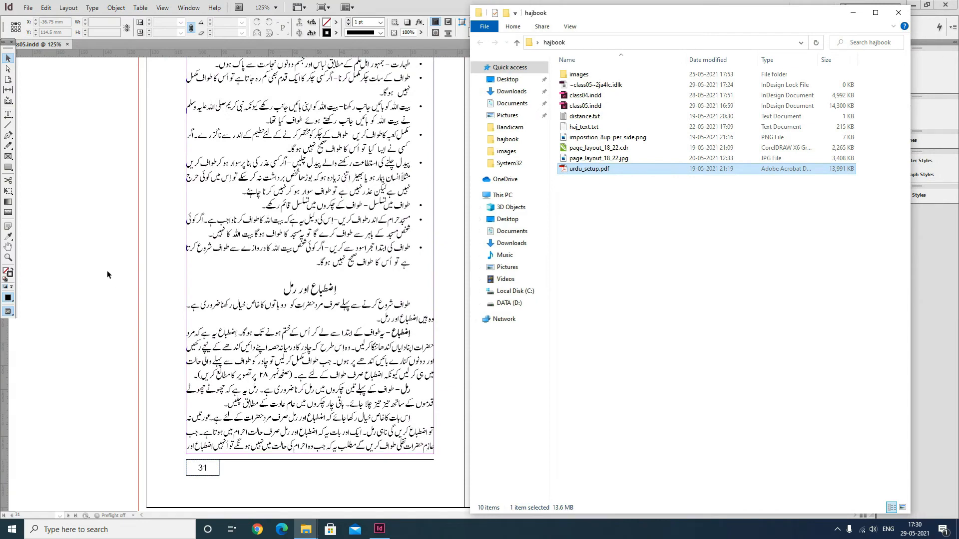
left_click(107, 269)
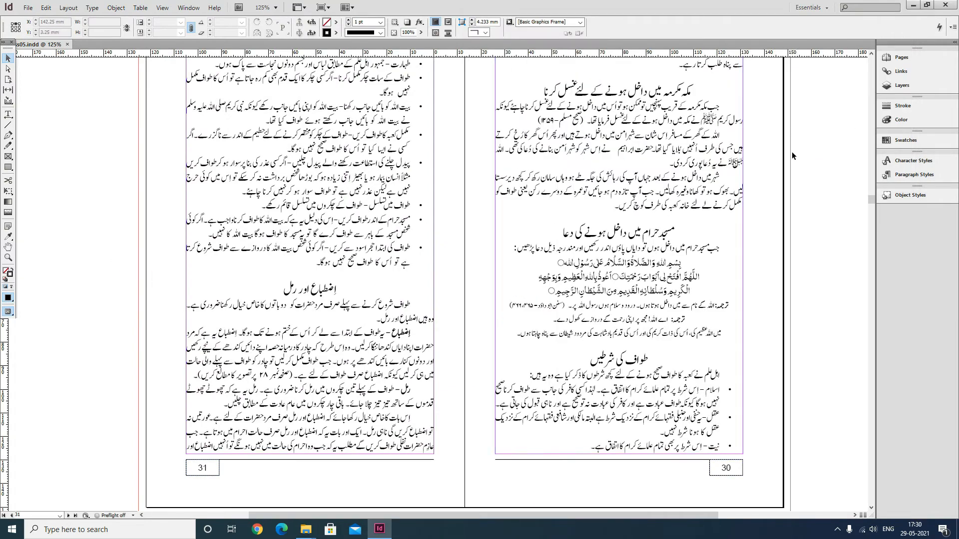
On the A-Master spread, draw a text frame below the right-hand page's footer rule, from the inner margin to the page-number box
left_click(914, 59)
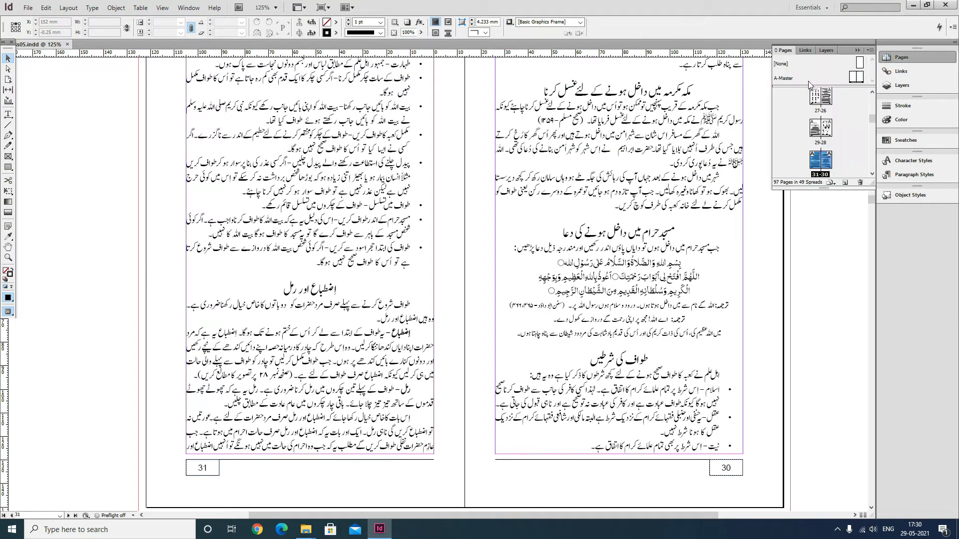
double_click(791, 79)
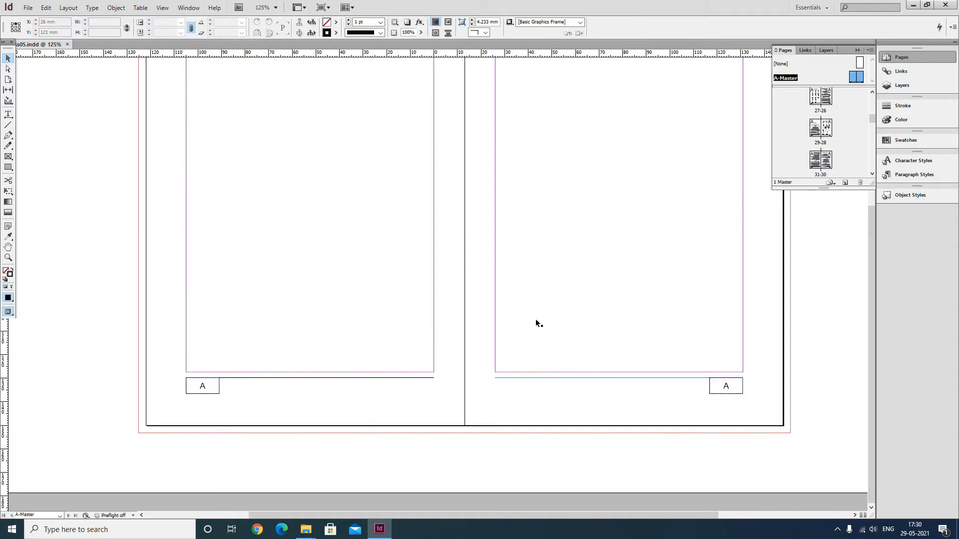
left_click_drag(585, 284, 481, 251)
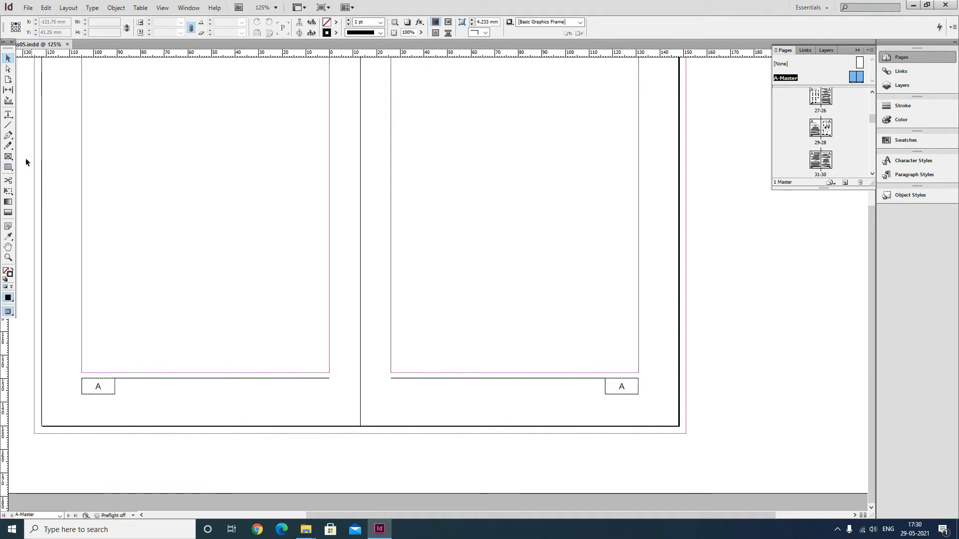
left_click(8, 115)
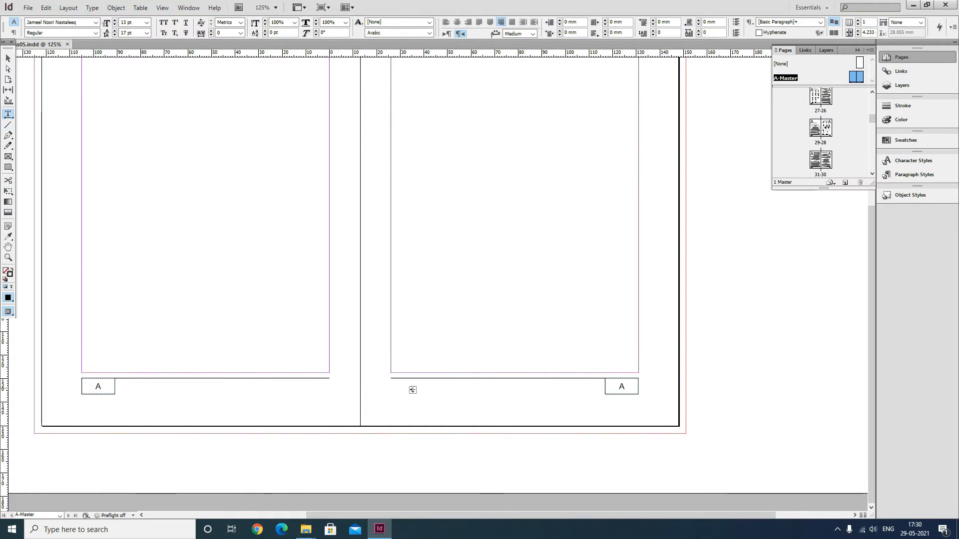
left_click_drag(391, 382, 603, 396)
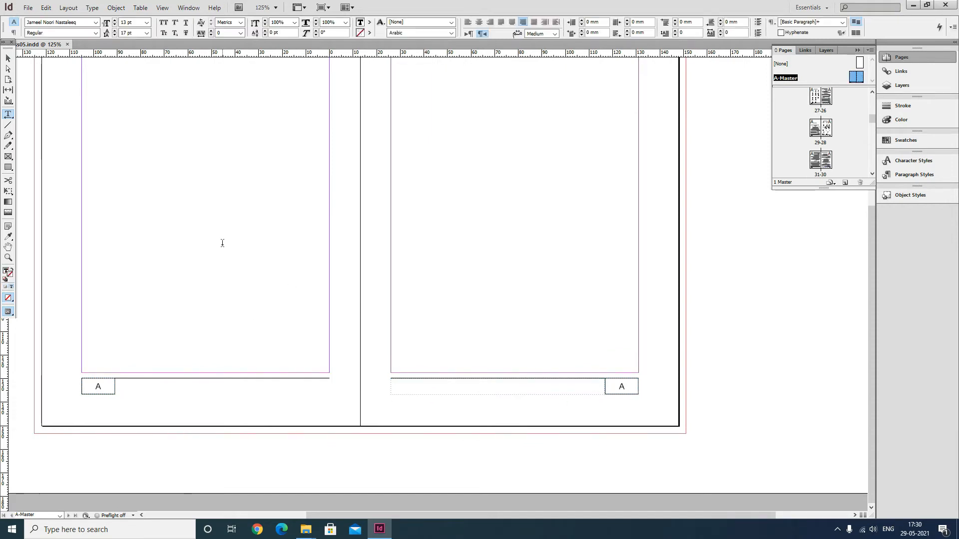
Duplicate the right-hand master page's footer text frame onto the left-hand page, between the page-number box and the inner margin
left_click(8, 58)
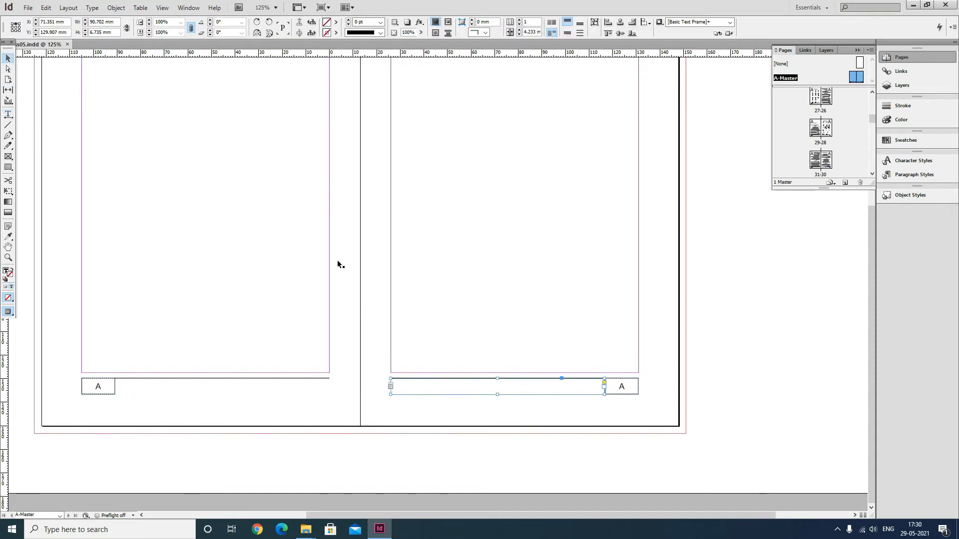
left_click_drag(559, 390, 167, 391)
left_click(157, 228)
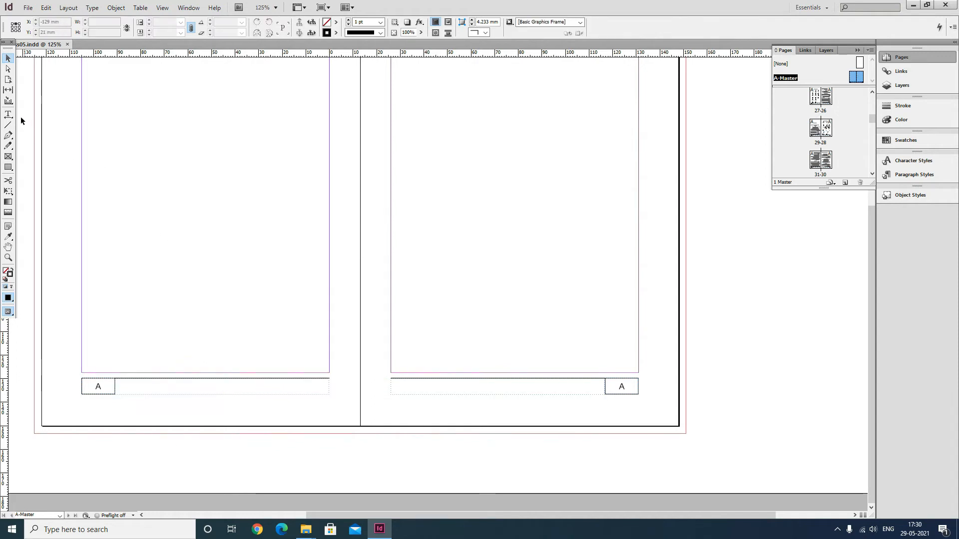
Insert a Section Marker in the footer text frame of the right-hand master page
left_click(8, 114)
left_click(572, 386)
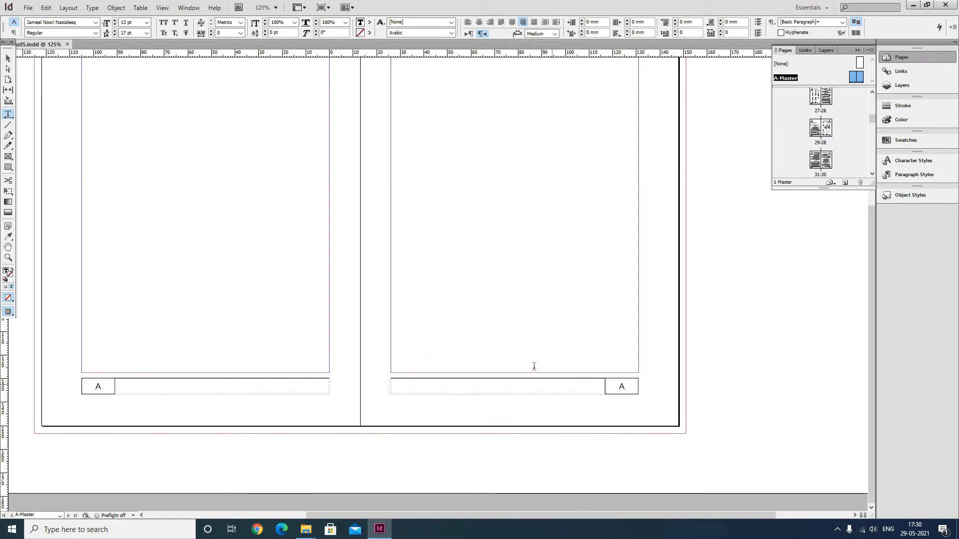
left_click(96, 10)
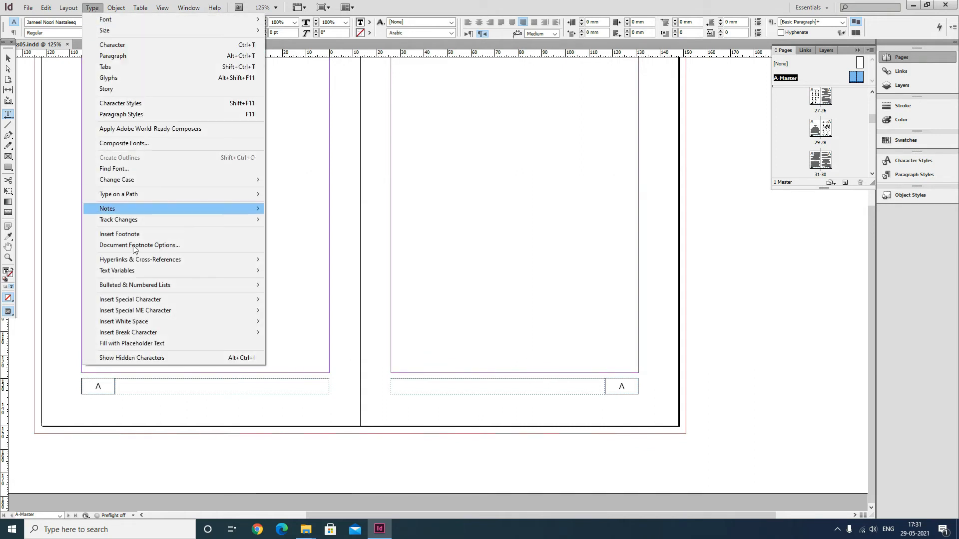
mouse_move(171, 301)
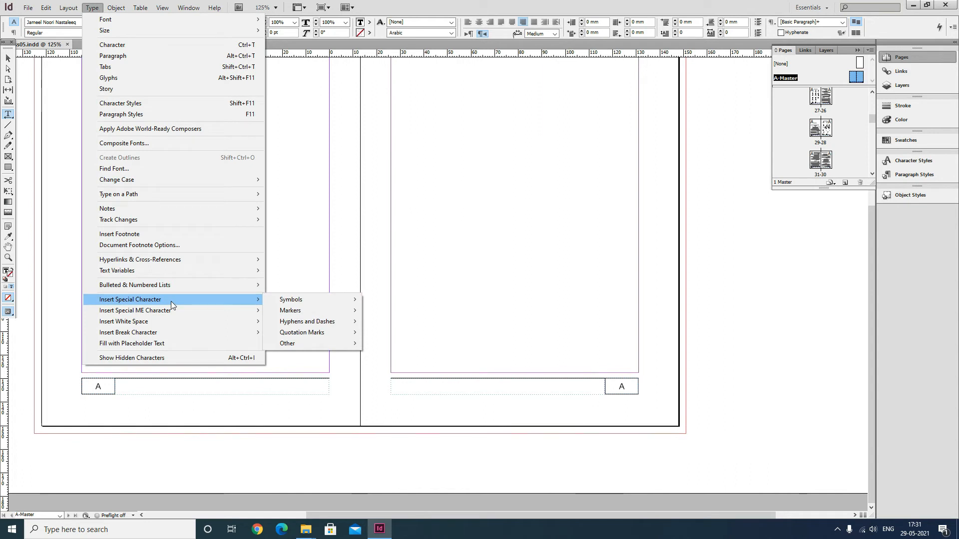
mouse_move(316, 312)
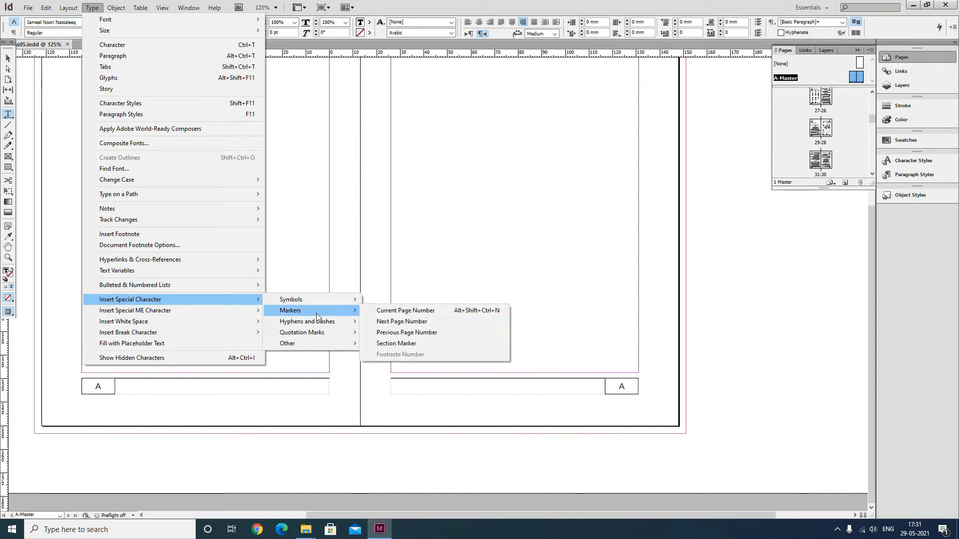
left_click(399, 343)
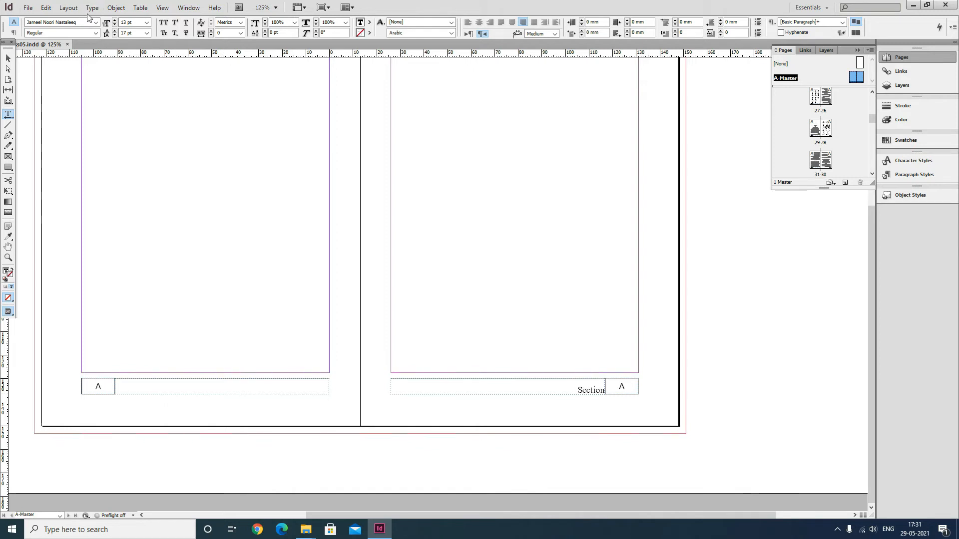
Insert a Section Marker in the duplicated footer frame on the left-hand master page
left_click(92, 8)
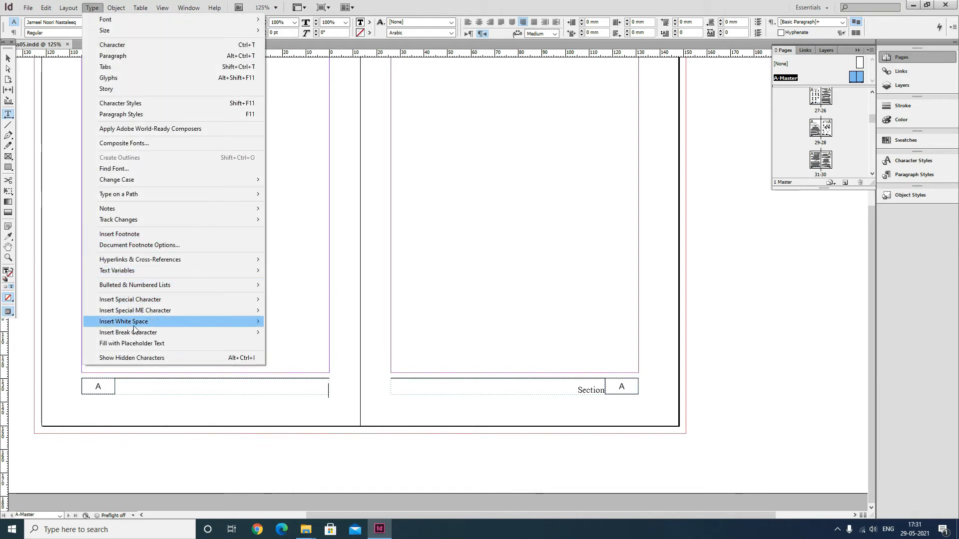
mouse_move(250, 300)
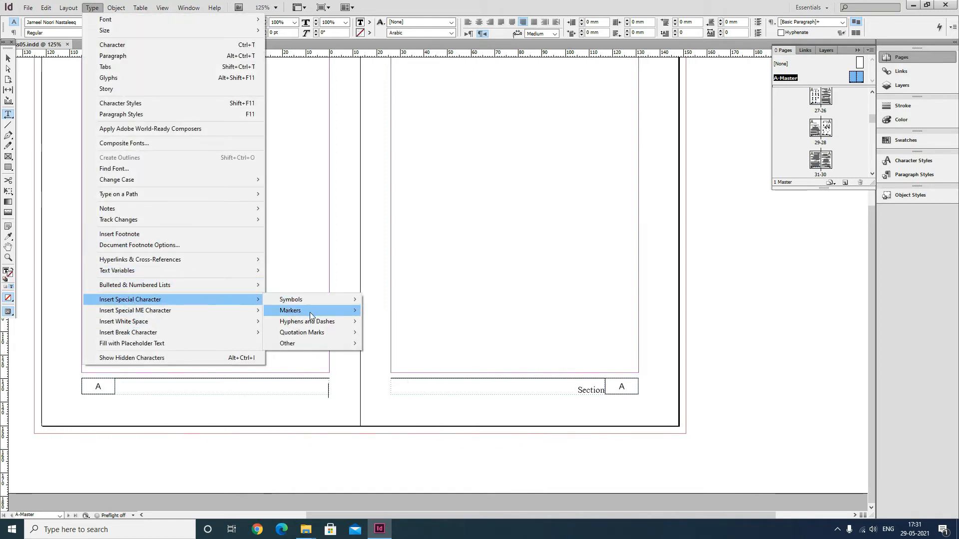
mouse_move(309, 312)
left_click(409, 344)
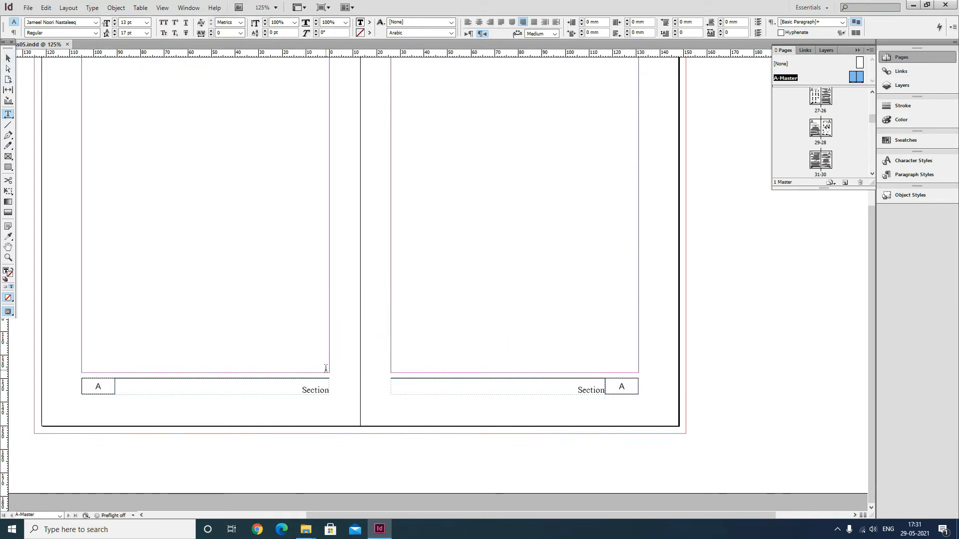
Check the new footer frames on the spread of pages 2 and 3, and return to the A-Master spread
left_click(8, 58)
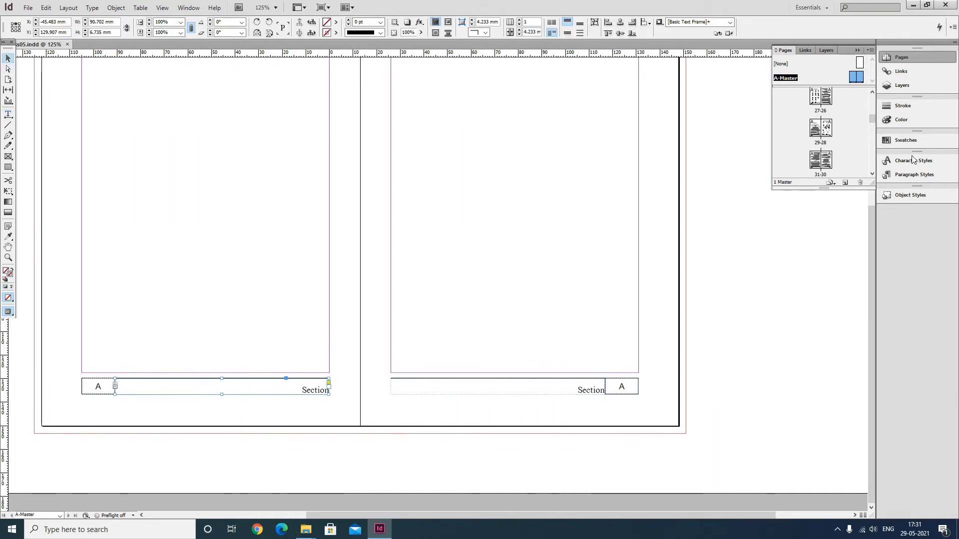
scroll(849, 120, "up", 10)
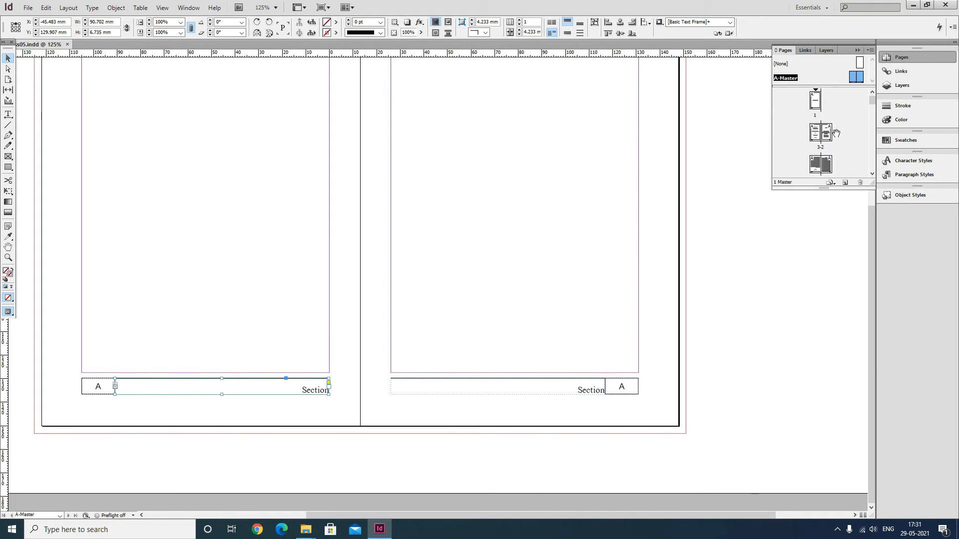
double_click(825, 134)
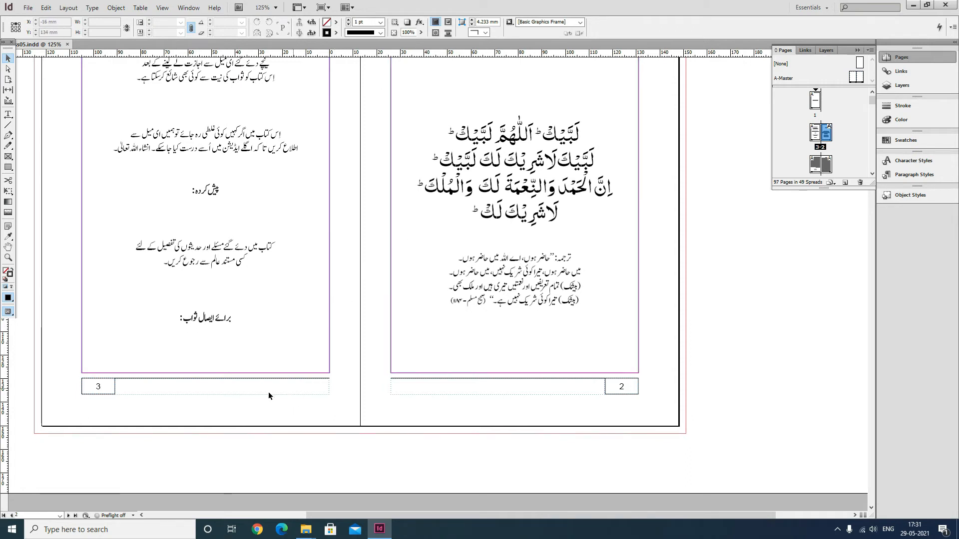
double_click(786, 79)
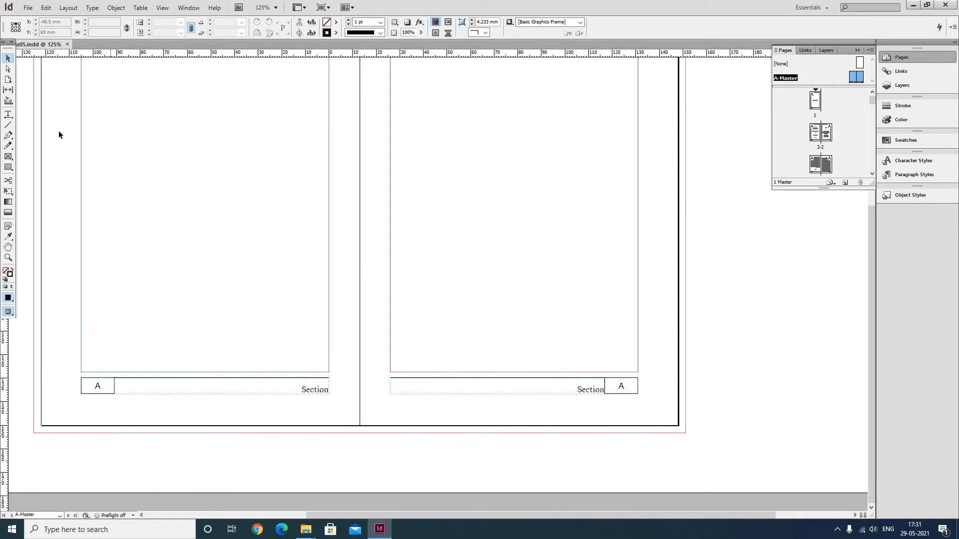
Apply the RunningTitleEven paragraph style to the section marker on the right-hand master page
key("t")
double_click(594, 389)
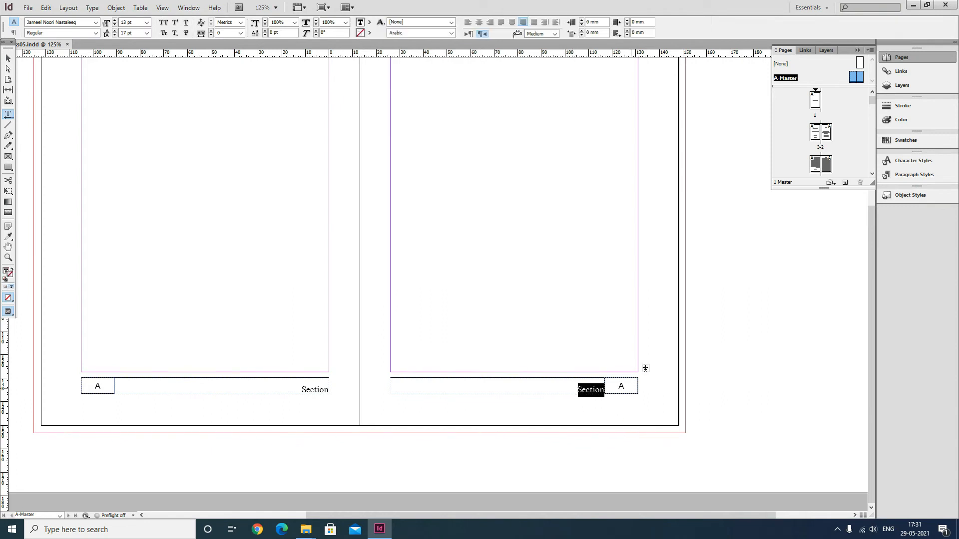
left_click(921, 176)
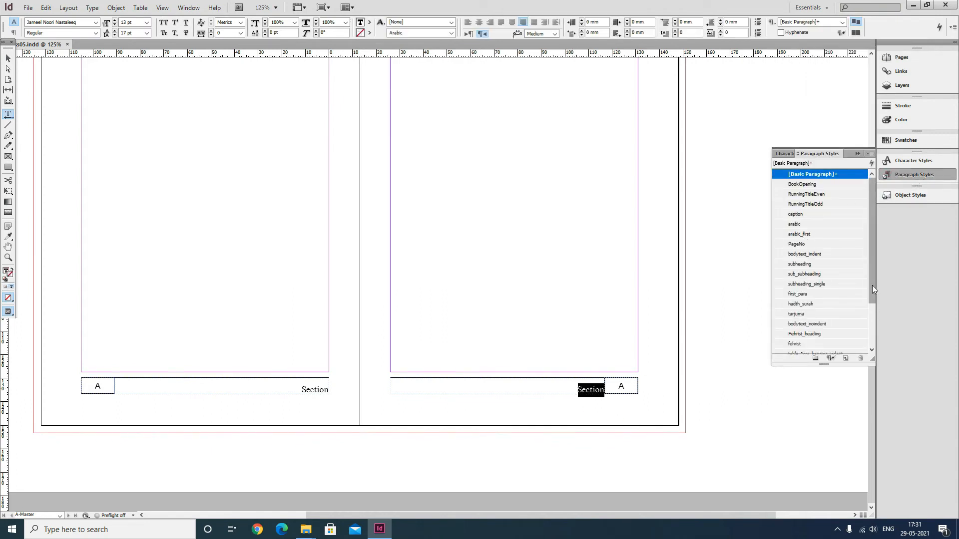
left_click(818, 194)
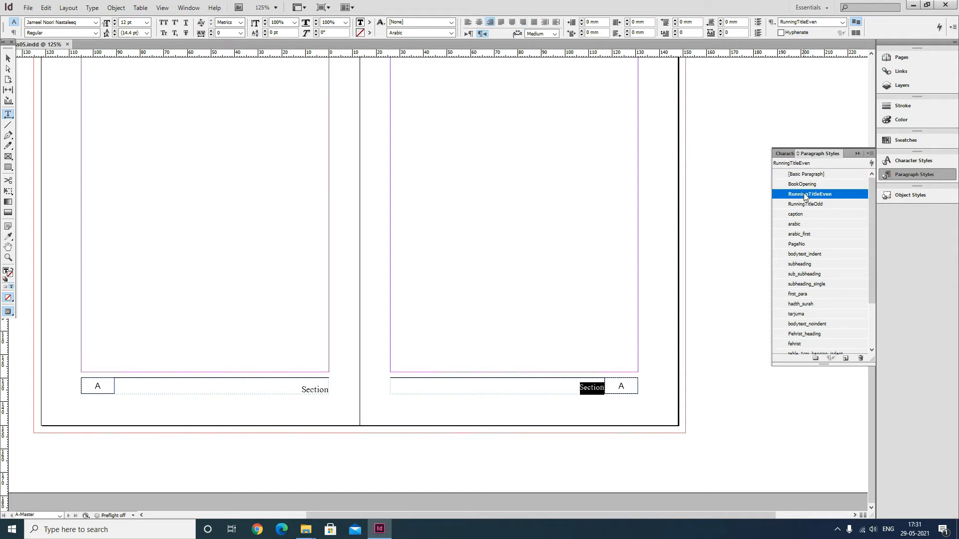
Apply the RunningTitleOdd paragraph style to the section marker on the left-hand master page
left_click(326, 389)
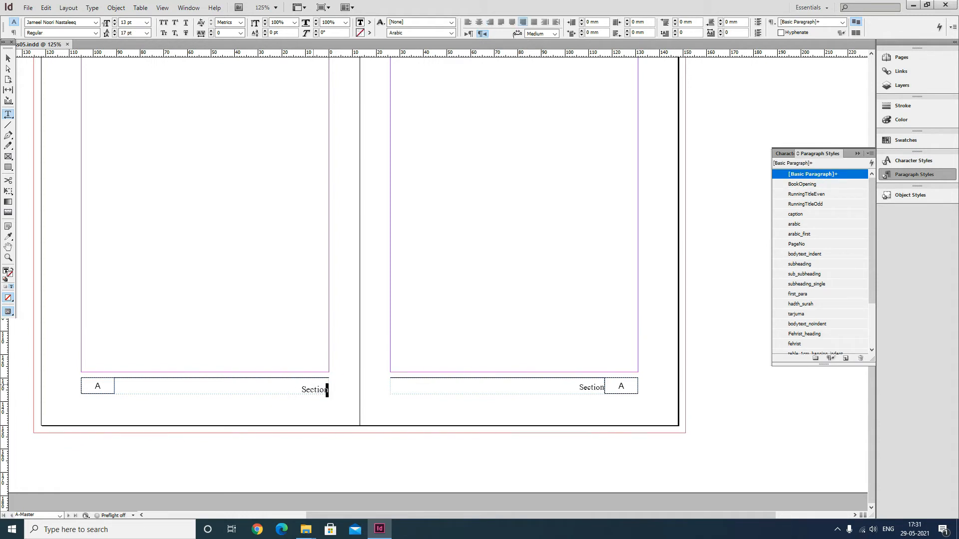
left_click(819, 205)
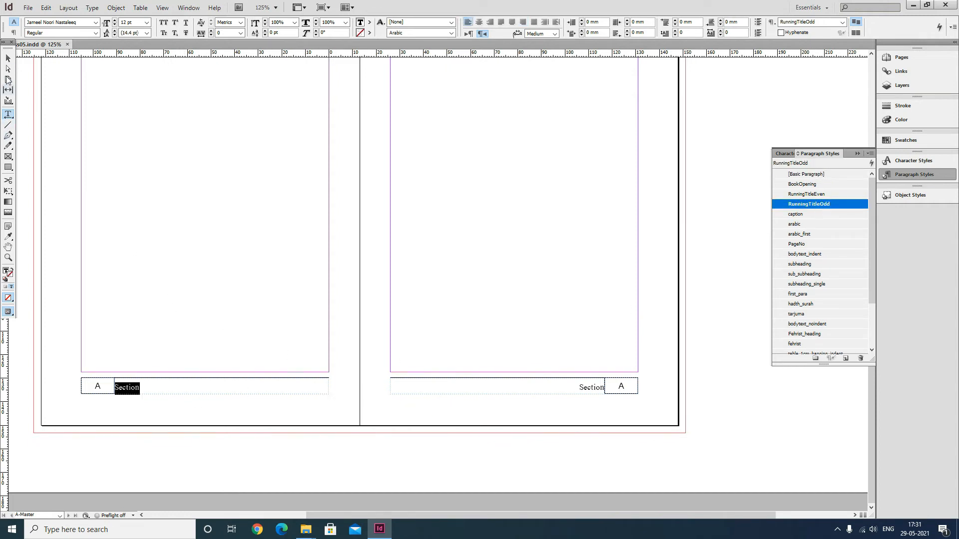
left_click(8, 59)
left_click(166, 470)
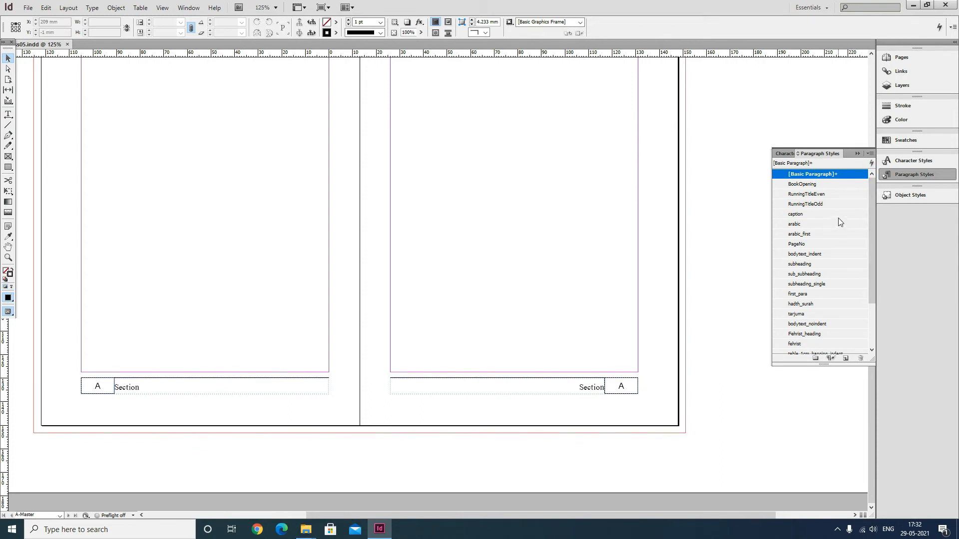
Look through the document from page 1 to page 7 and return to the contents spread of pages 4 and 5
left_click(917, 58)
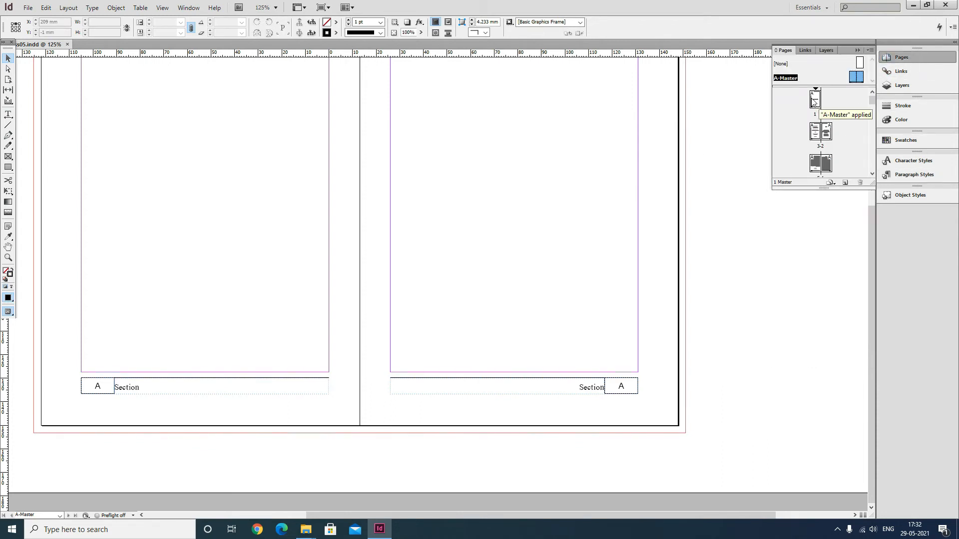
double_click(814, 100)
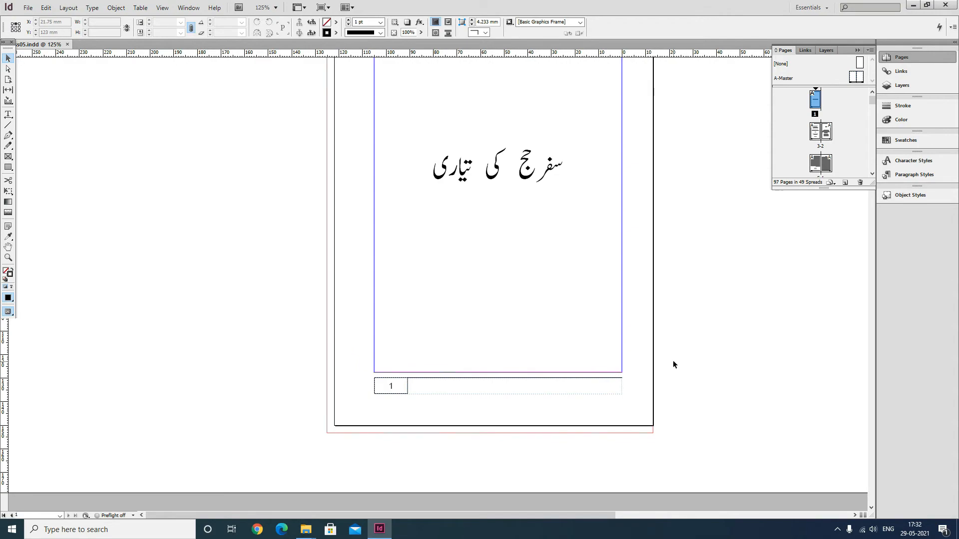
scroll(673, 365, "down", 5)
scroll(675, 361, "down", 20)
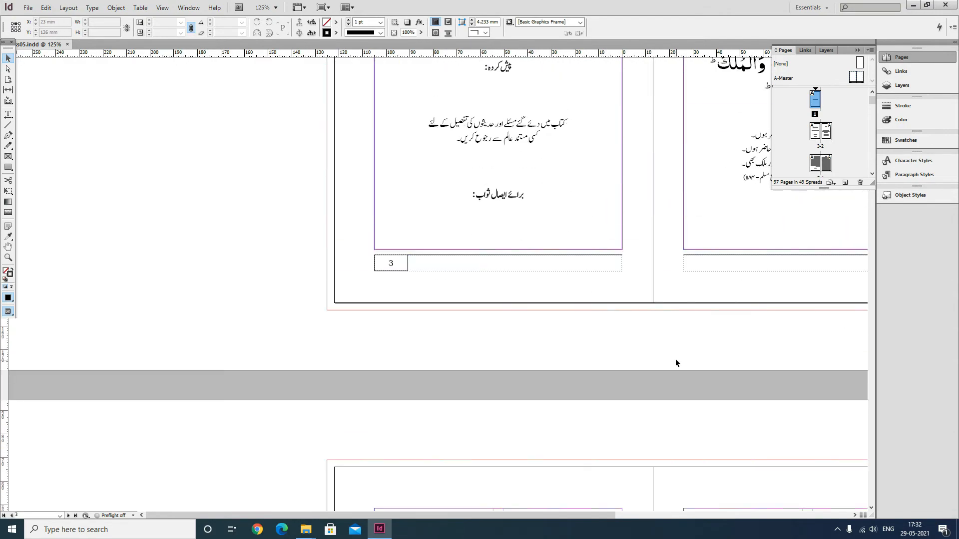
scroll(676, 360, "down", 8)
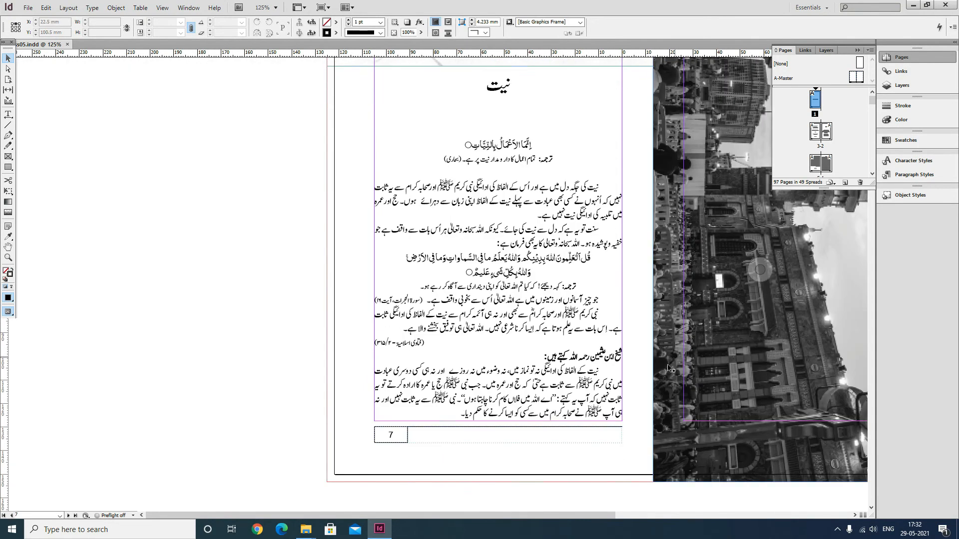
left_click_drag(588, 221, 373, 253)
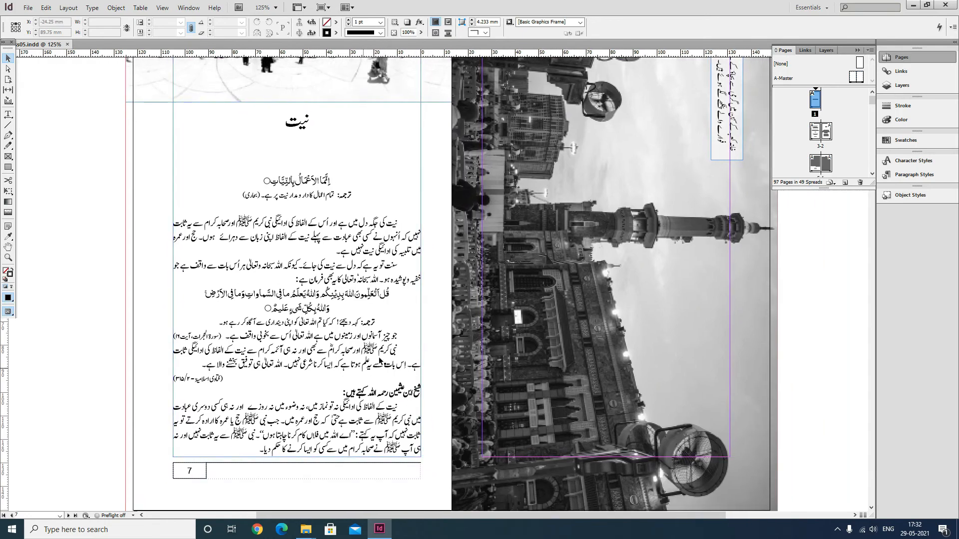
scroll(678, 253, "up", 1)
scroll(678, 253, "up", 10)
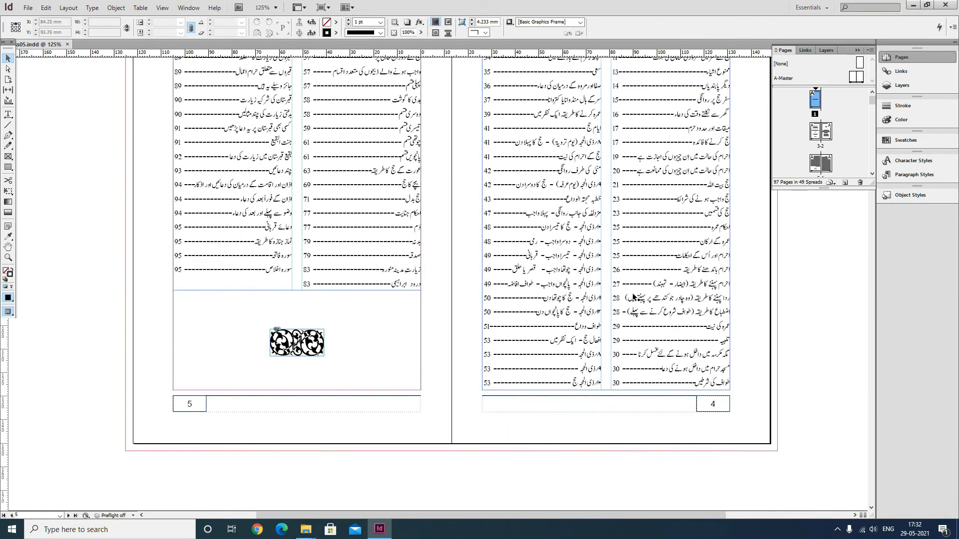
scroll(692, 264, "up", 1)
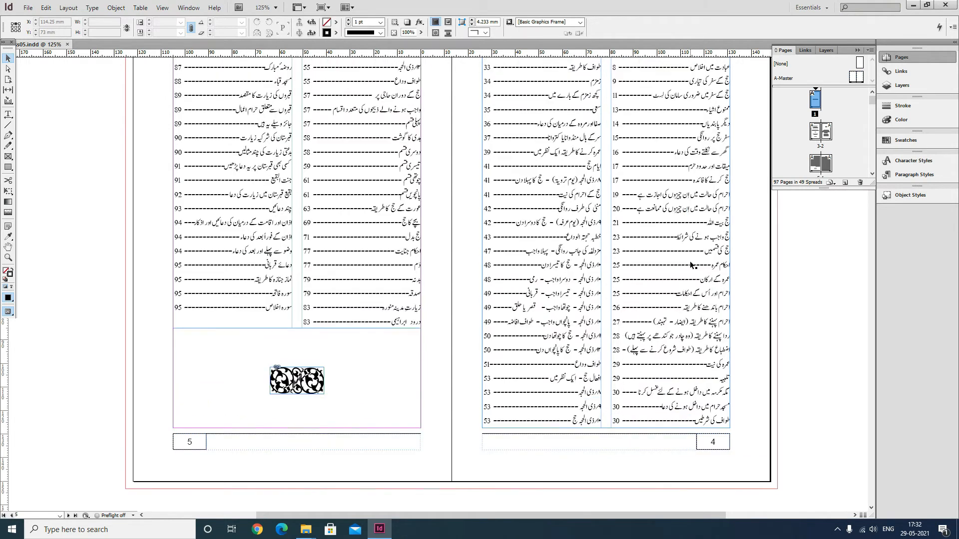
Start a new section at page 4 with automatic page numbering and the section marker فہرست, entered with the Urdu keyboard
left_click(831, 173)
scroll(835, 166, "down", 1)
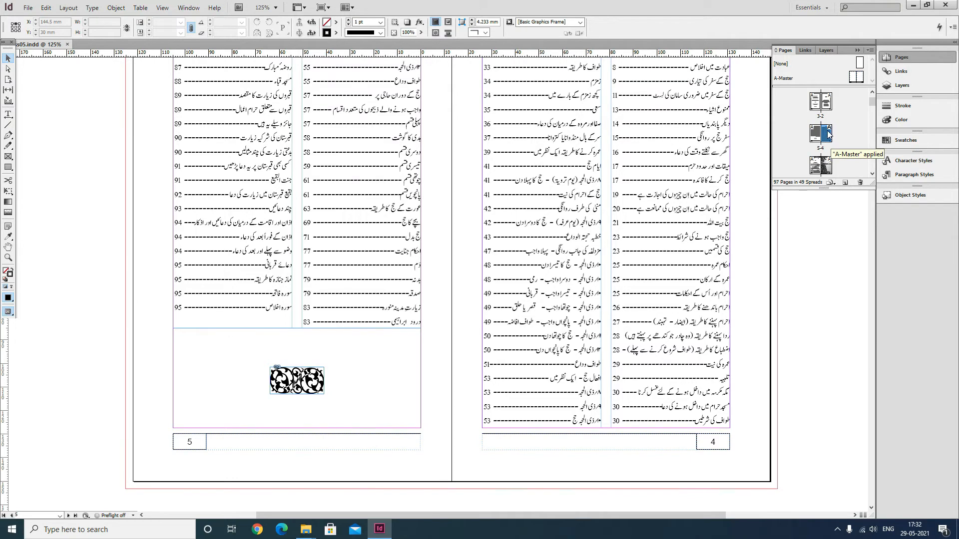
left_click(869, 50)
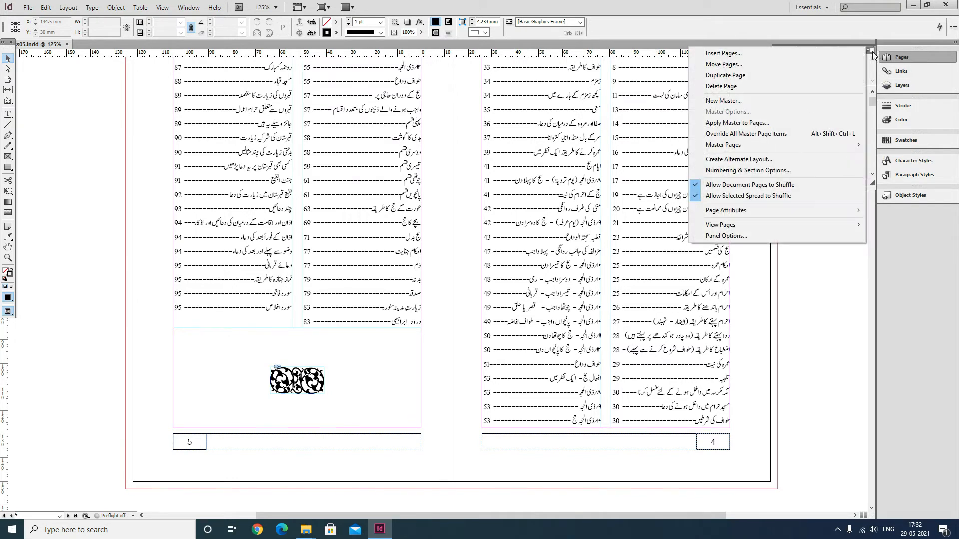
left_click(752, 170)
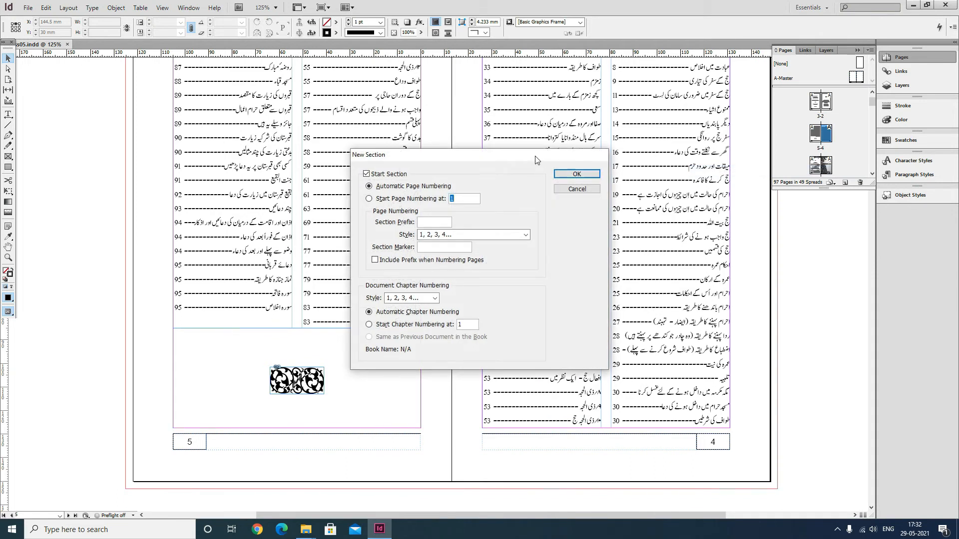
left_click_drag(535, 158, 470, 153)
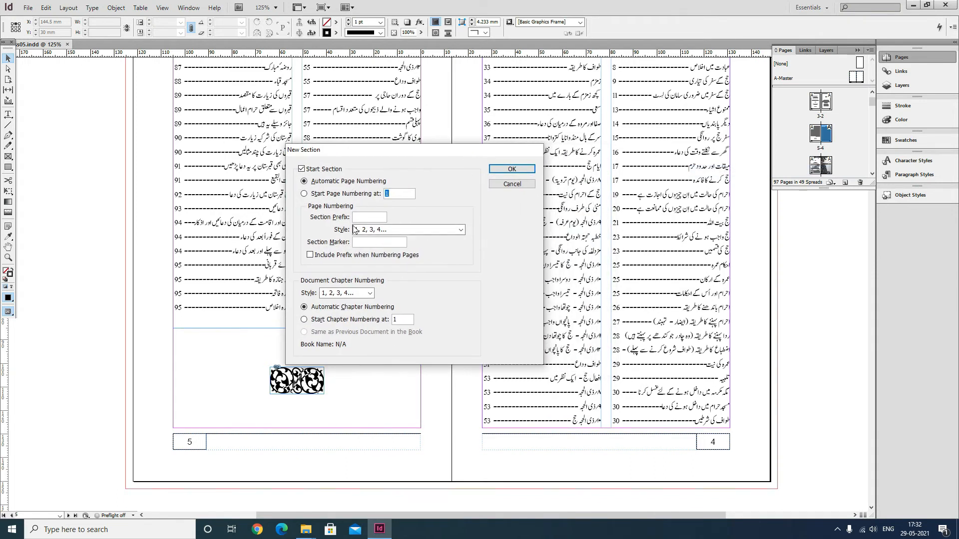
left_click(302, 169)
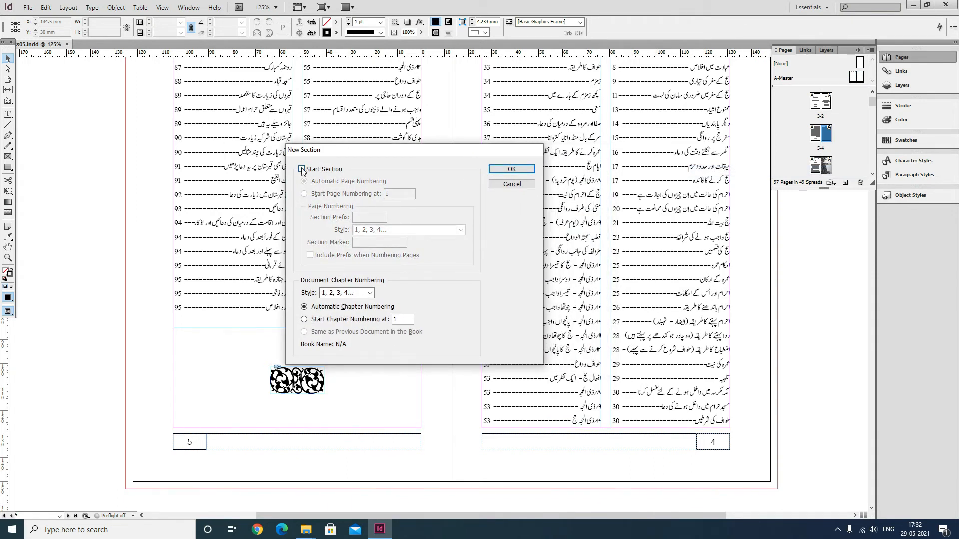
left_click(302, 170)
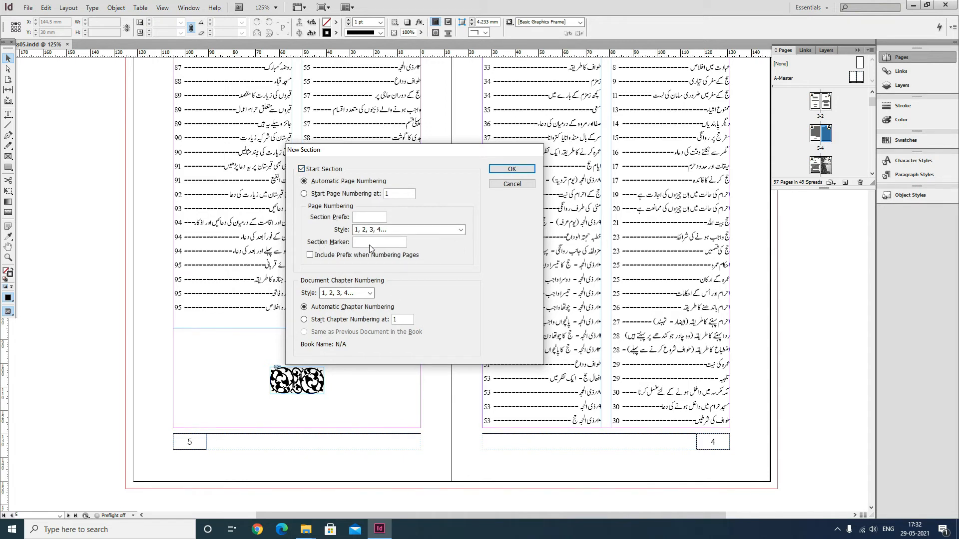
left_click(884, 530)
left_click(843, 470)
type("فہرست")
left_click(513, 170)
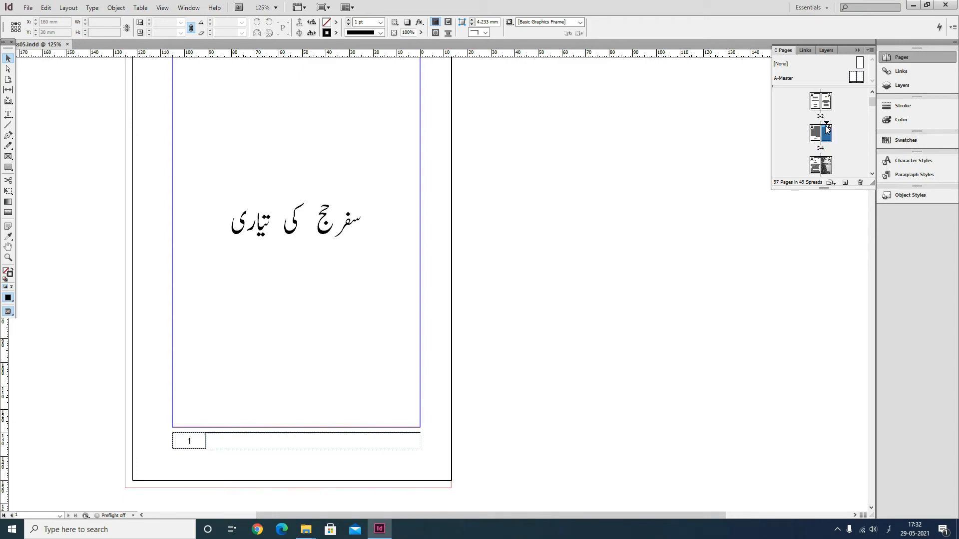
Check the chapter titles in the footers from page 1 through the contents spread to page 7
scroll(529, 214, "down", 6)
scroll(530, 221, "down", 15)
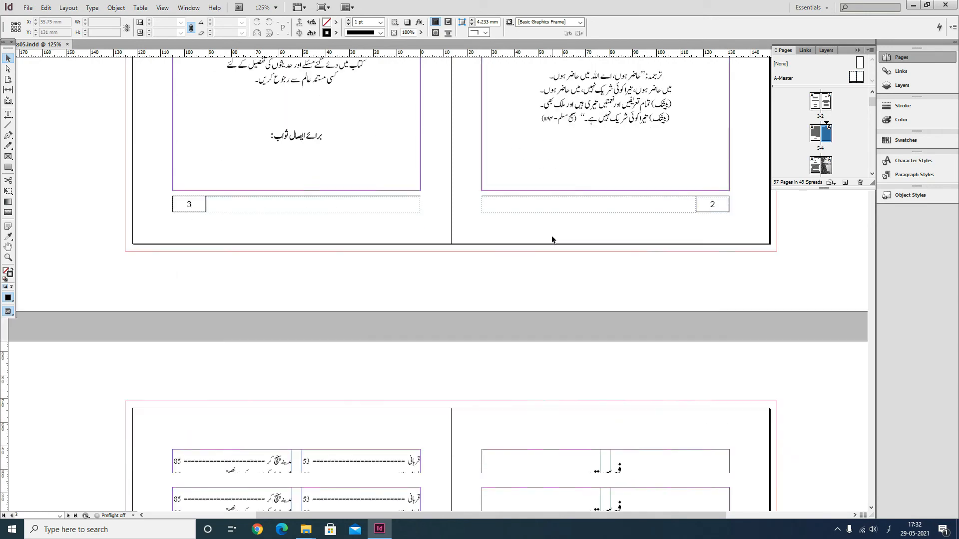
scroll(552, 238, "down", 3)
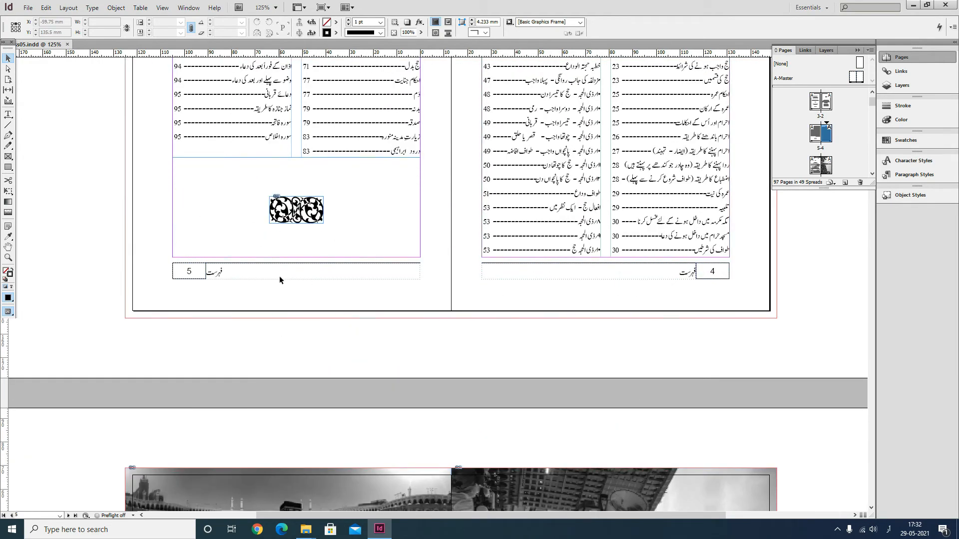
scroll(299, 280, "down", 8)
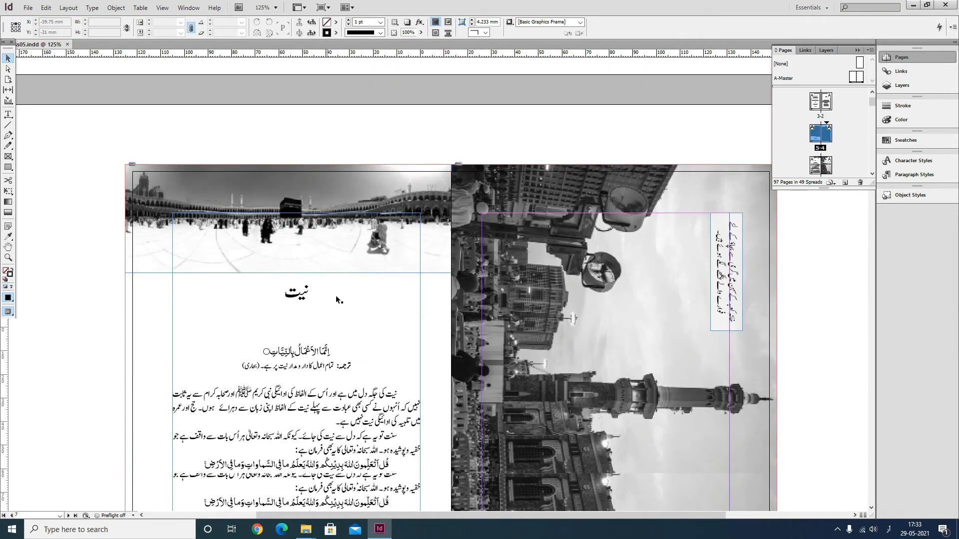
scroll(336, 295, "down", 8)
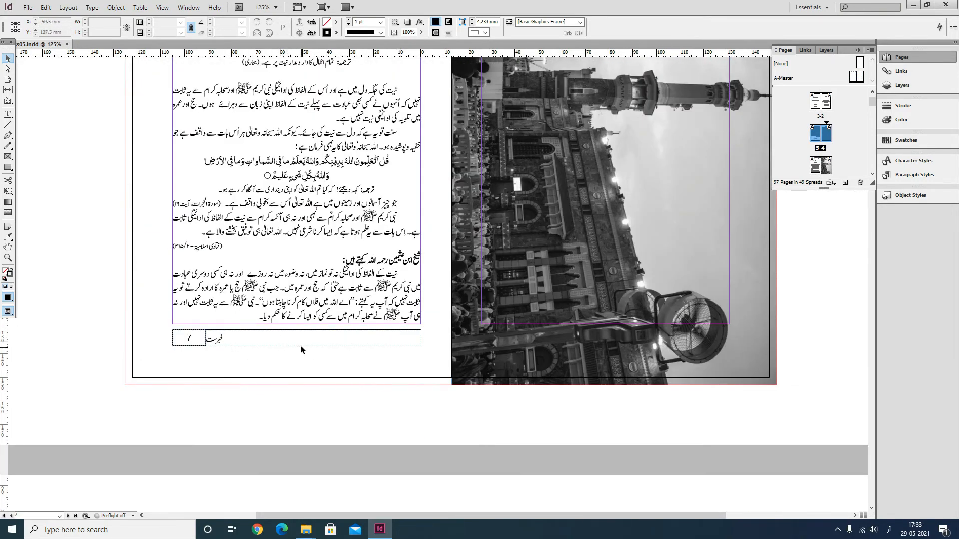
scroll(302, 346, "up", 6)
scroll(334, 251, "down", 5)
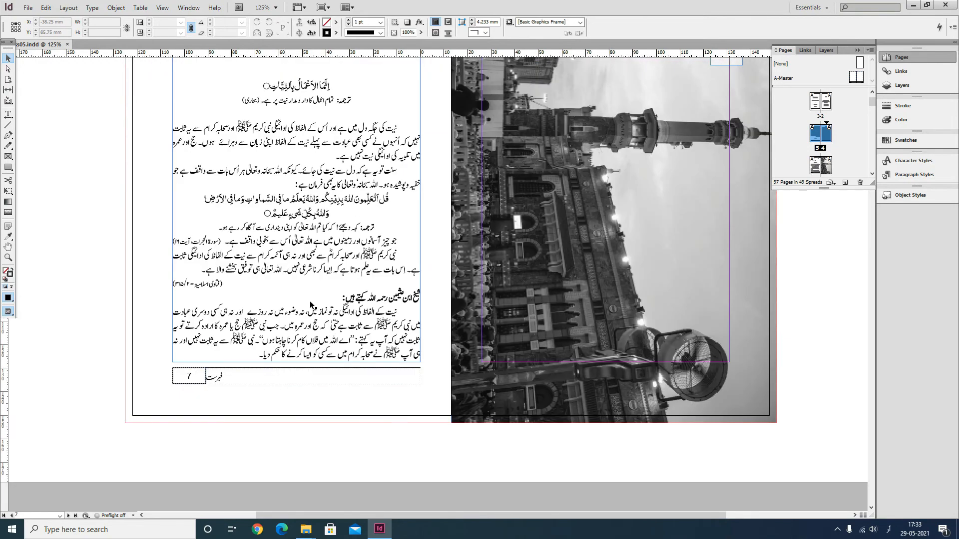
Start a new section at page 7 with automatic page numbering and the section marker نیت
scroll(835, 156, "down", 1)
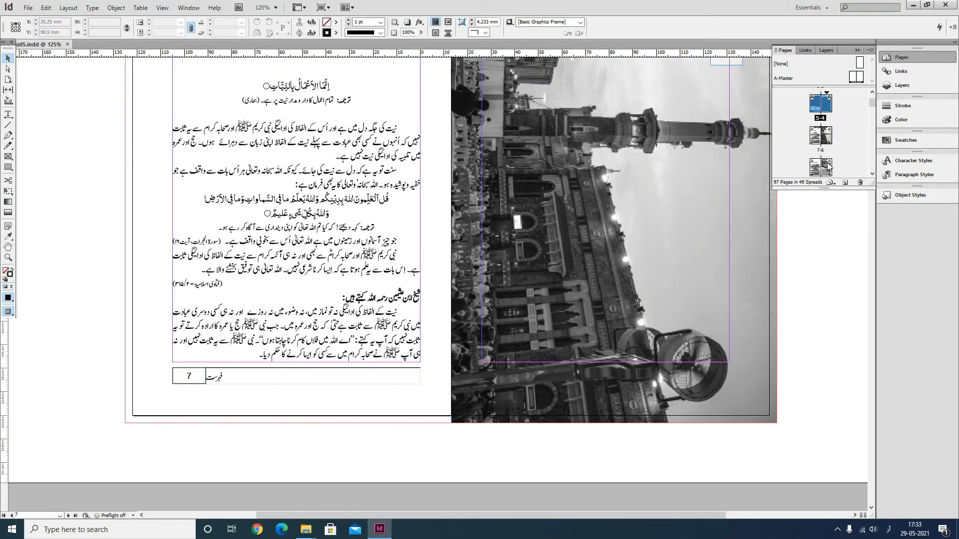
double_click(818, 139)
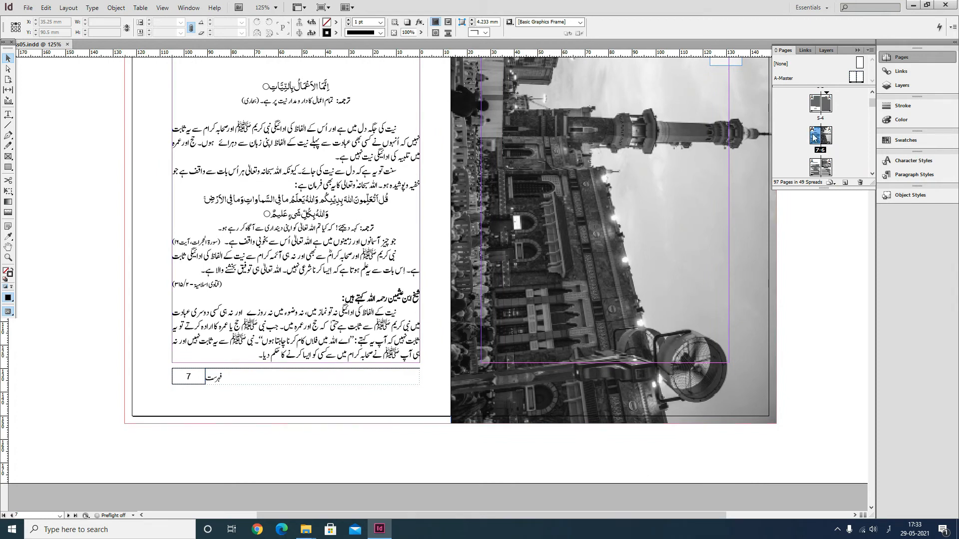
left_click(870, 50)
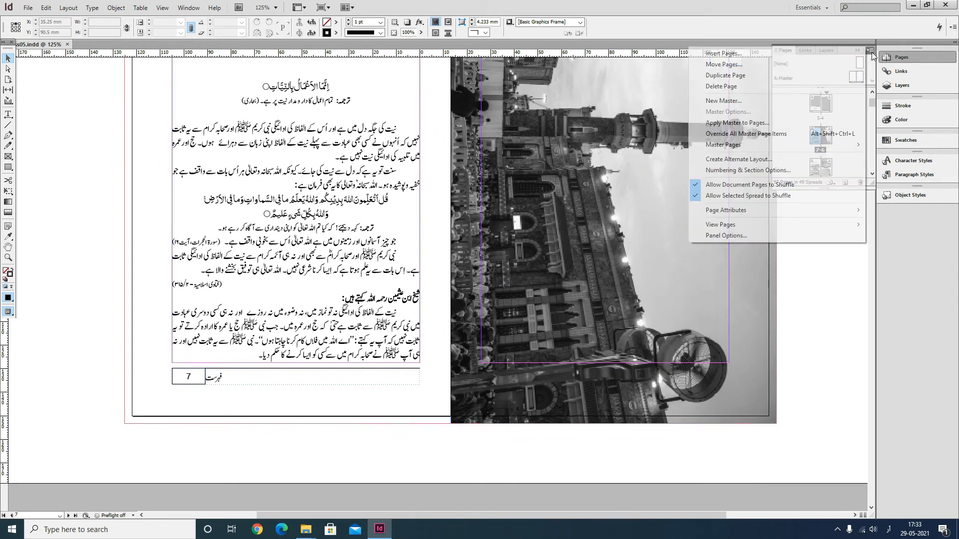
left_click(758, 171)
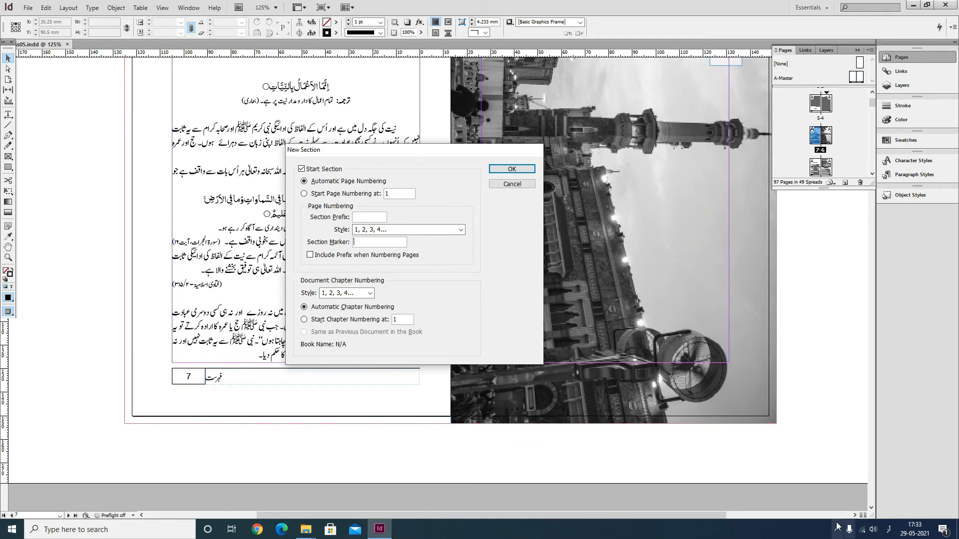
type("نیت")
left_click(512, 169)
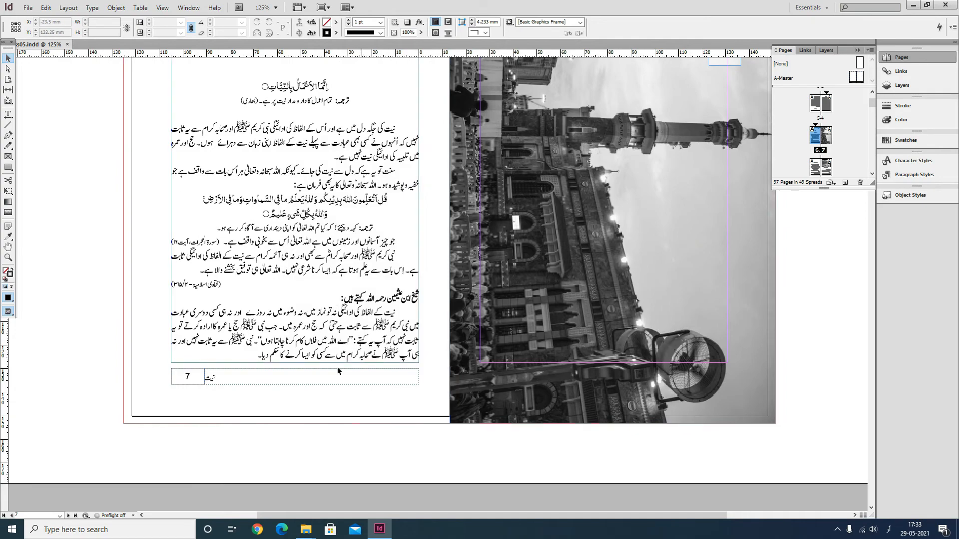
Start a new section at page 8 with automatic page numbering and the section marker عبادت میں اخلاص, copied from that page's heading
scroll(227, 380, "down", 10)
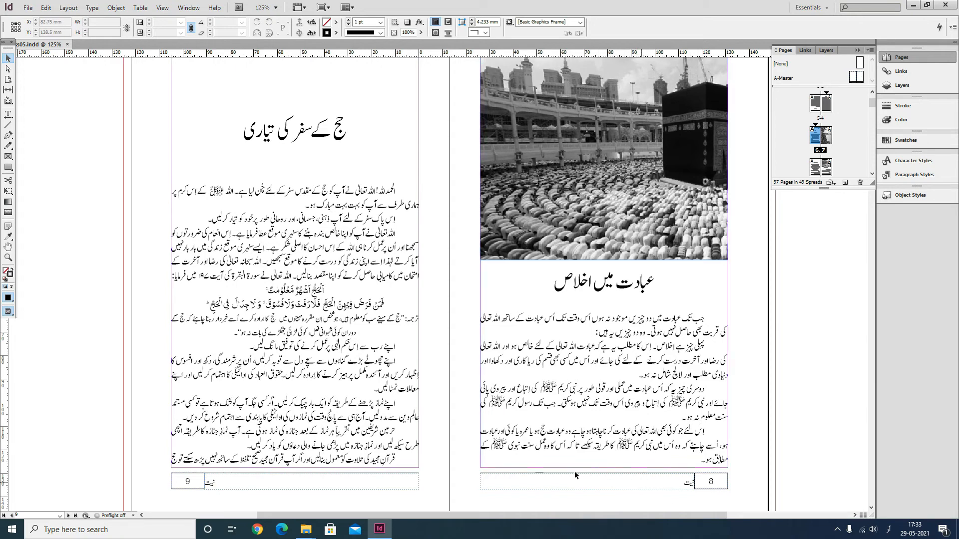
left_click(8, 114)
triple_click(547, 290)
key("ctrl+c")
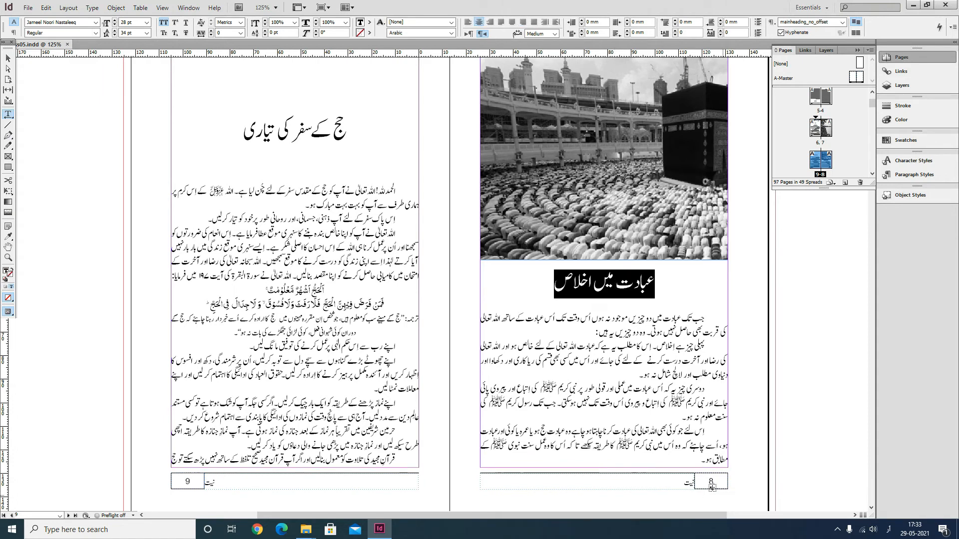
double_click(827, 167)
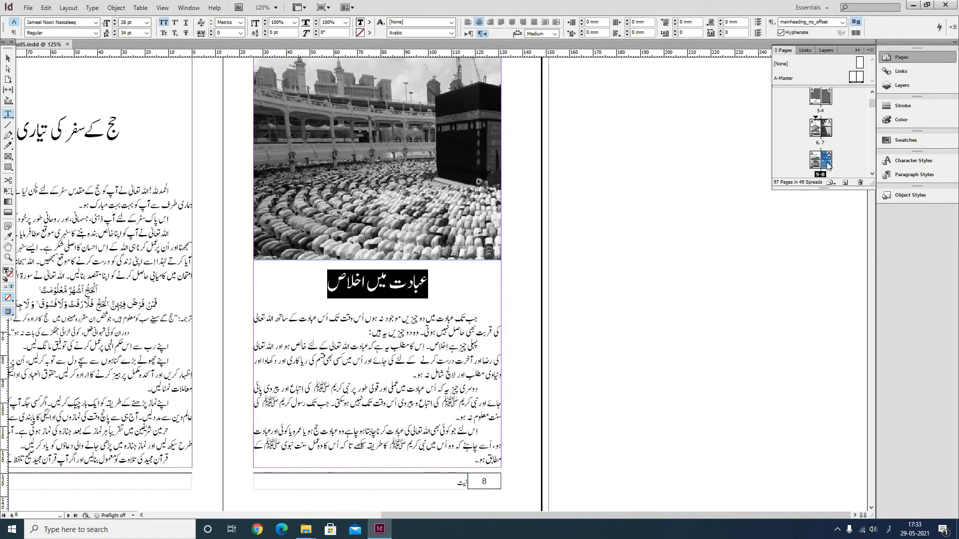
left_click(871, 50)
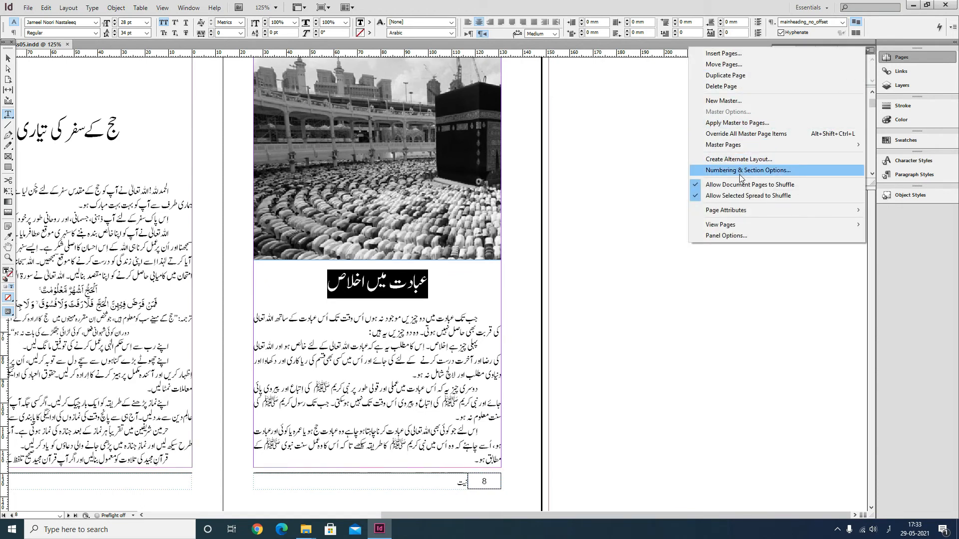
left_click(763, 170)
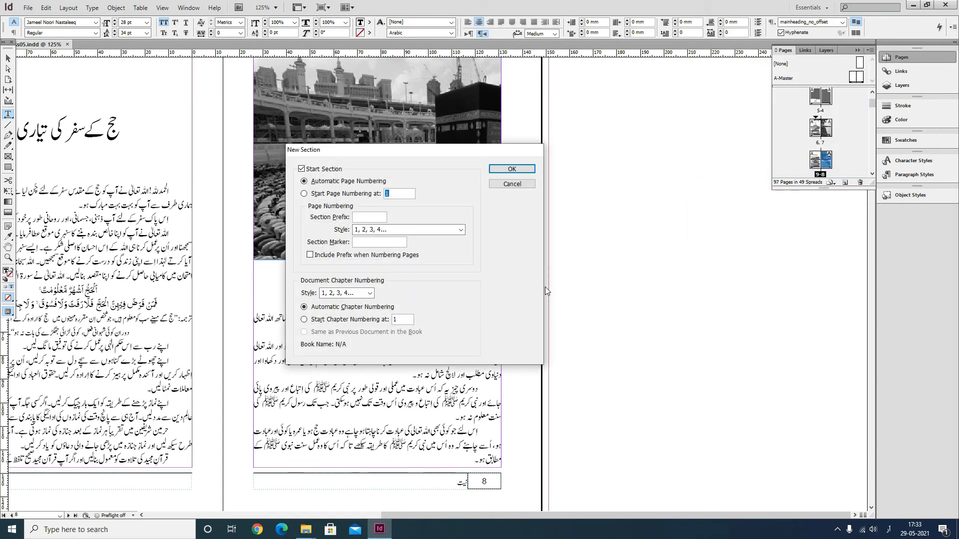
left_click(381, 243)
key("ctrl+v")
left_click(504, 169)
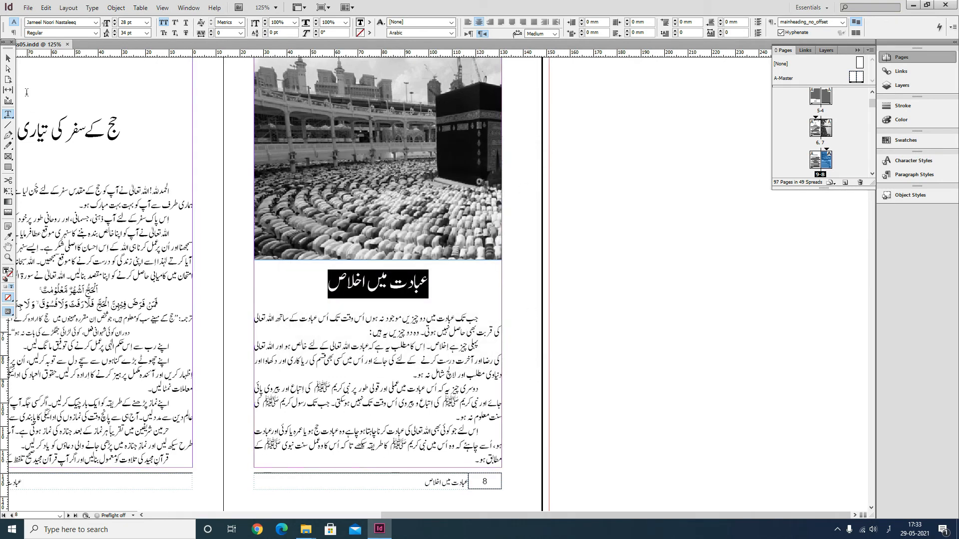
Check the chapter title in the footers of pages 8 to 13
left_click(8, 58)
left_click_drag(74, 449, 242, 392)
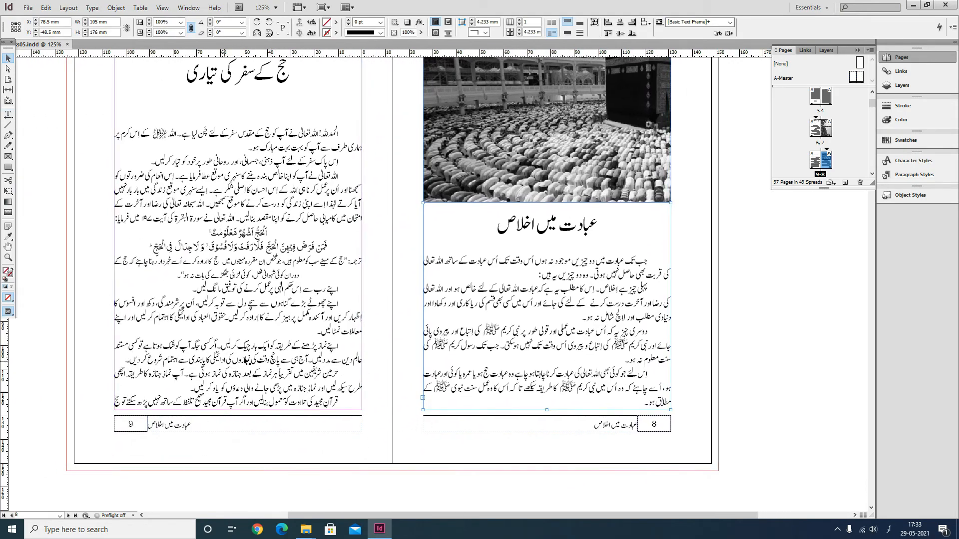
scroll(264, 344, "down", 3)
scroll(330, 349, "down", 12)
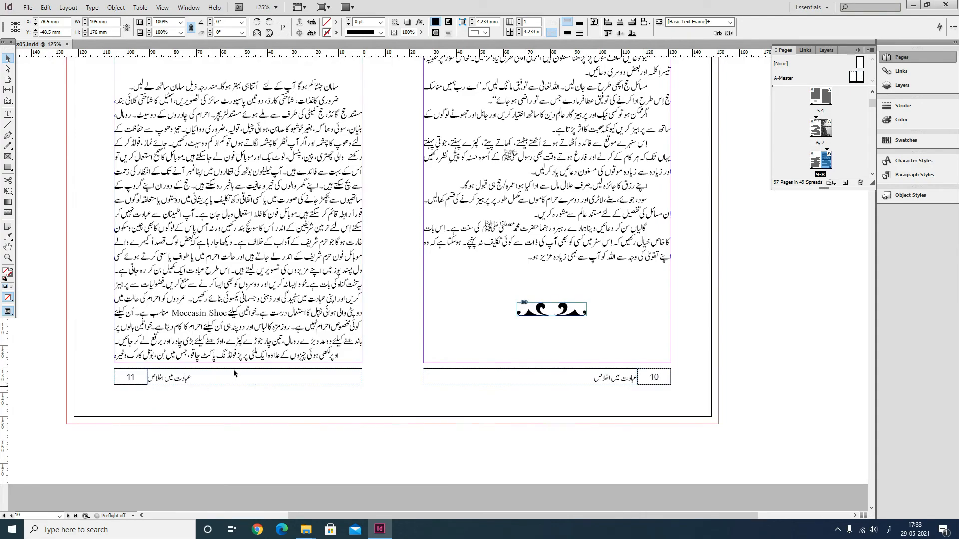
scroll(566, 426, "up", 5)
scroll(505, 401, "down", 6)
scroll(280, 353, "down", 10)
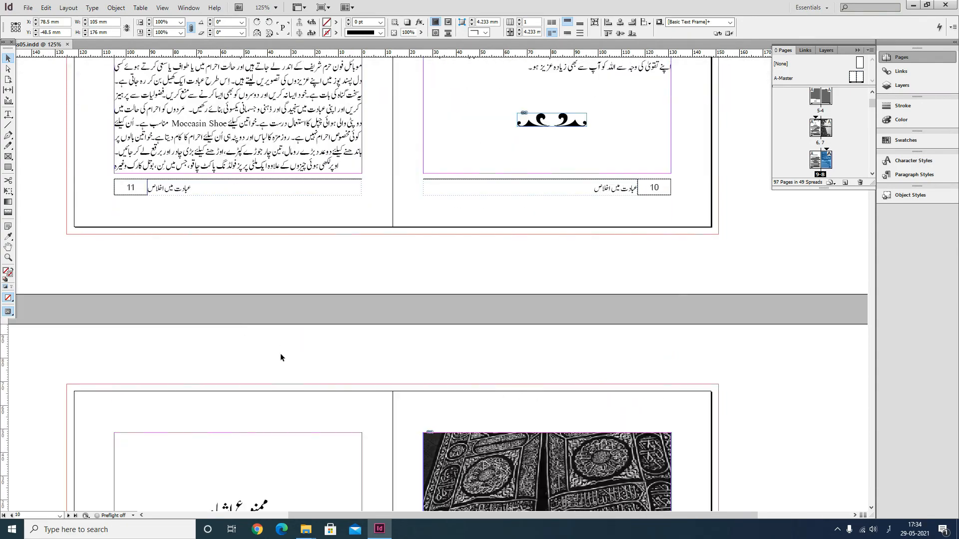
scroll(294, 361, "up", 6)
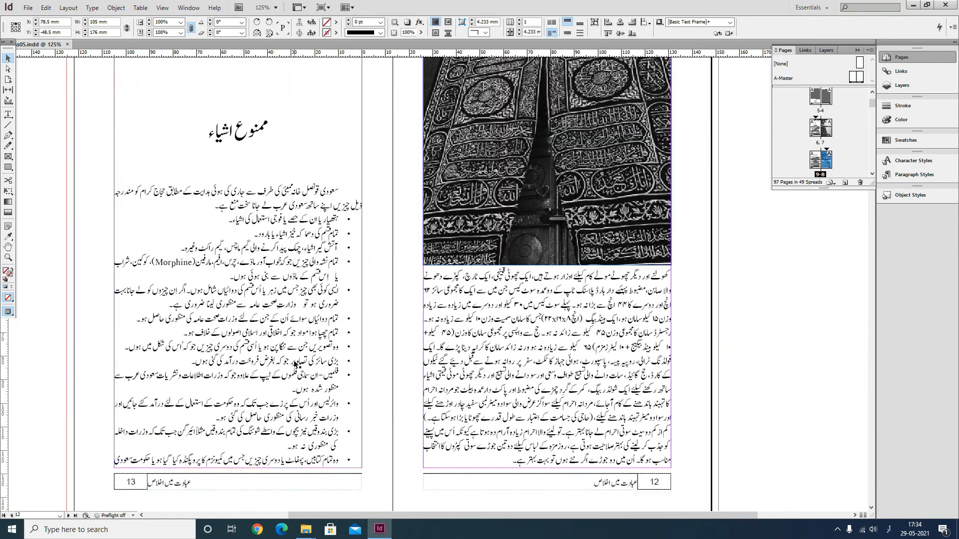
scroll(362, 400, "down", 2)
Review the footers again from the contents spread to page 11, with the view reduced to 75%
scroll(362, 401, "up", 20)
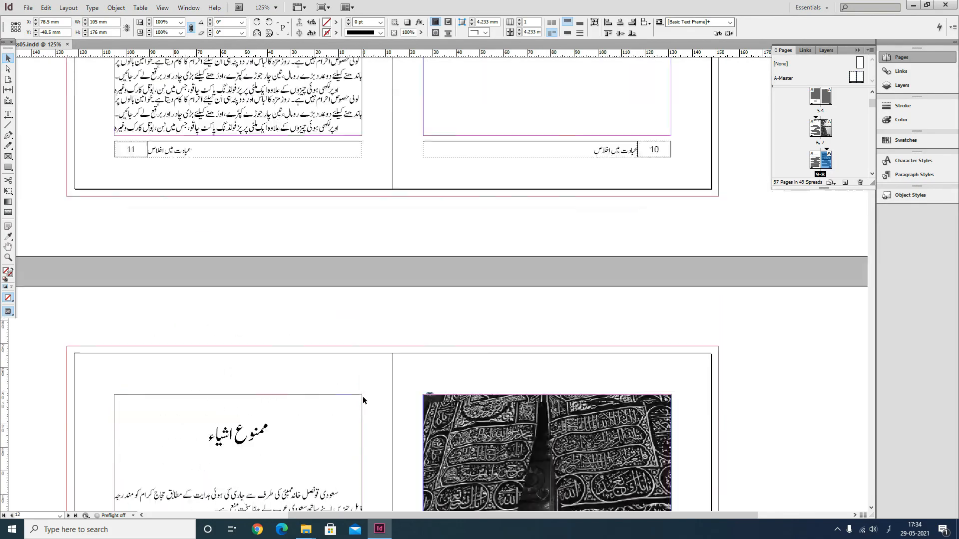
scroll(361, 393, "up", 15)
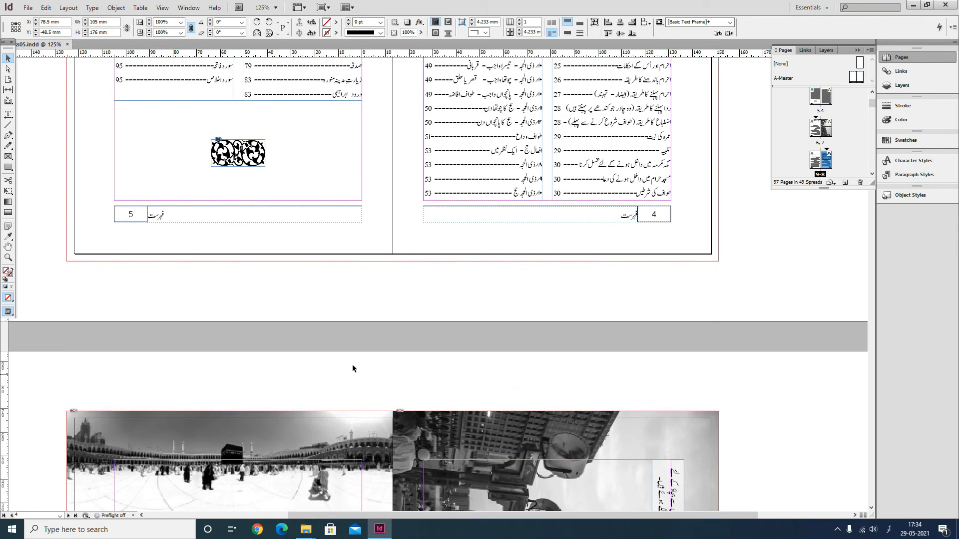
scroll(352, 367, "down", 9)
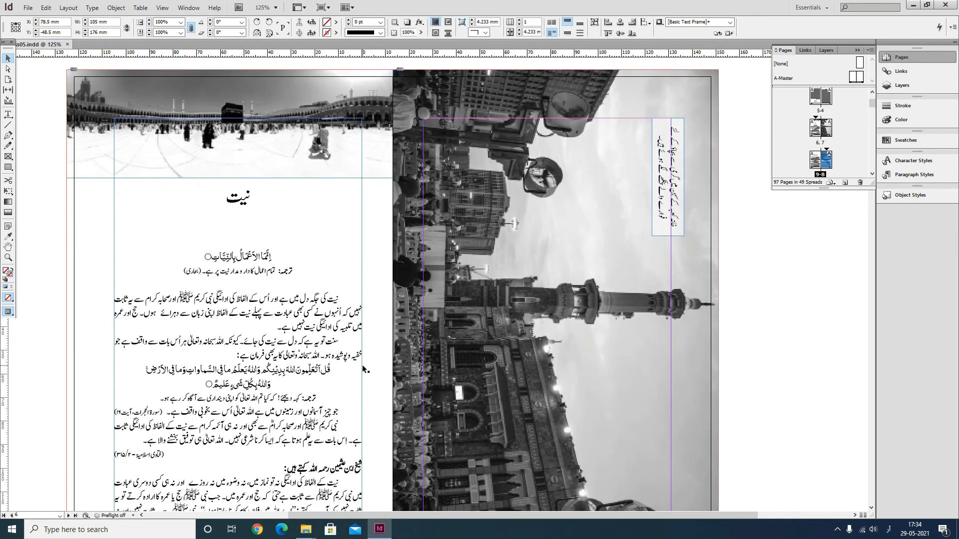
left_click(275, 312, "ctrl+alt")
left_click(274, 310, "ctrl+alt")
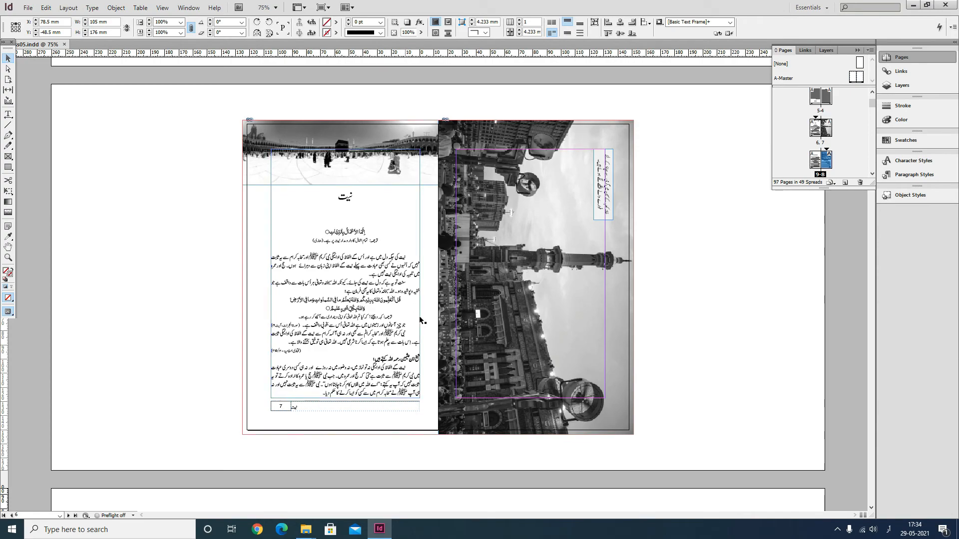
scroll(383, 318, "up", 8)
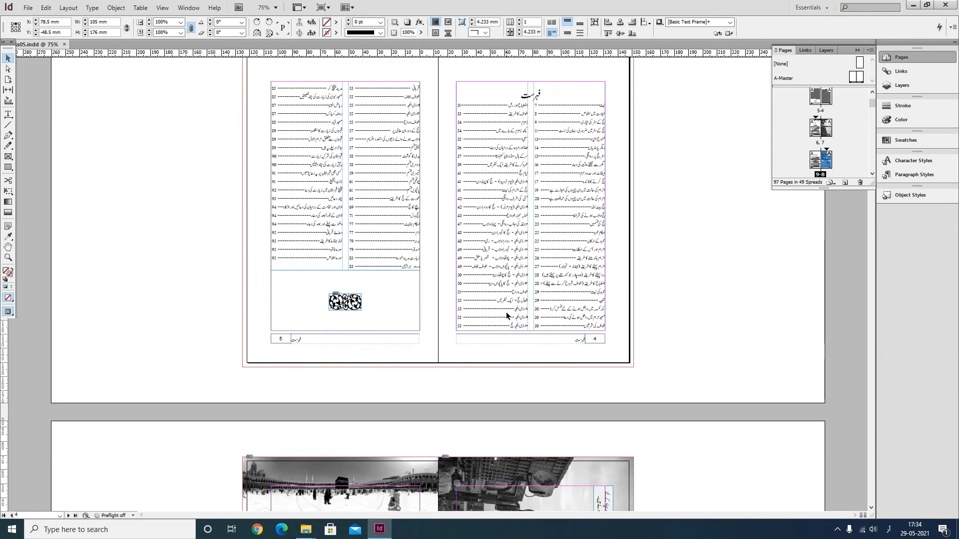
scroll(506, 312, "down", 8)
scroll(518, 327, "down", 15)
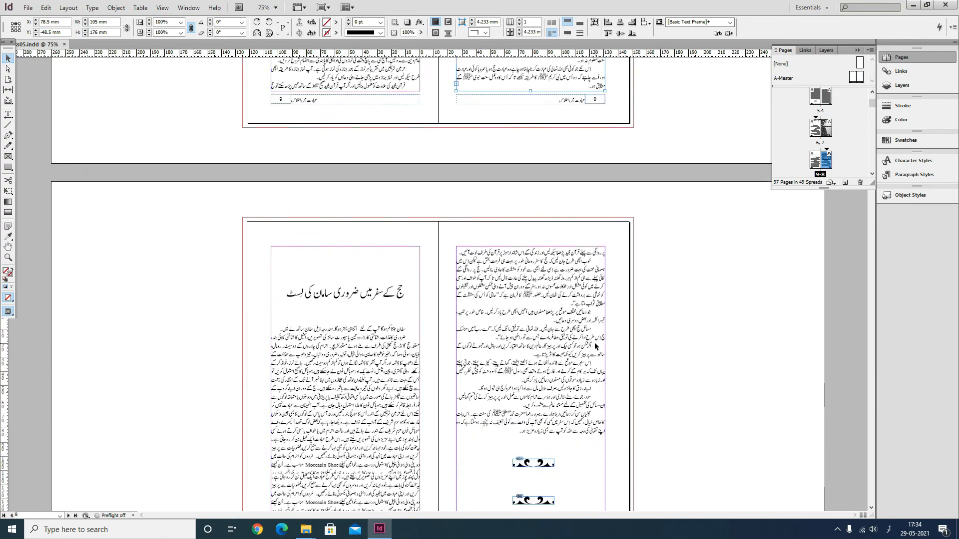
Delete the ornament image below the text on page 10
left_click(721, 293)
key("ctrl+space")
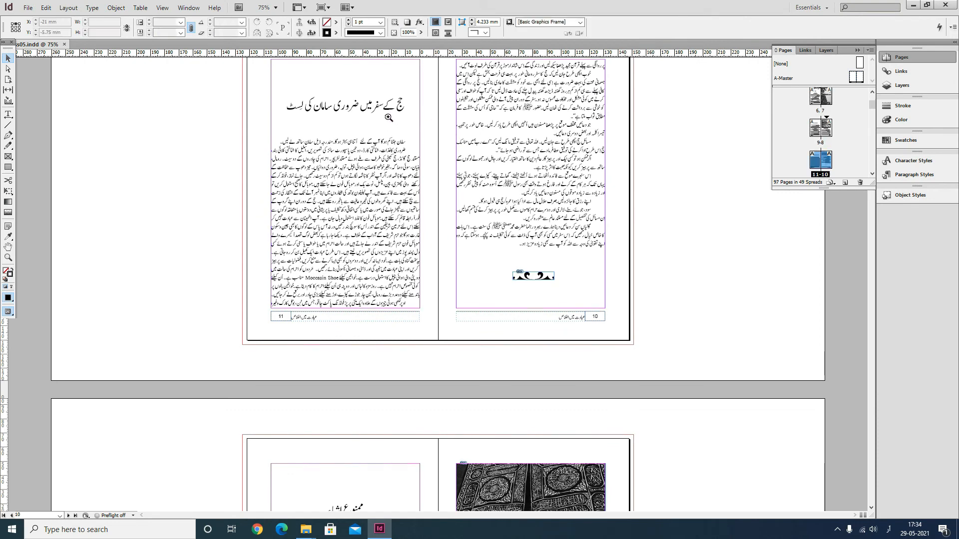
left_click_drag(387, 116, 675, 367)
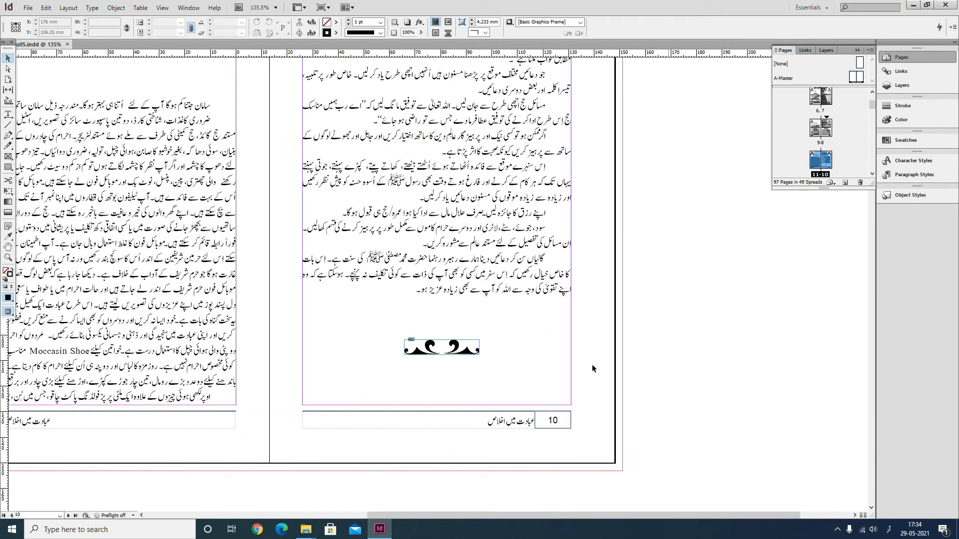
key("Delete")
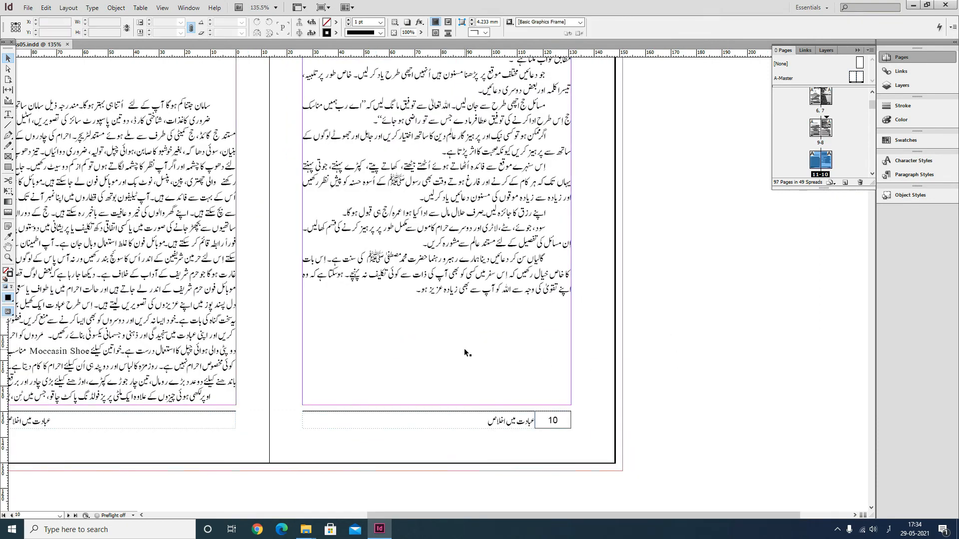
Place the image kids_sehan_new.tif over the lower part of page 10 and its footer, about 139 mm wide and 104 mm high
left_click(27, 9)
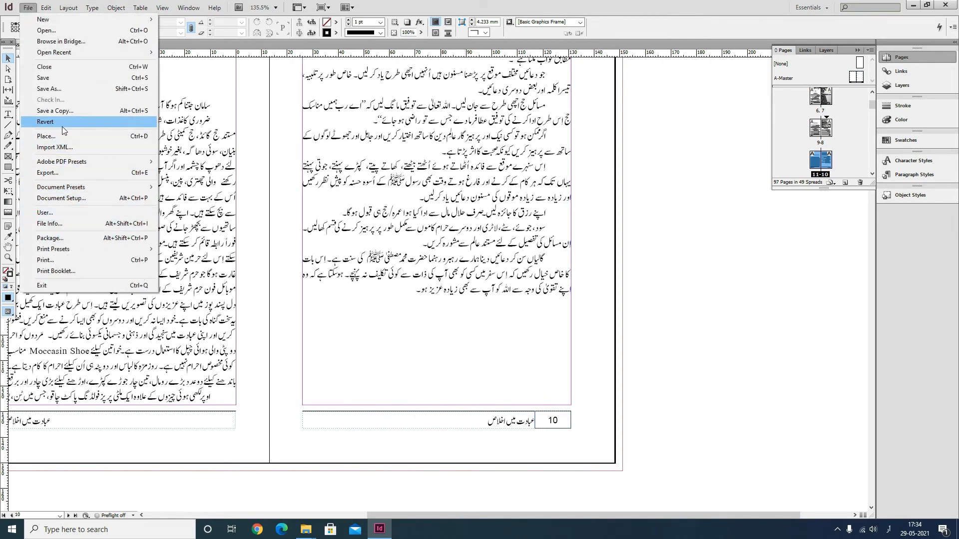
left_click(62, 136)
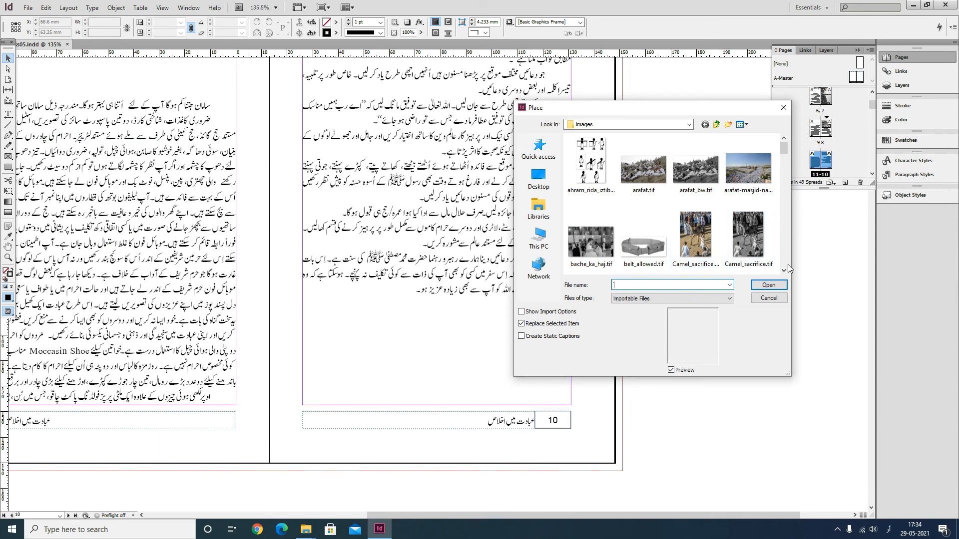
scroll(784, 272, "down", 6)
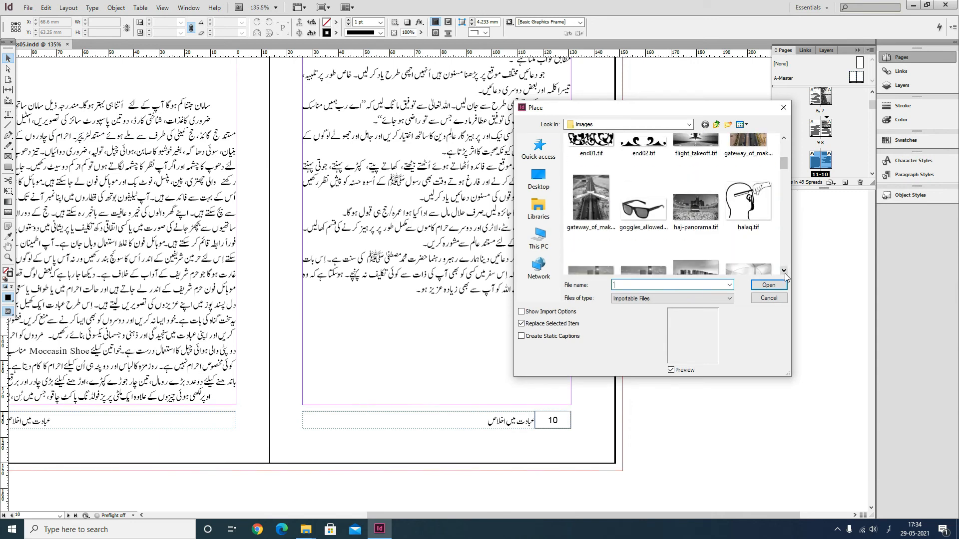
scroll(784, 274, "down", 4)
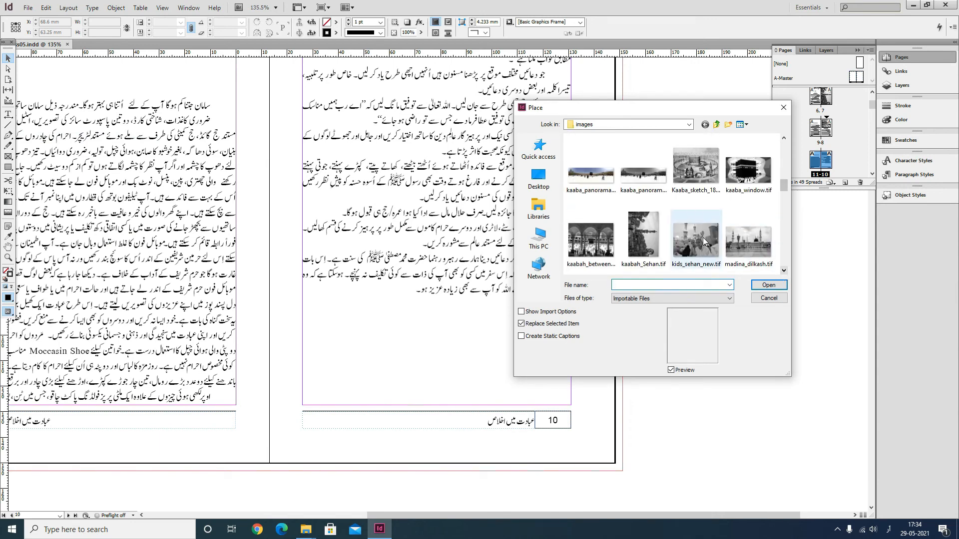
double_click(702, 237)
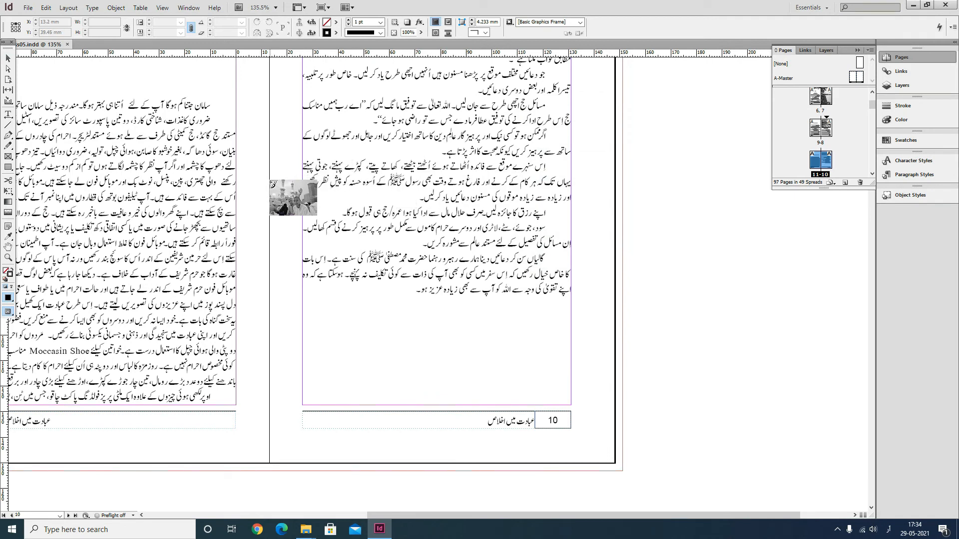
left_click_drag(273, 184, 623, 500)
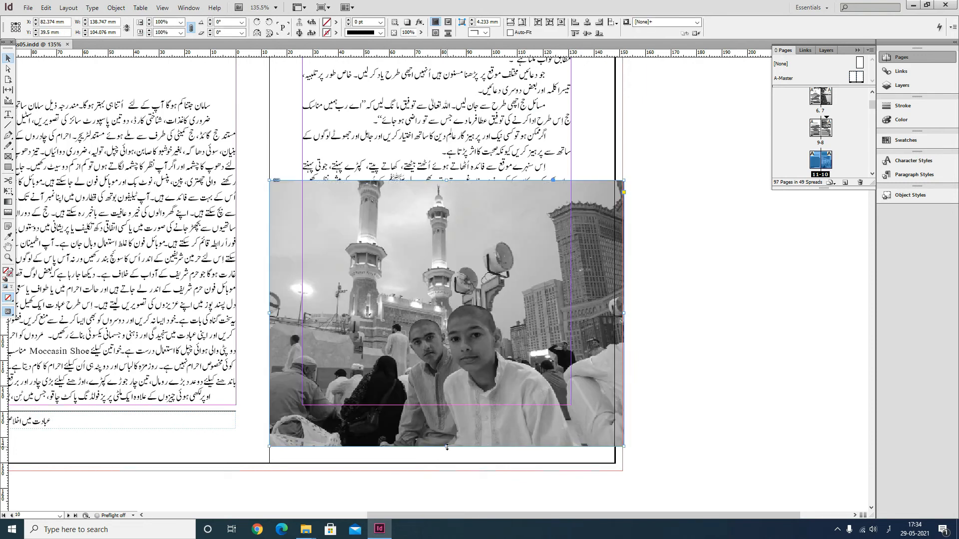
Resize the page 10 photo frame to the bleed edges, about 138 mm wide and 114 mm high, and fill the frame proportionally
left_click_drag(446, 447, 446, 470)
left_click(602, 415)
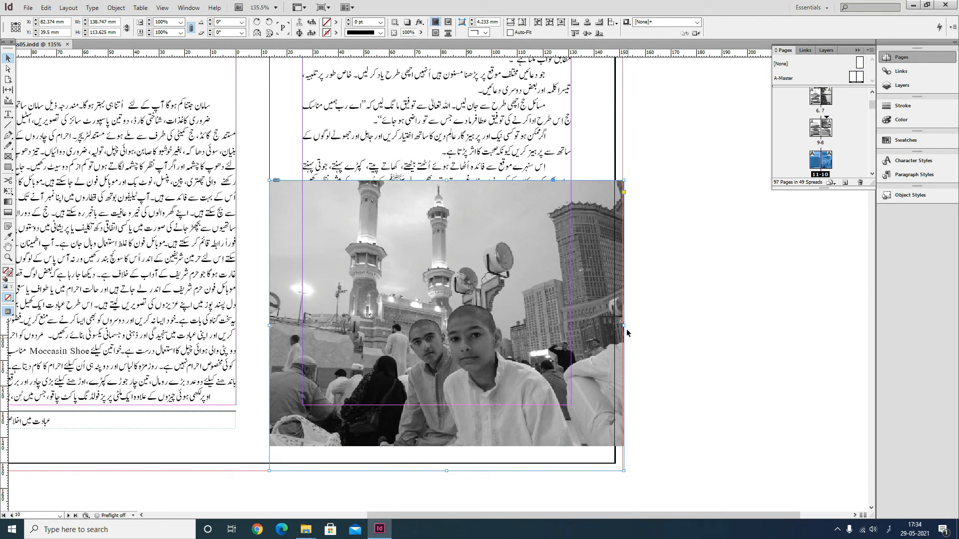
left_click_drag(625, 326, 623, 327)
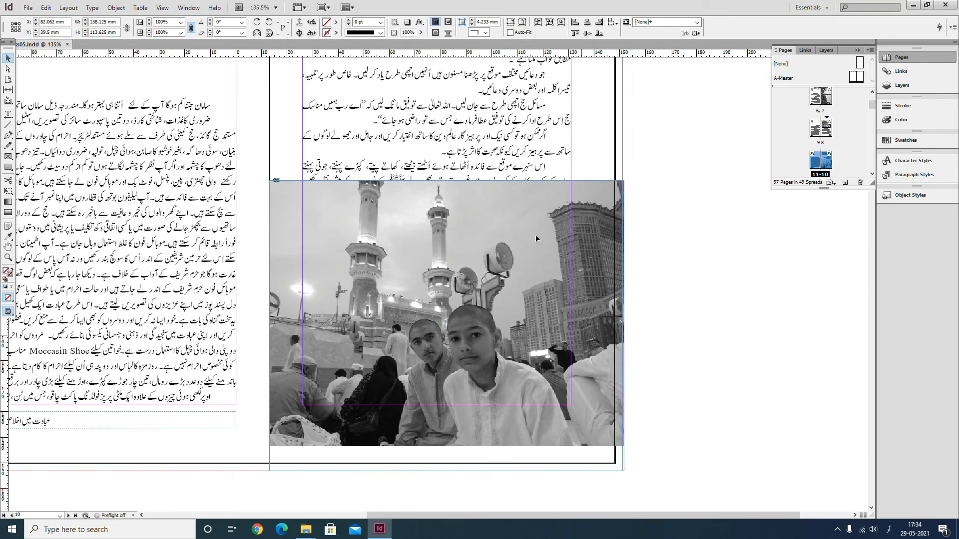
right_click(513, 212)
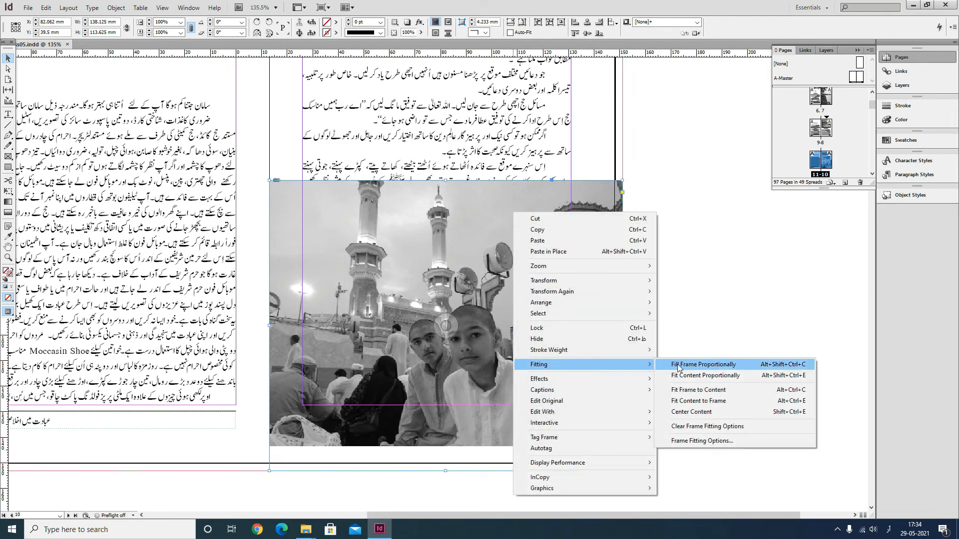
left_click(672, 364)
left_click(714, 248)
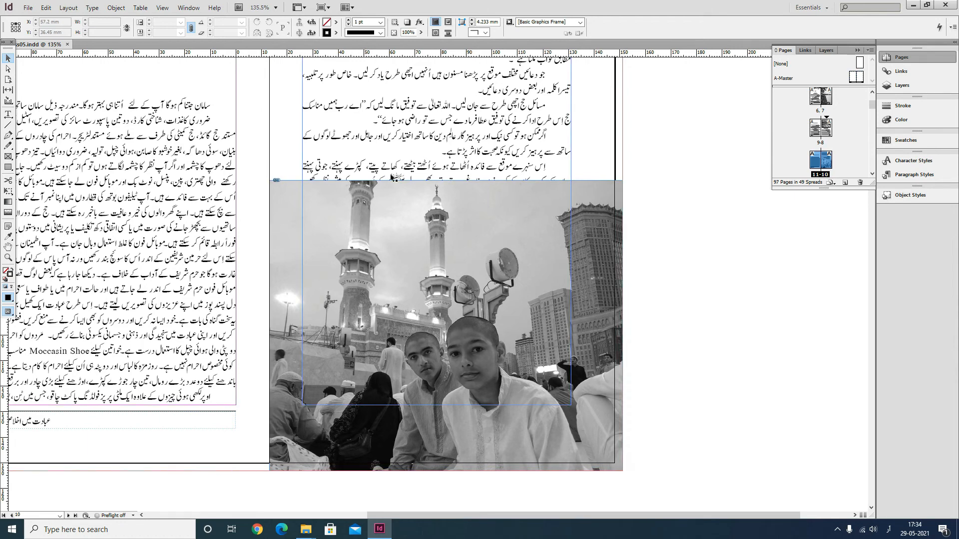
Fade out the upper part of the page 10 photo with a vertical gradient feather so it blends into the page
scroll(373, 143, "up", 3)
scroll(373, 143, "left", 2)
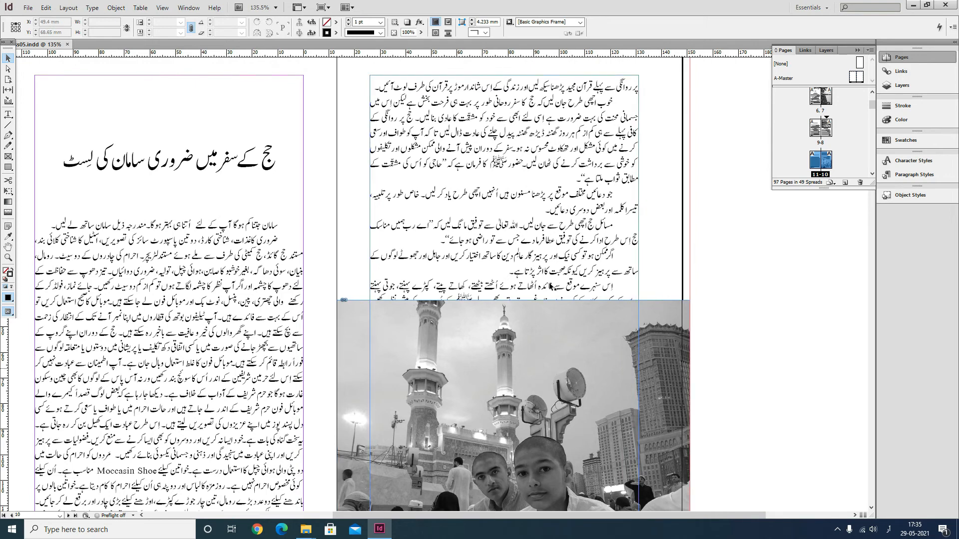
left_click_drag(487, 399, 302, 236)
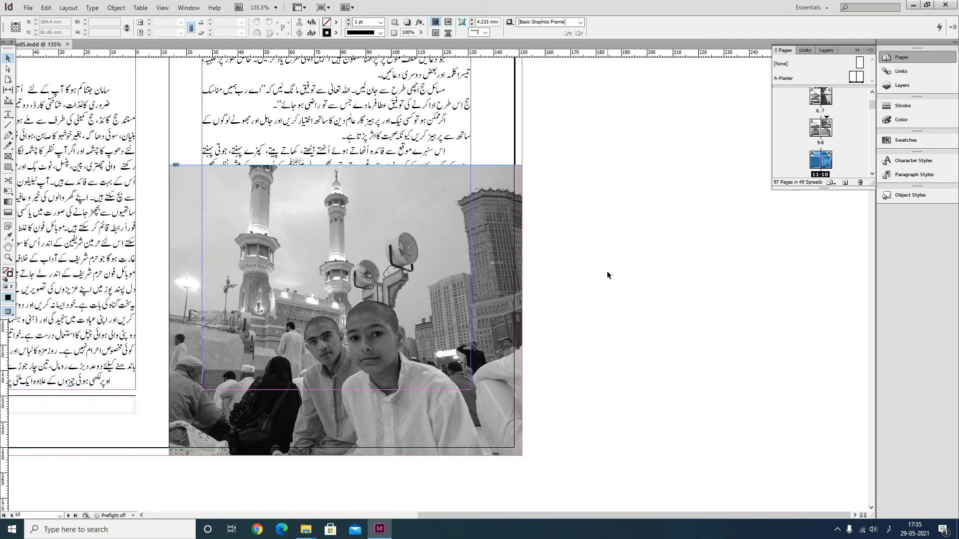
left_click(494, 183)
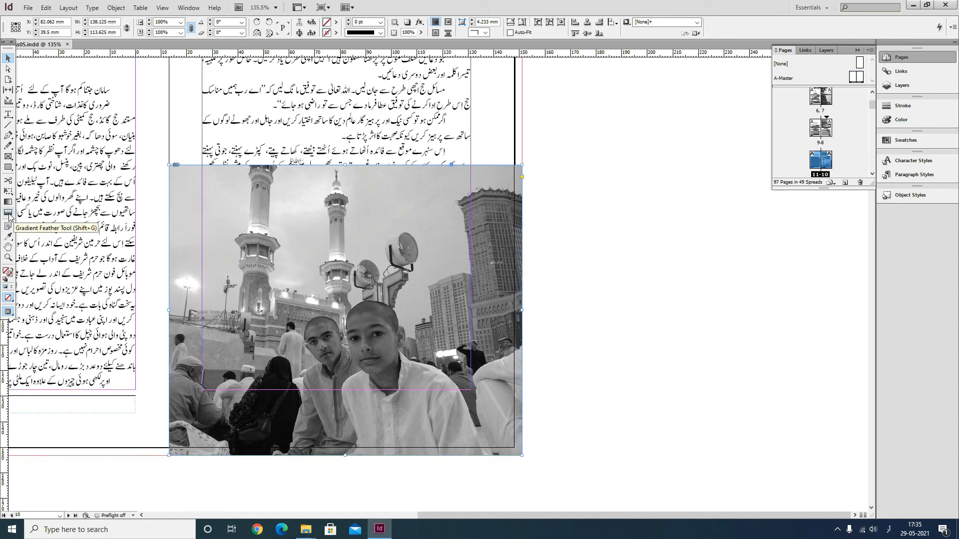
left_click(8, 214)
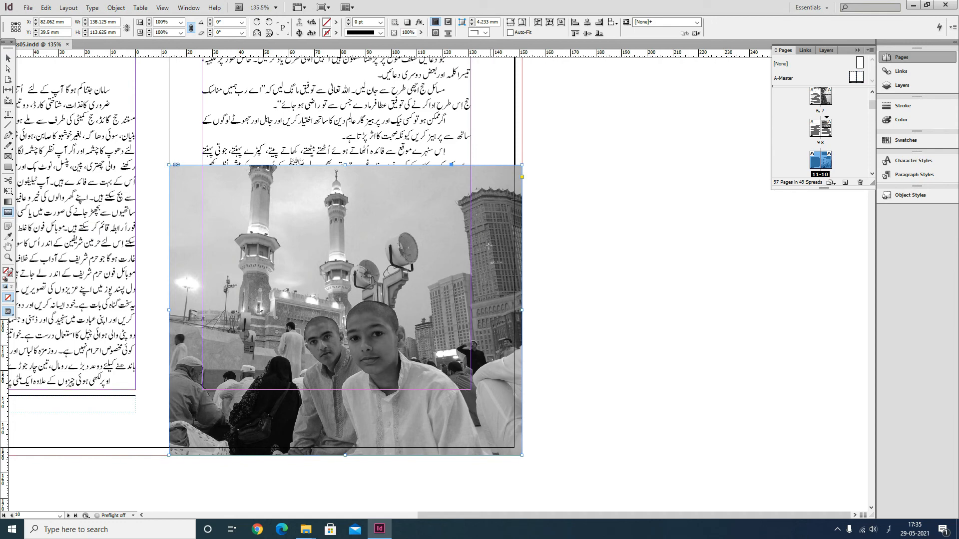
left_click_drag(489, 265, 501, 161)
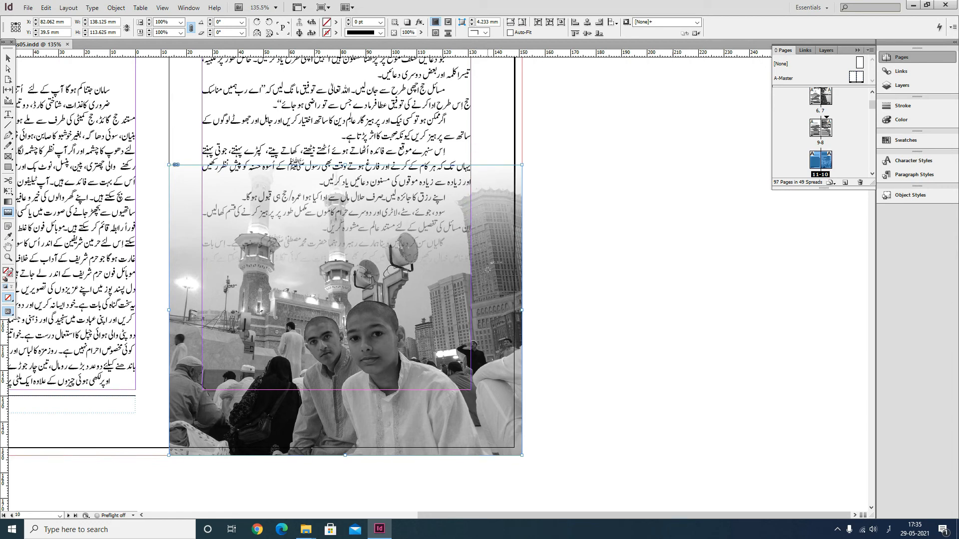
left_click_drag(484, 271, 484, 227)
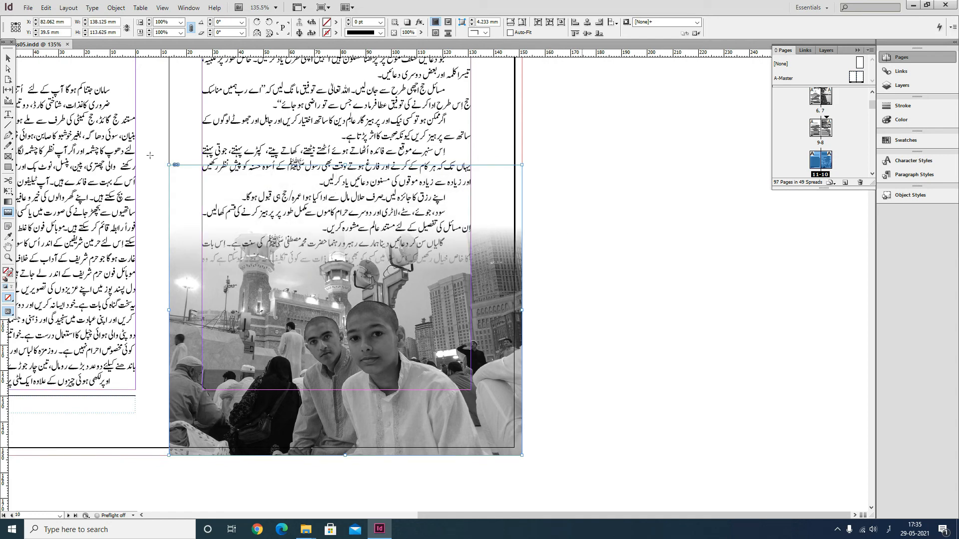
key("v")
left_click(599, 279)
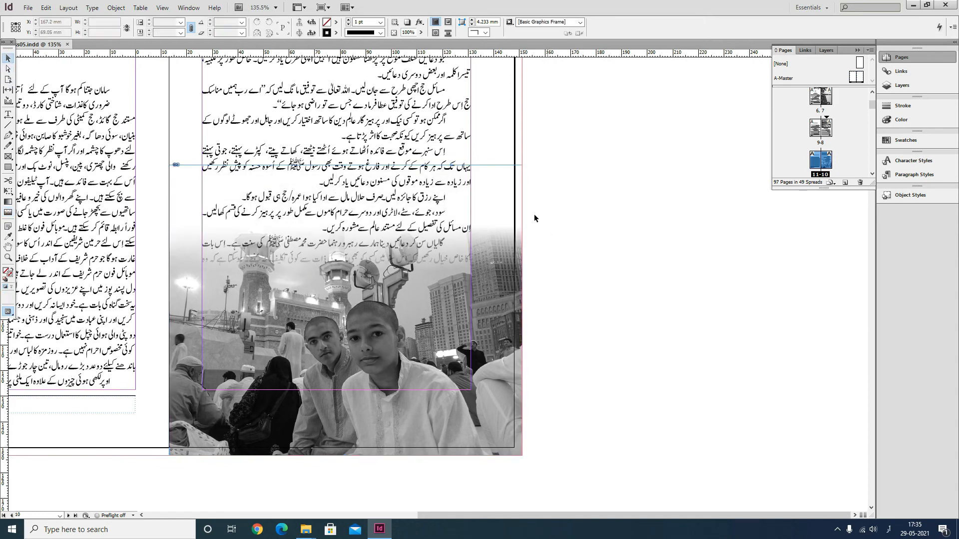
Send the faded photo on page 10 to the back, behind the body text
left_click(500, 188)
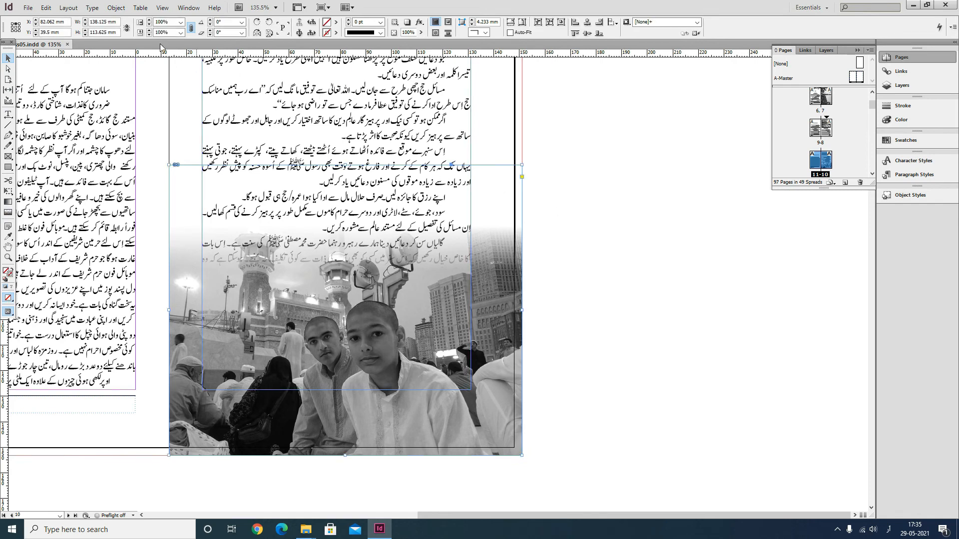
left_click(74, 9)
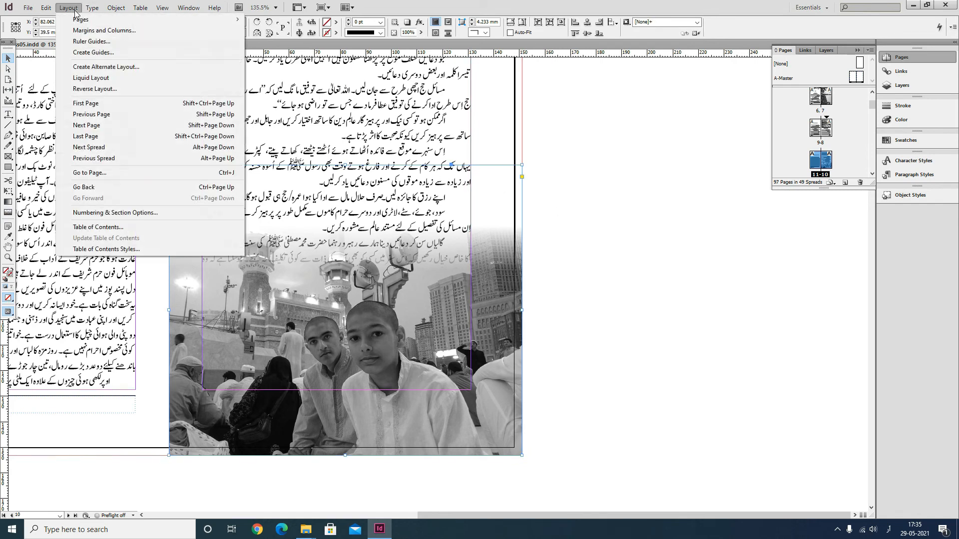
left_click(74, 9)
left_click(92, 7)
mouse_move(116, 8)
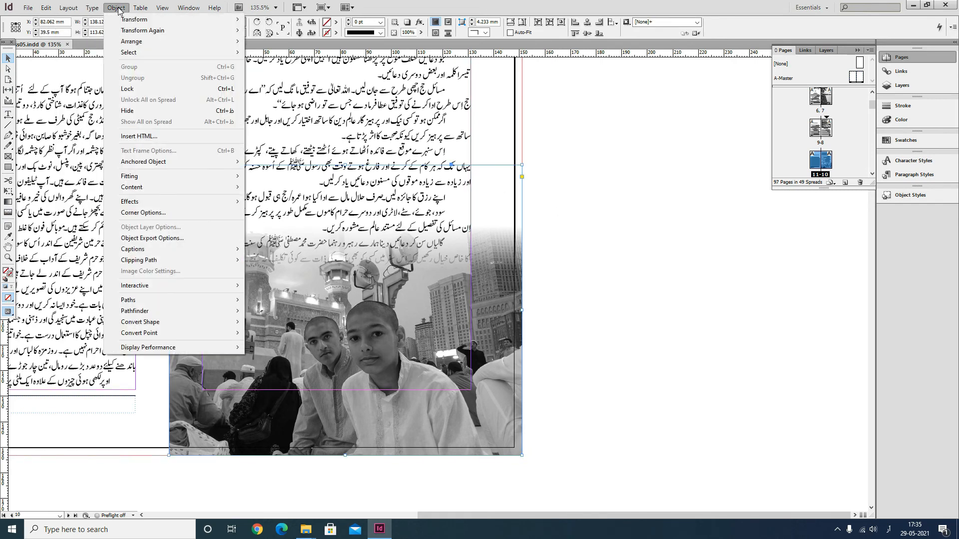
mouse_move(131, 42)
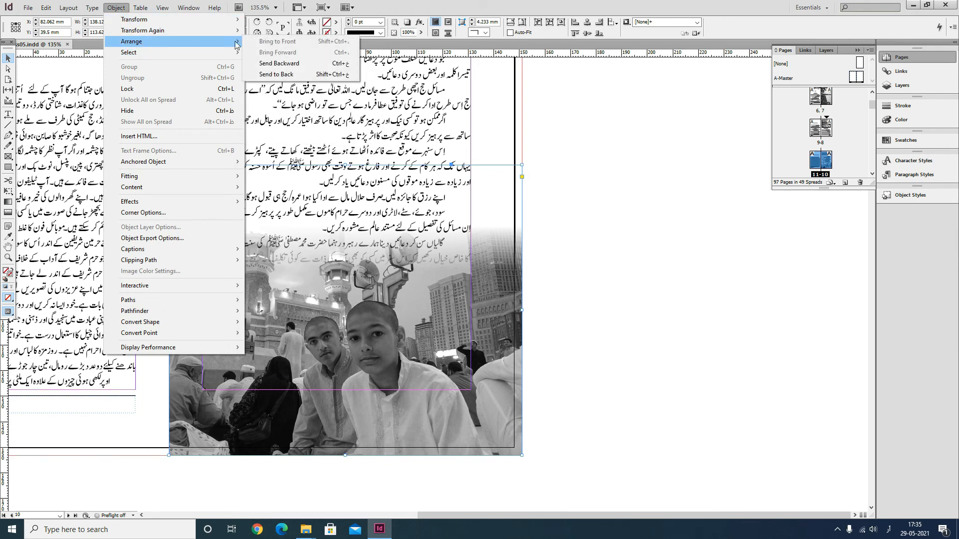
left_click(333, 75)
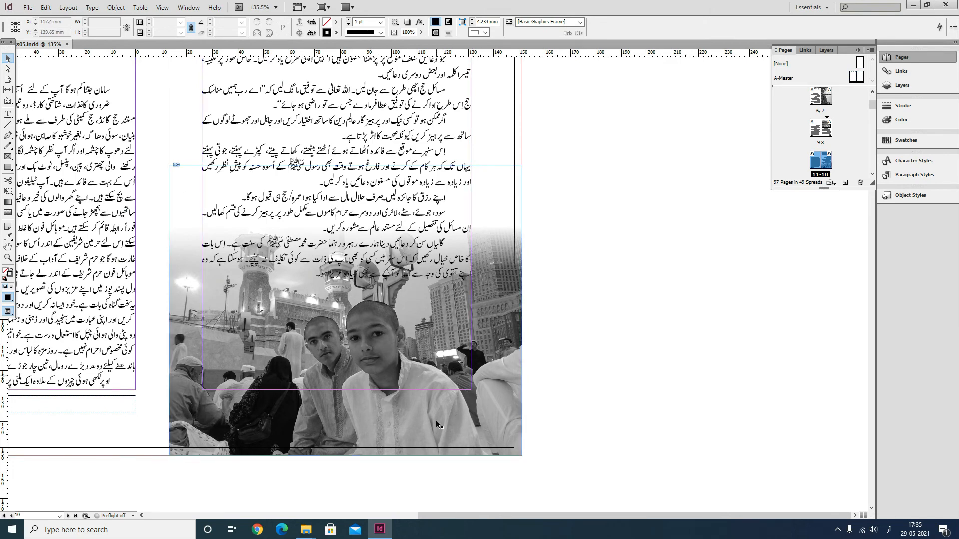
Move the page 10 photo down about 8 mm and trim its frame's lower edge back to the bleed line
left_click(383, 326, "ctrl+alt")
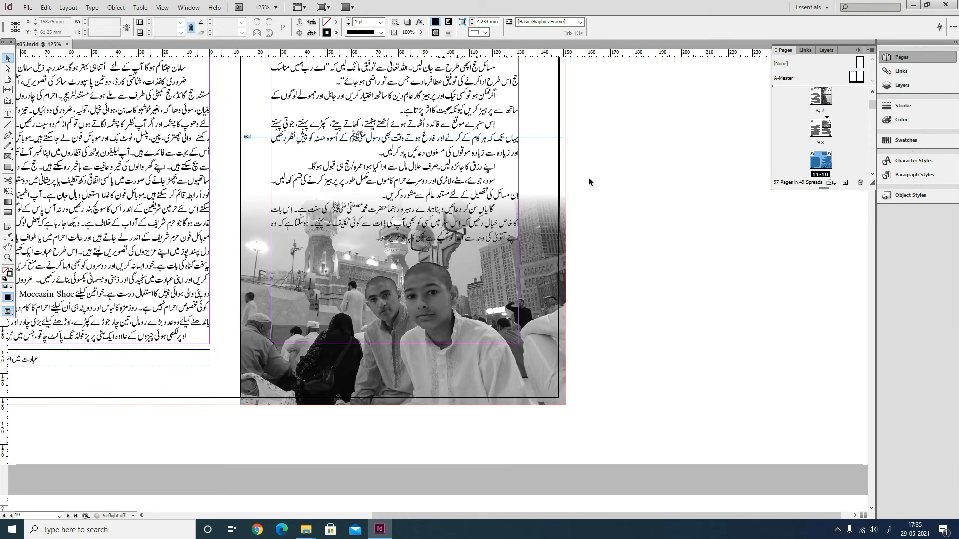
left_click(380, 300, "ctrl+alt")
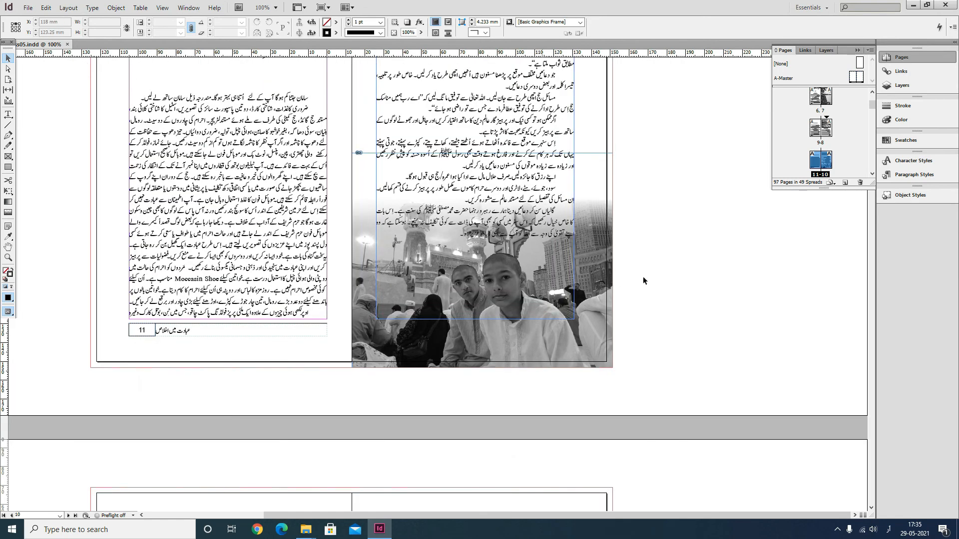
left_click_drag(599, 252, 552, 333)
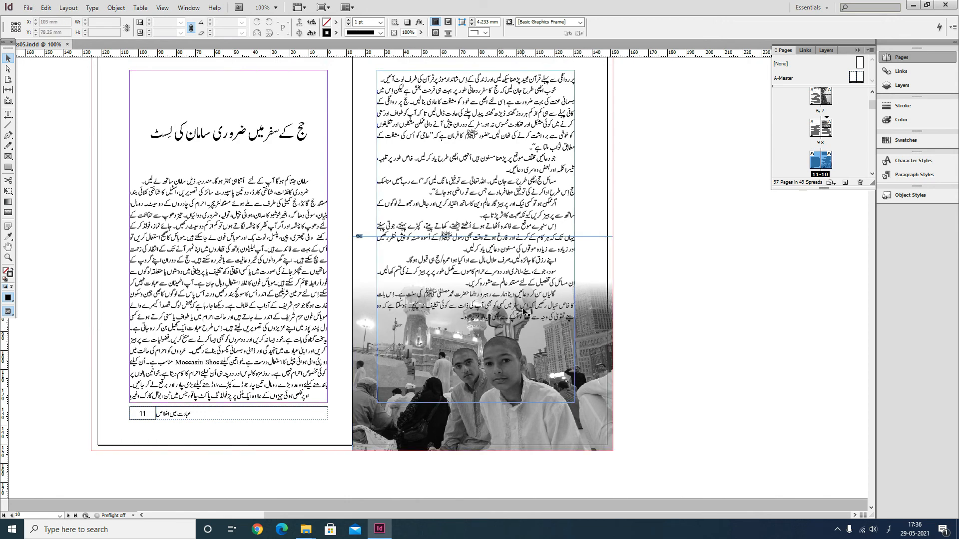
left_click(601, 313)
key("Down")
key("Down")
key("Down")
key("shift+Down")
key("shift+Down")
key("shift+Down")
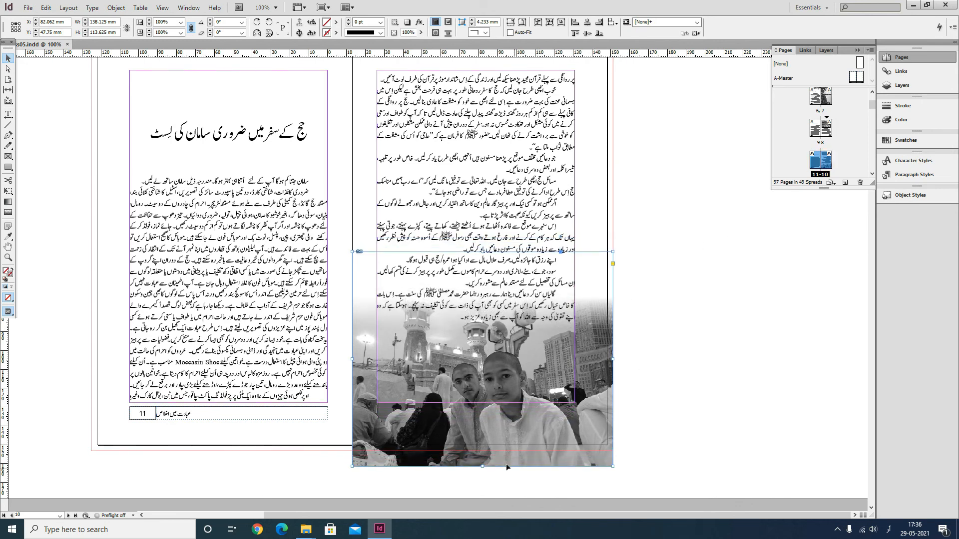
mouse_move(481, 468)
left_mouse_down()
mouse_move(492, 470)
mouse_move(488, 451)
left_mouse_up()
left_click(722, 376)
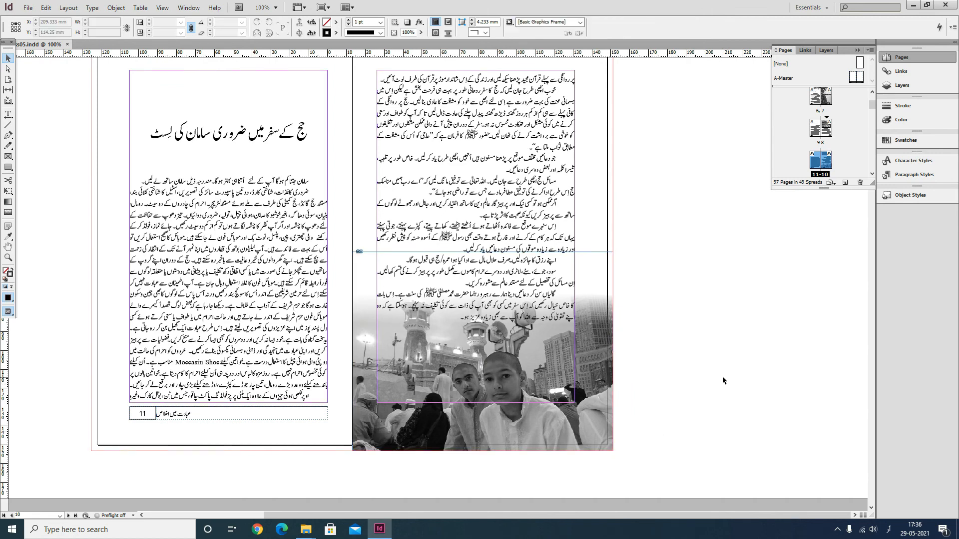
Preview the spread of pages 10 and 11 without guides and in full-screen presentation mode
key("w")
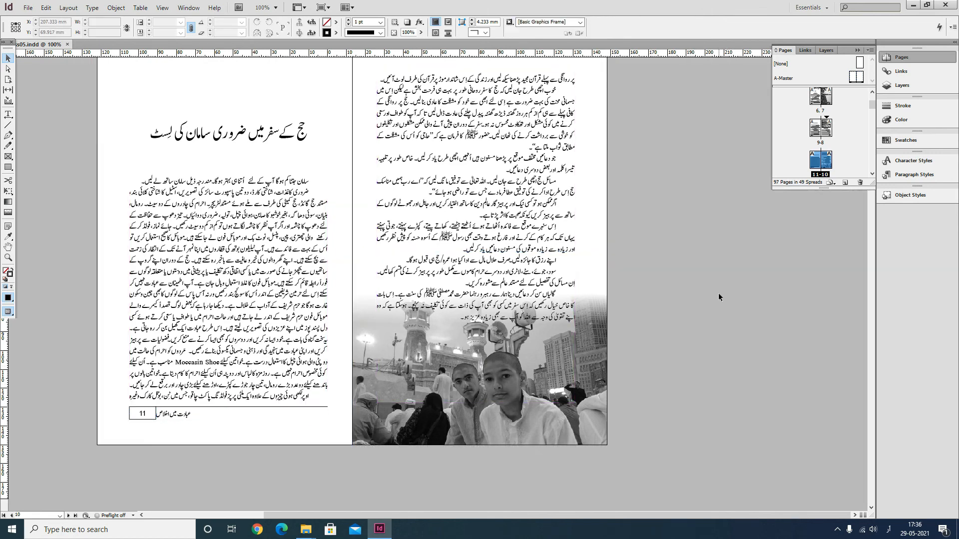
key("shift+w")
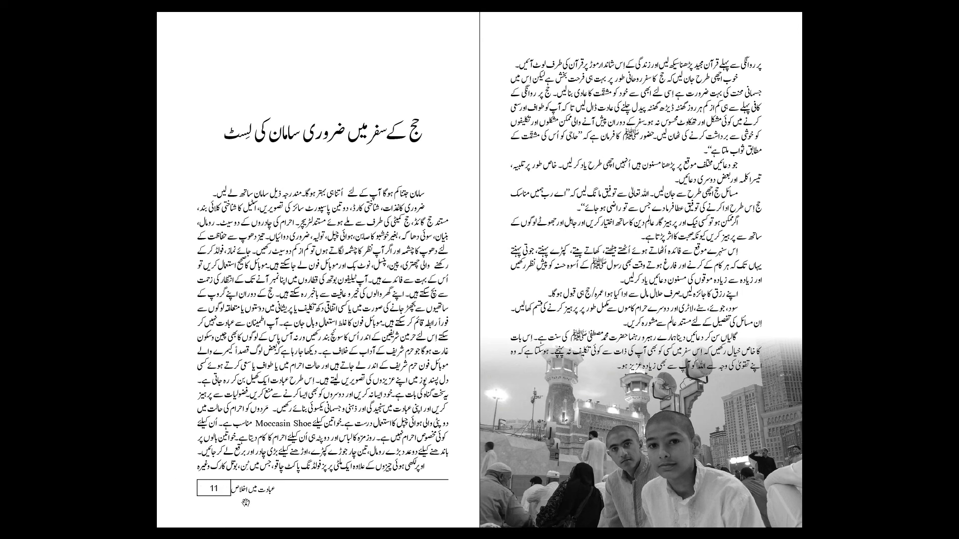
key("Escape")
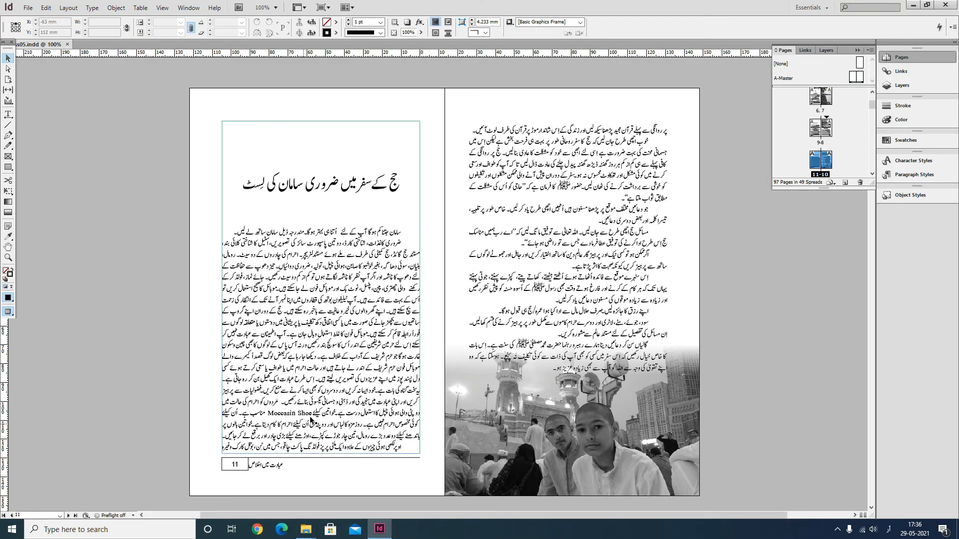
Open the A-Master spread with guides shown and set the left page's Section text frame's reference point to its inner edge
double_click(785, 78)
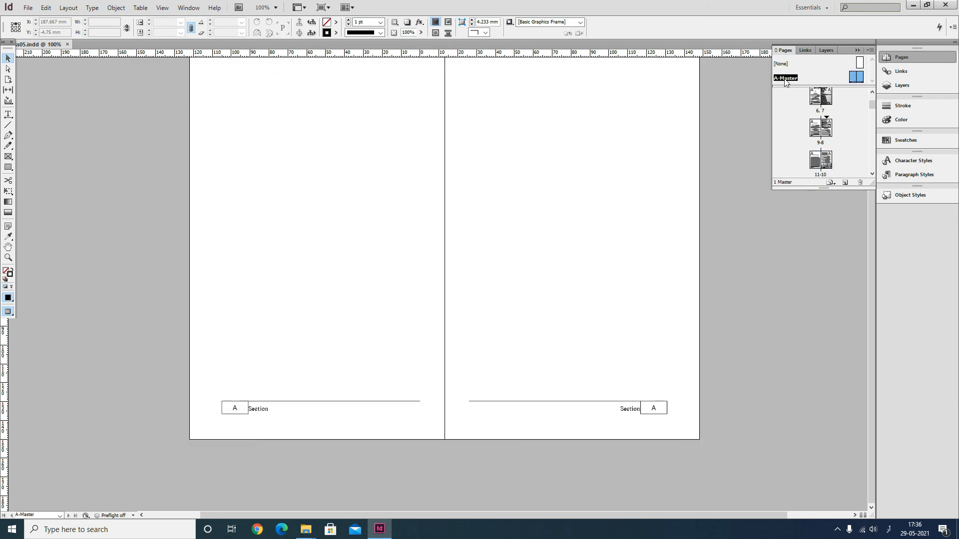
key("w")
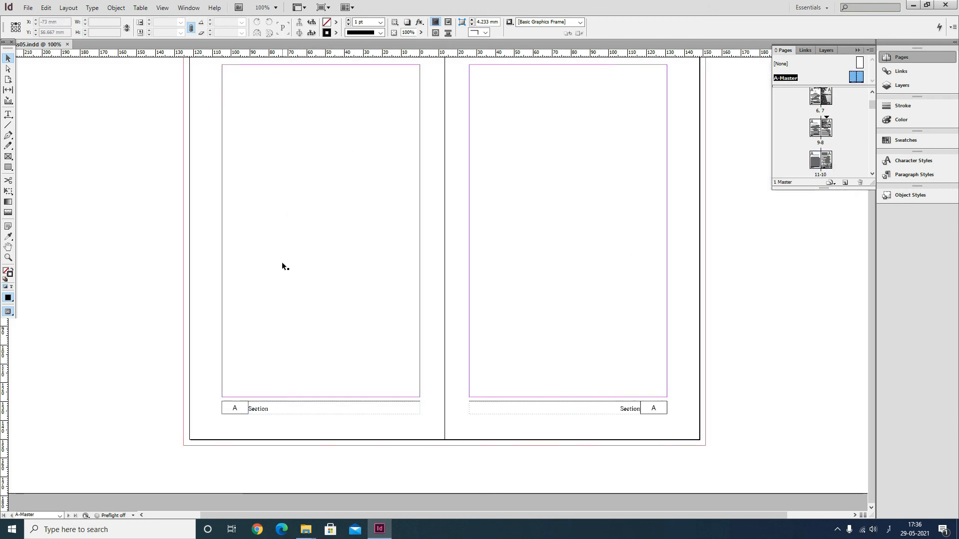
left_click(302, 408)
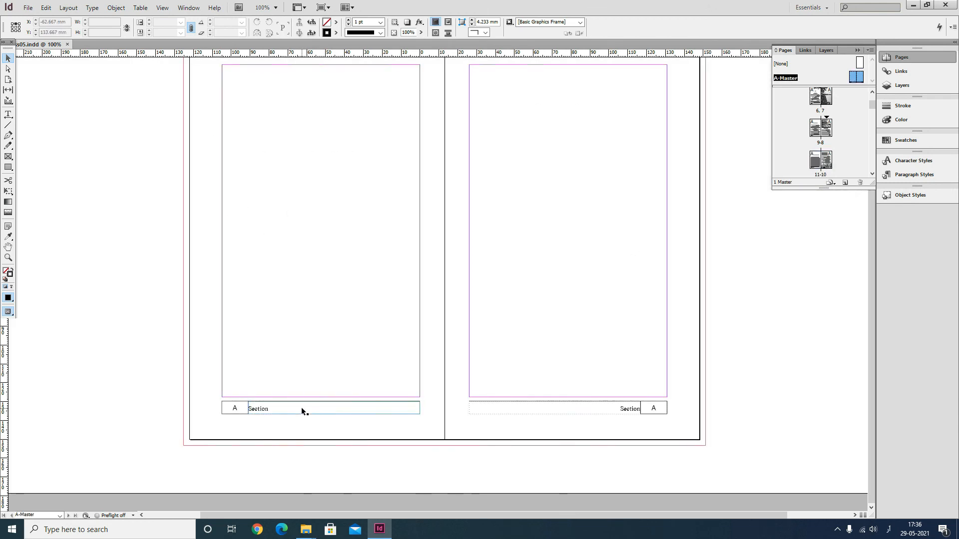
left_click(17, 27)
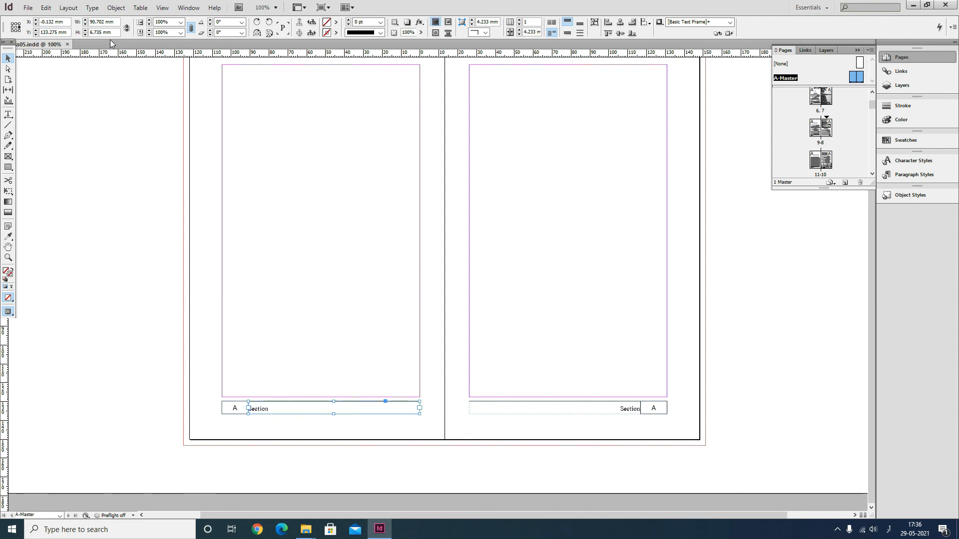
left_click(114, 22)
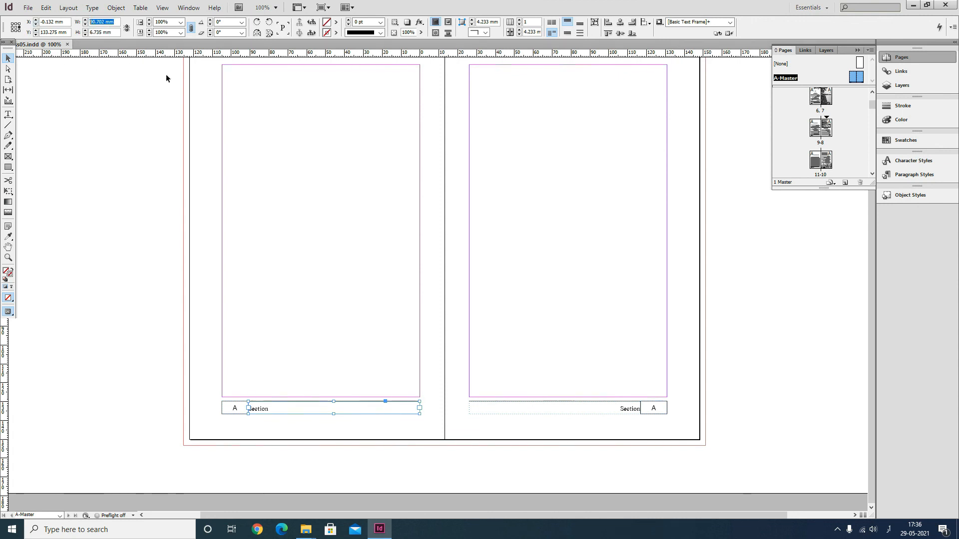
type("5")
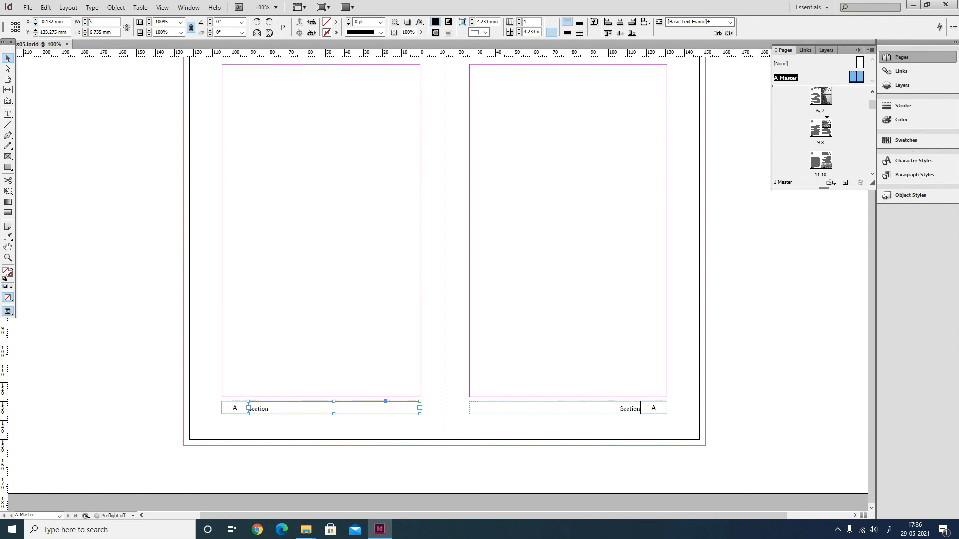
key("Return")
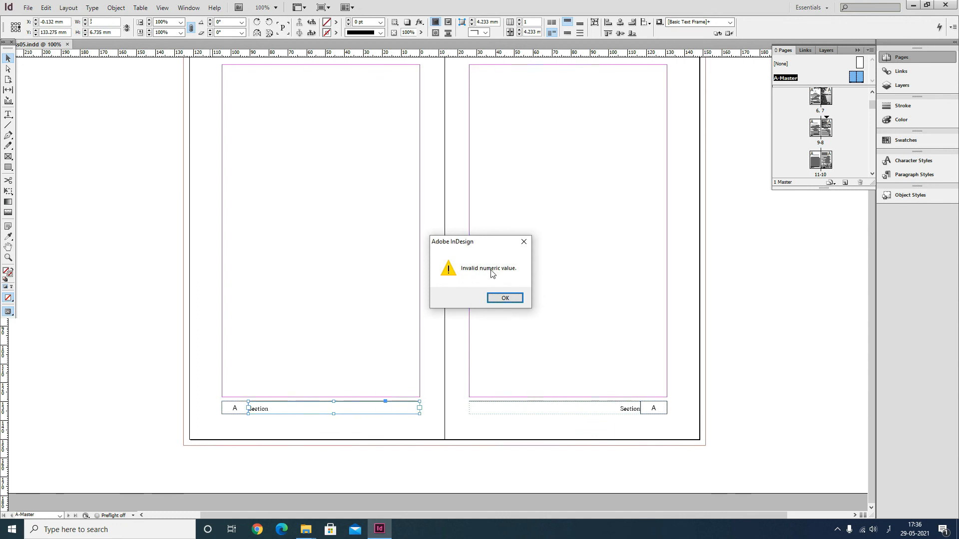
left_click(505, 298)
Change the keyboard input to English (United States) and set the left page's Section text frame width to 85 mm
left_click(888, 531)
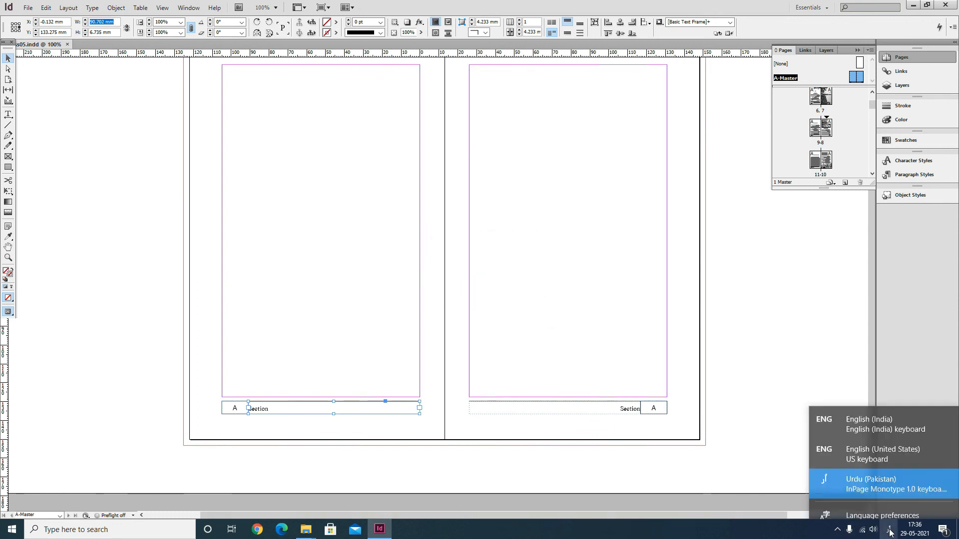
left_click(870, 452)
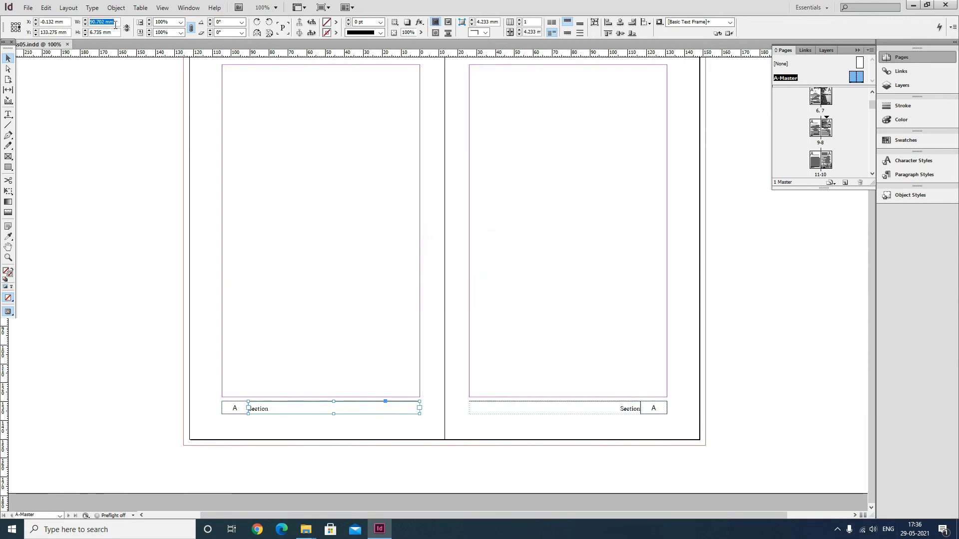
type("85")
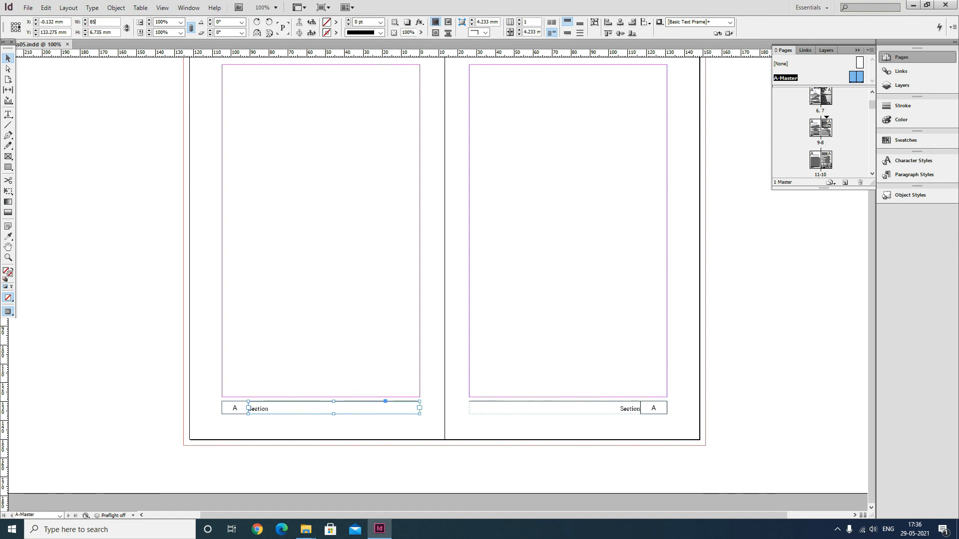
key("Return")
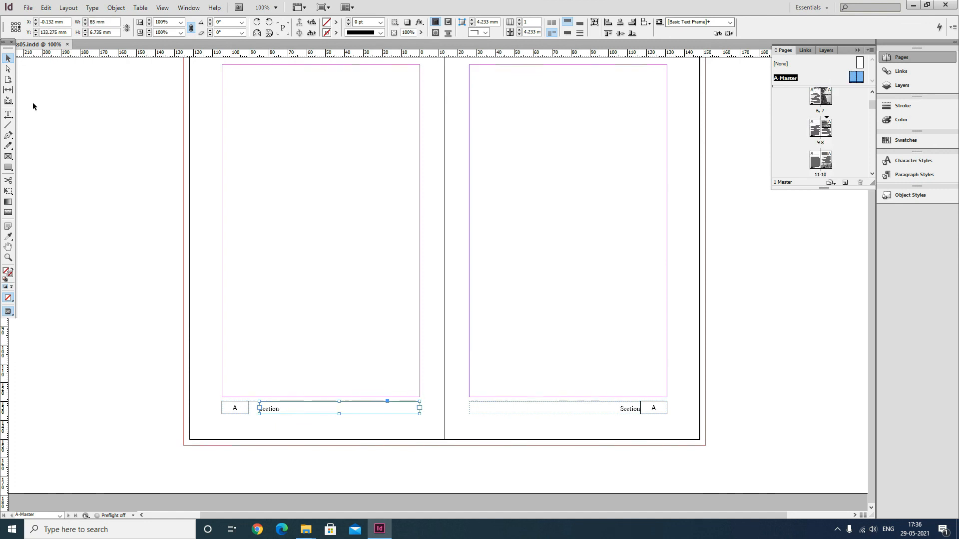
Set the right page's Section text frame width to 85 mm, keeping its inner edge fixed, and check the footers on pages 8 and 9
left_click(522, 407)
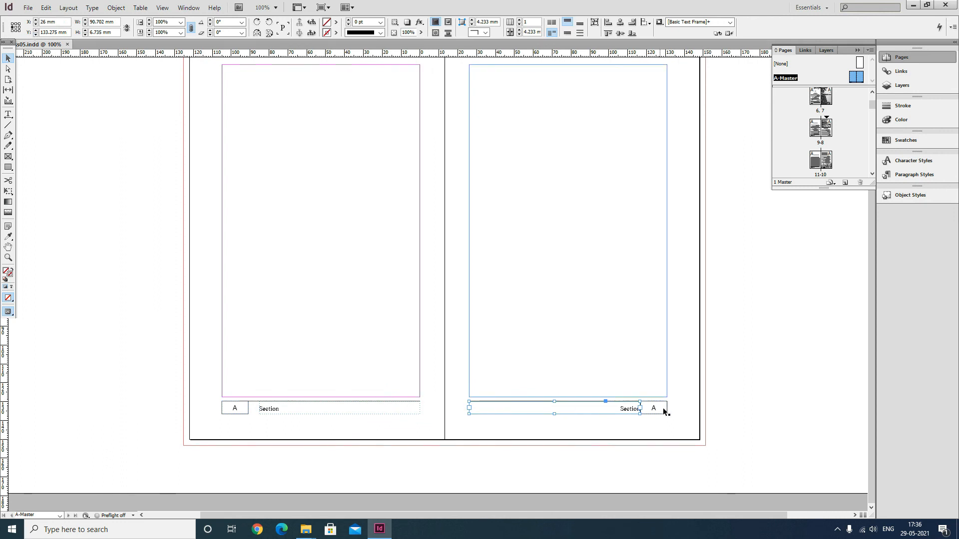
left_click_drag(115, 22, 15, 17)
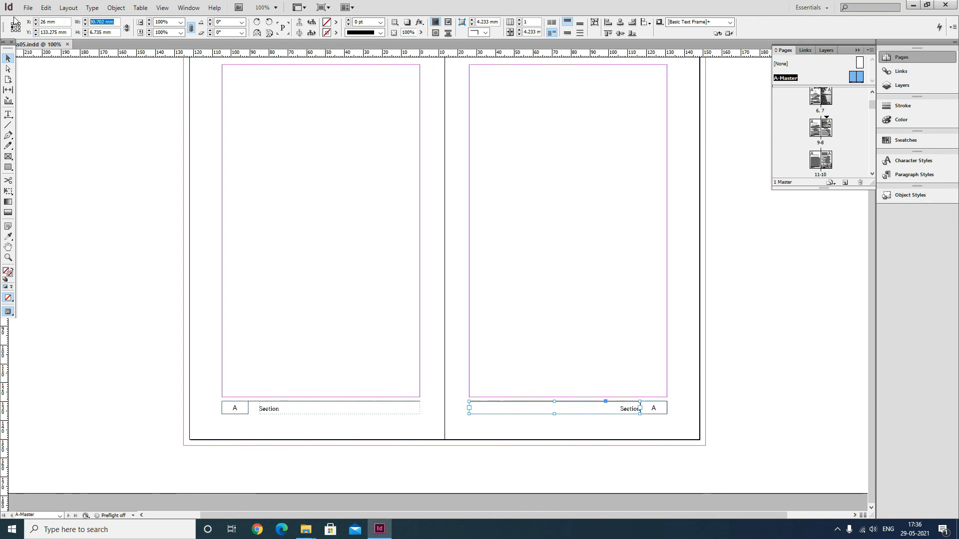
type("85")
key("Return")
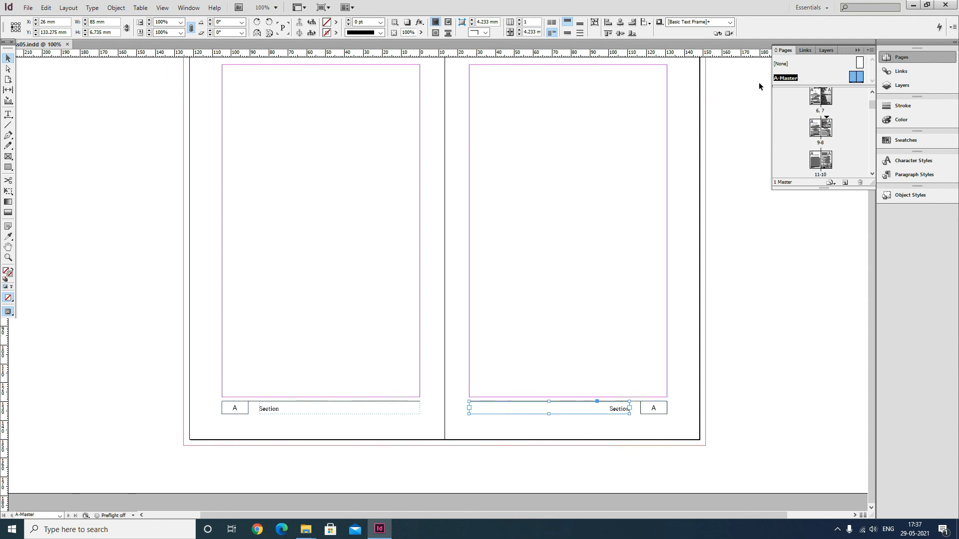
double_click(820, 131)
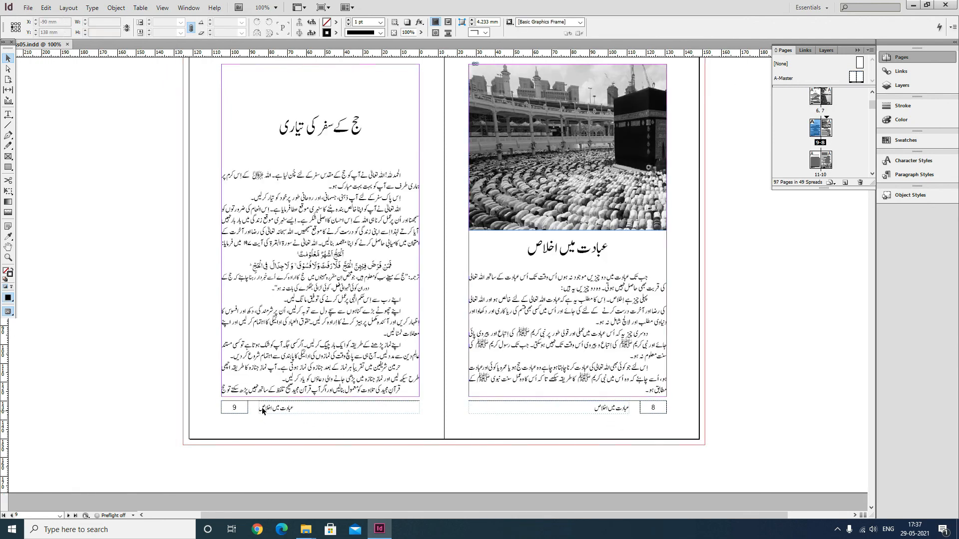
scroll(700, 411, "up", 1)
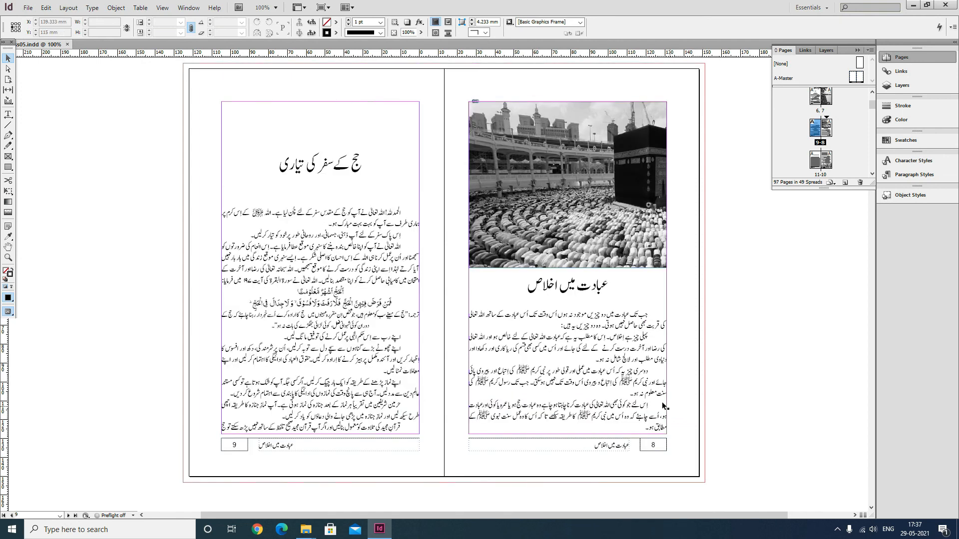